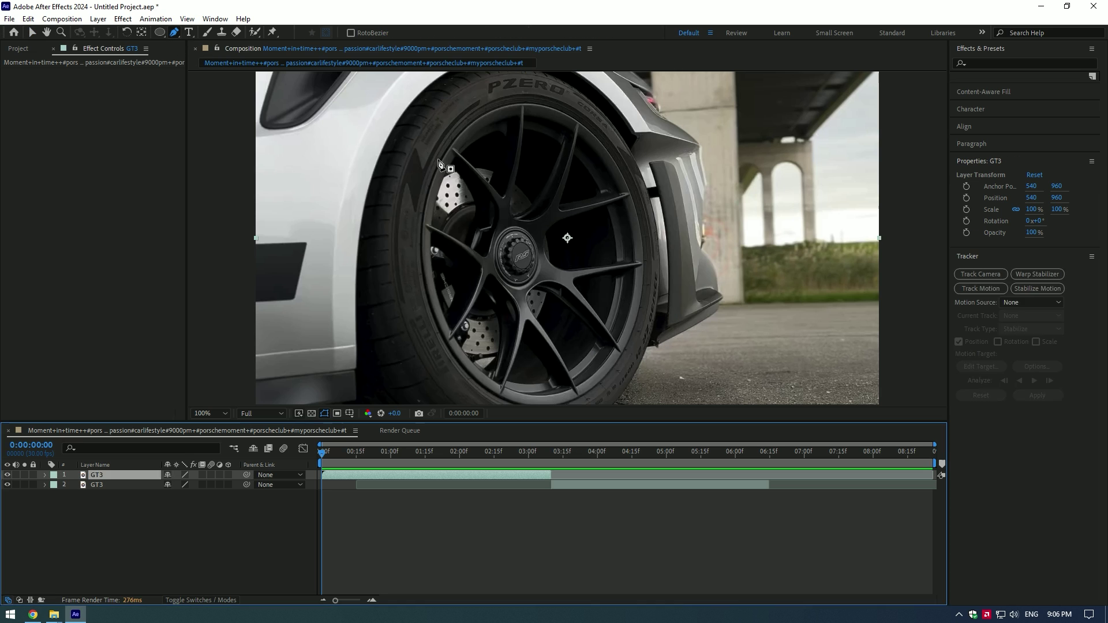
# Finish a closed mask around the wheel rim on the upper GT3 layer and fine-tune its points along the edge.
pyautogui.click(635, 327)
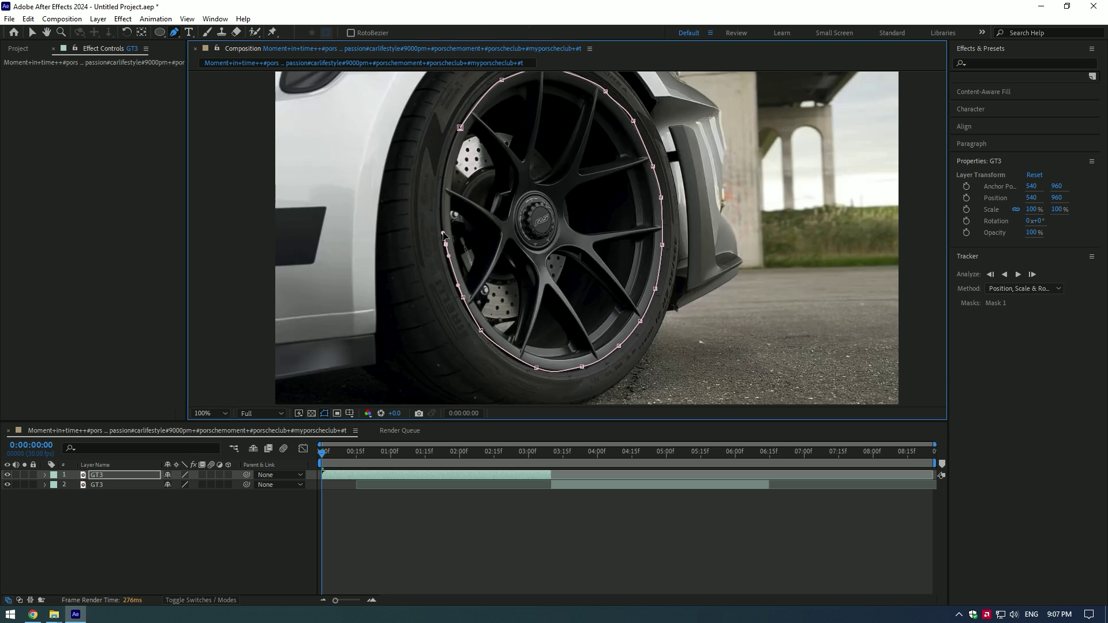
pyautogui.press('v')
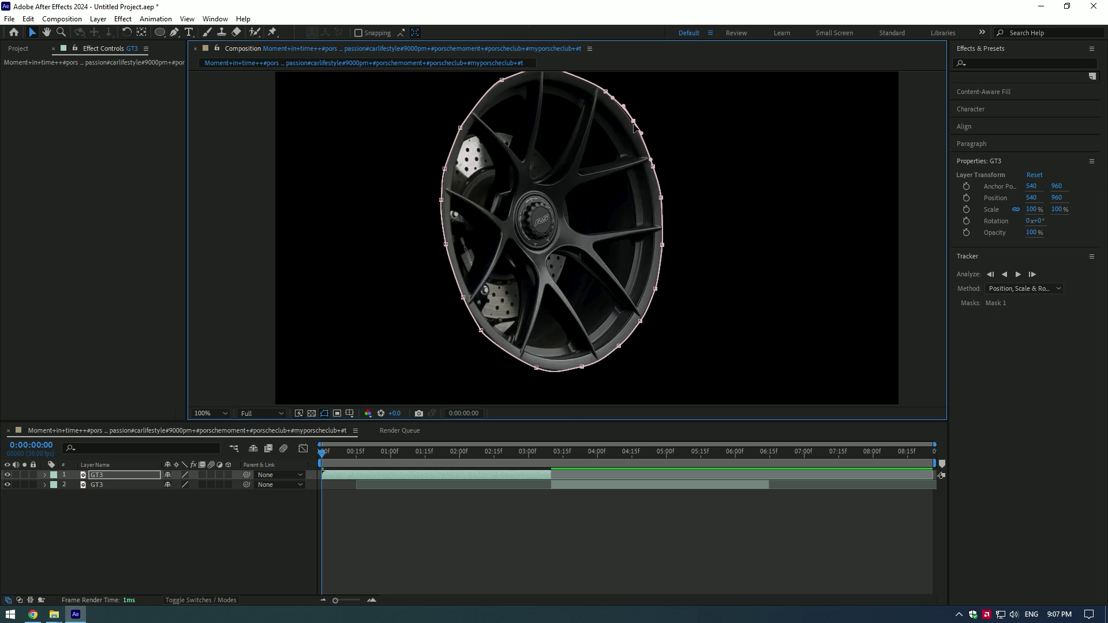
pyautogui.moveTo(641, 135); pyautogui.dragTo(640, 137)
pyautogui.hotkey('ctrl', 's')
# Reveal the wheel mask on the upper GT3 layer and set its mask mode to None.
pyautogui.click(216, 512)
pyautogui.press('m')
pyautogui.click(101, 475)
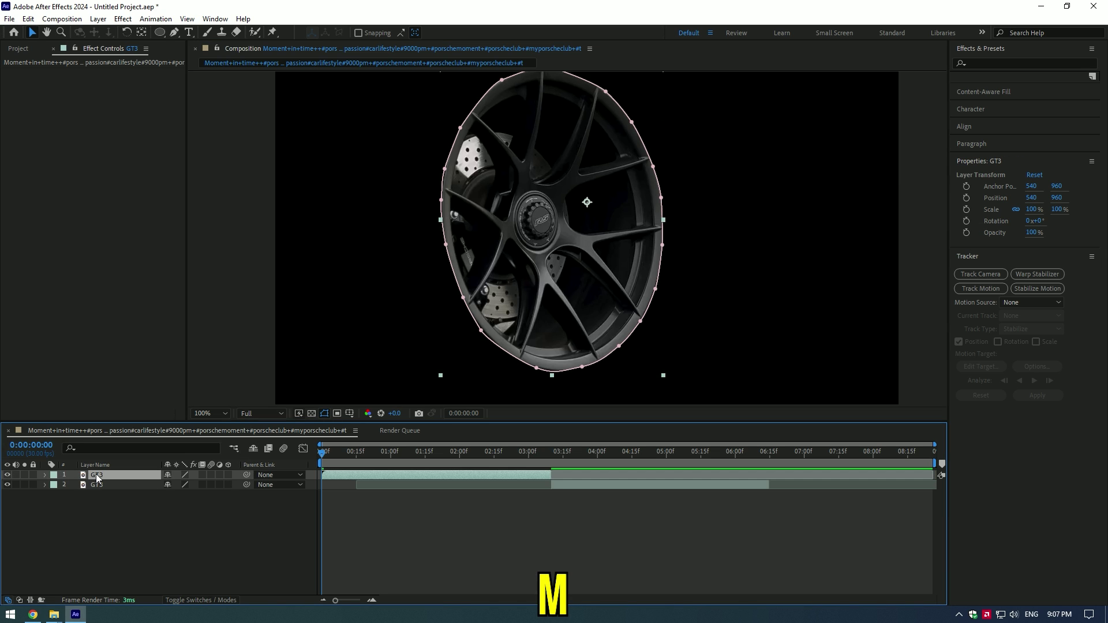
pyautogui.press('m')
pyautogui.click(174, 485)
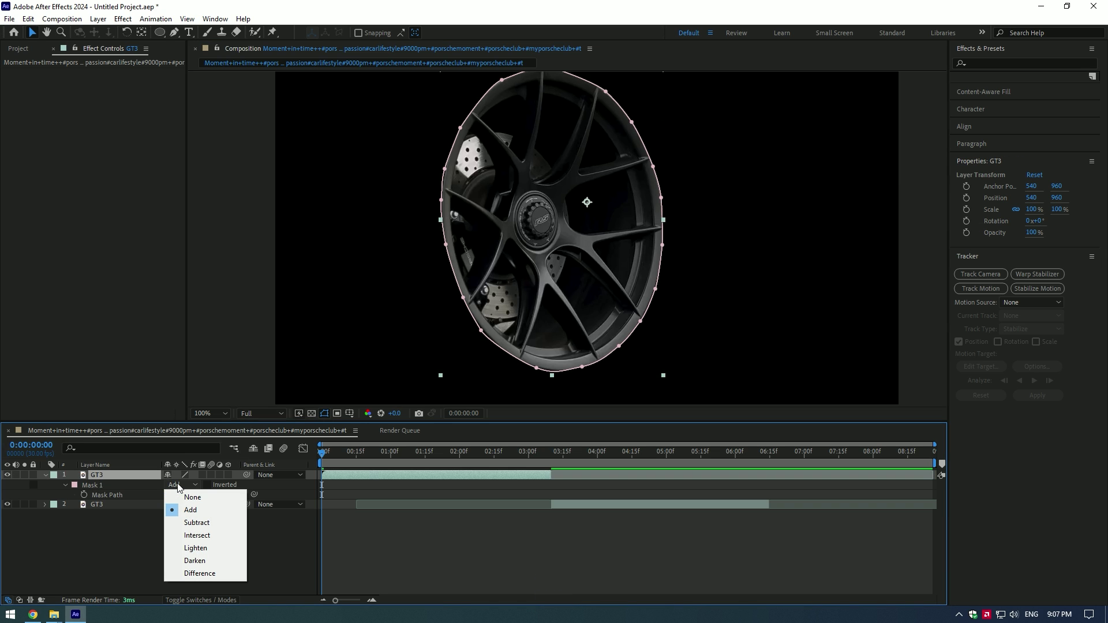
pyautogui.click(193, 497)
pyautogui.press(',')
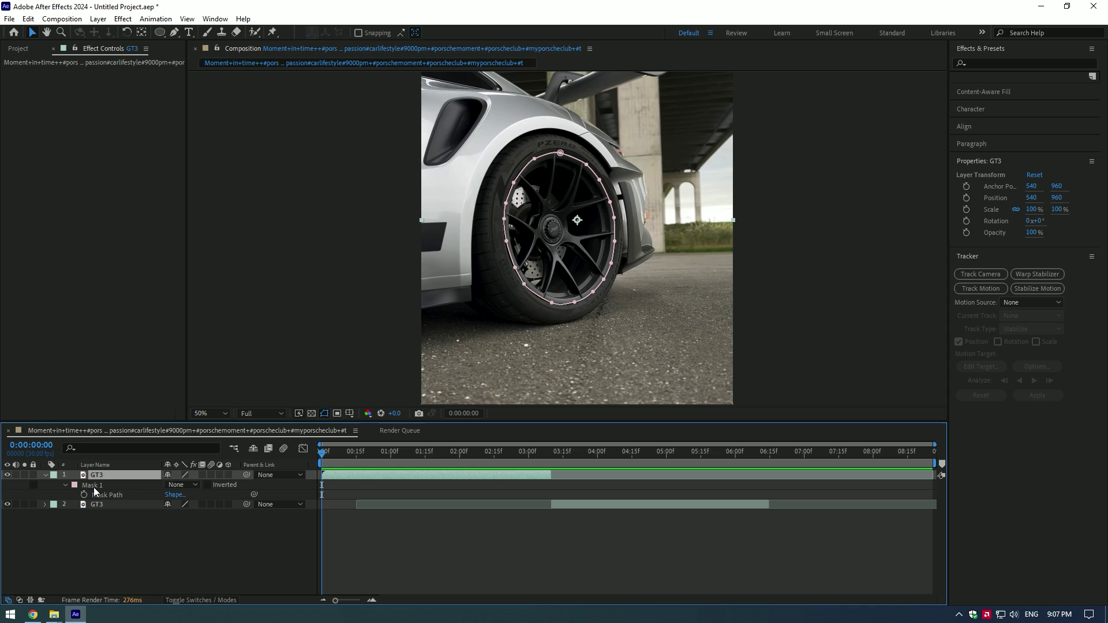
# Track Mask 1 forward frame by frame through the first clip using the Position, Scale & Rotation method, and review the track.
pyautogui.rightClick(93, 486)
pyautogui.click(120, 494)
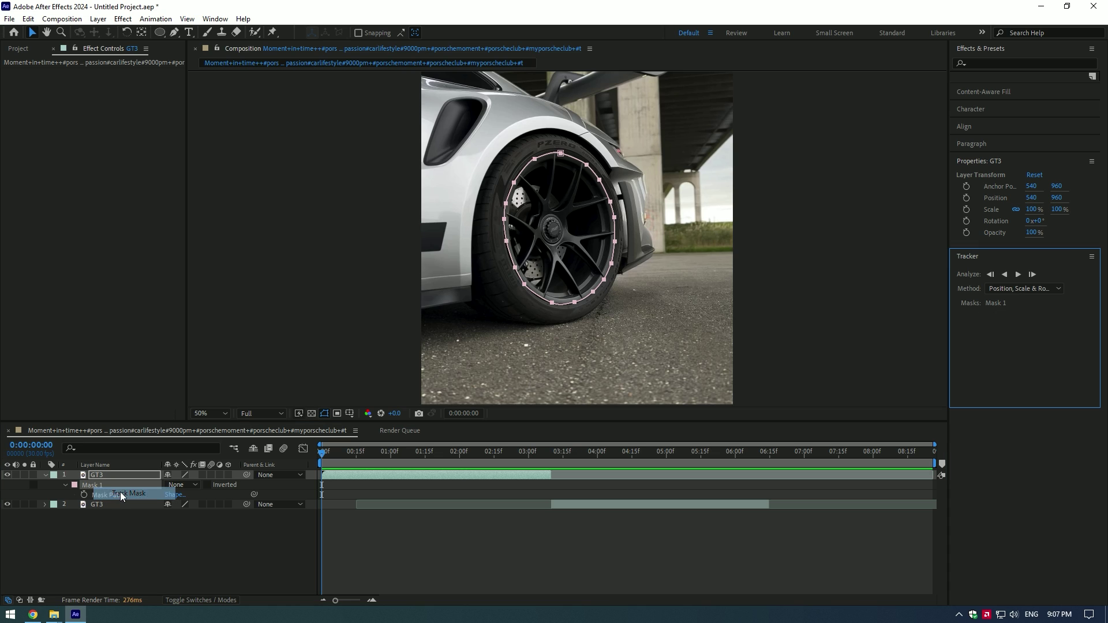
pyautogui.click(1048, 289)
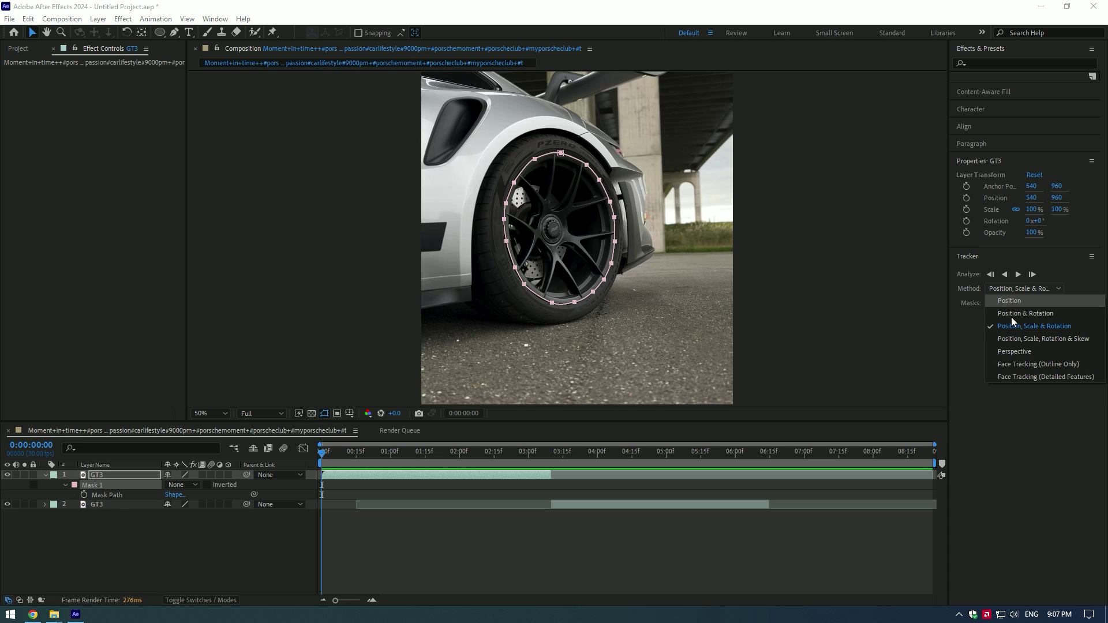
pyautogui.click(1010, 324)
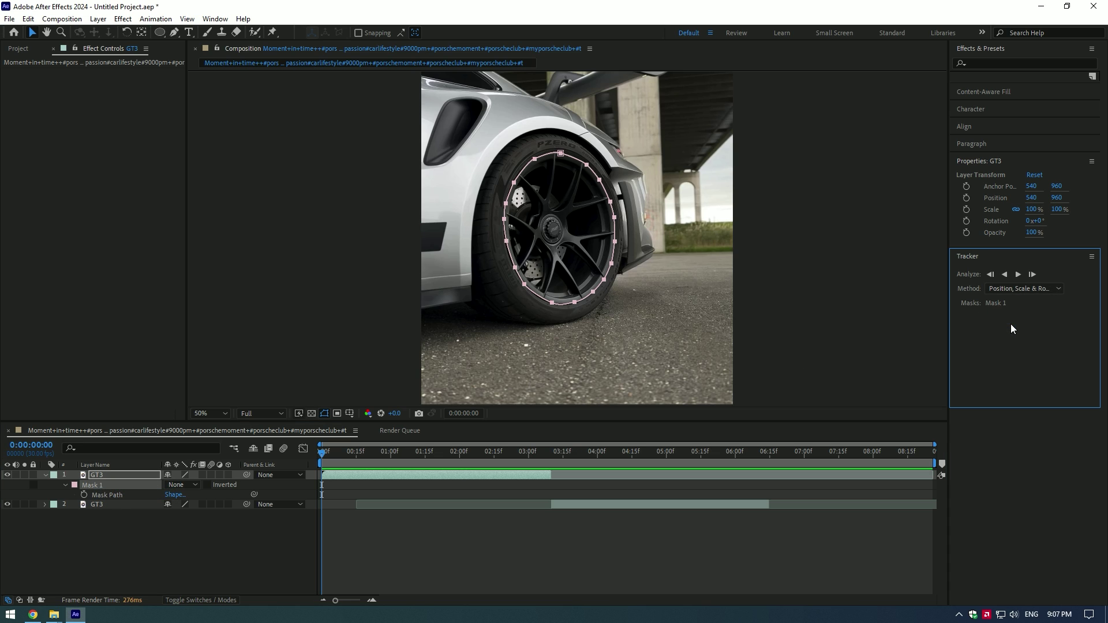
pyautogui.click(1033, 275)
pyautogui.click(1033, 275)
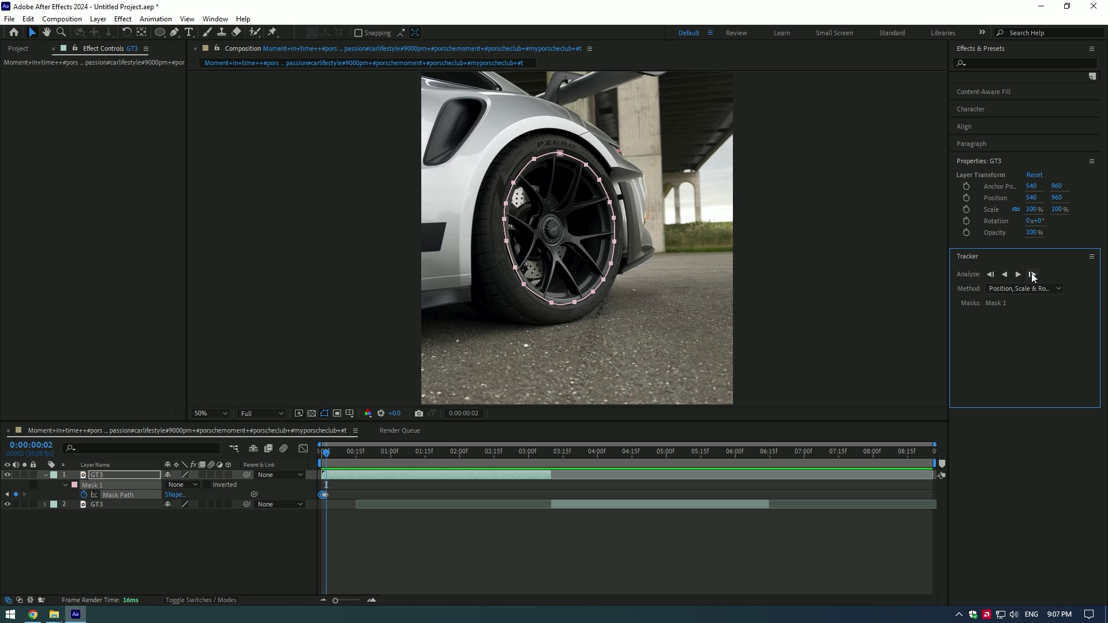
pyautogui.click(1032, 276)
pyautogui.click(1032, 276)
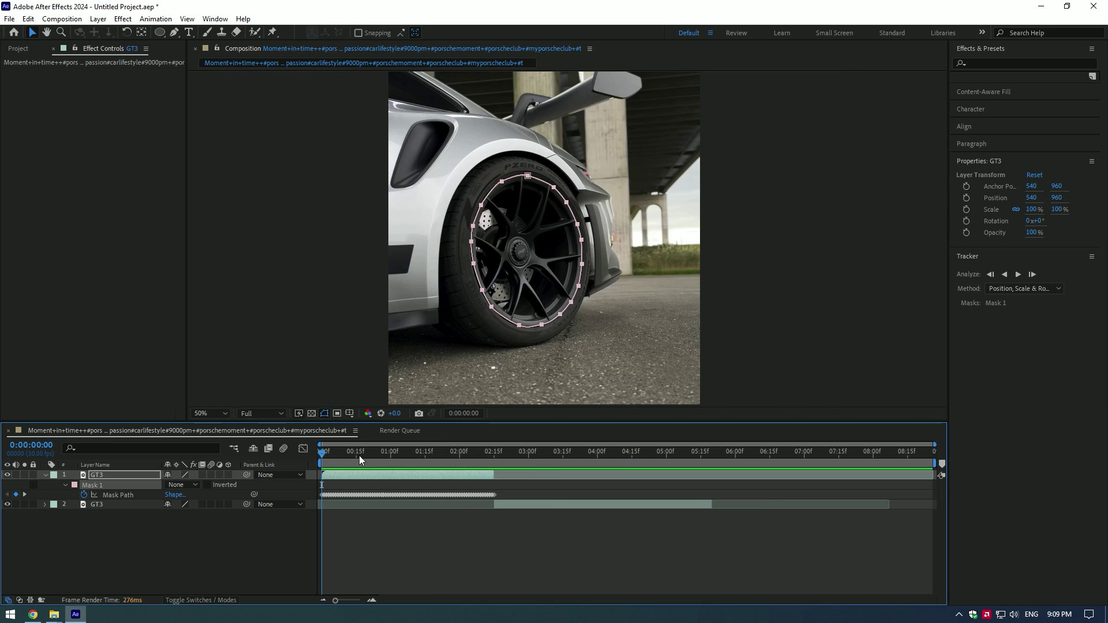
pyautogui.moveTo(362, 456); pyautogui.dragTo(312, 460)
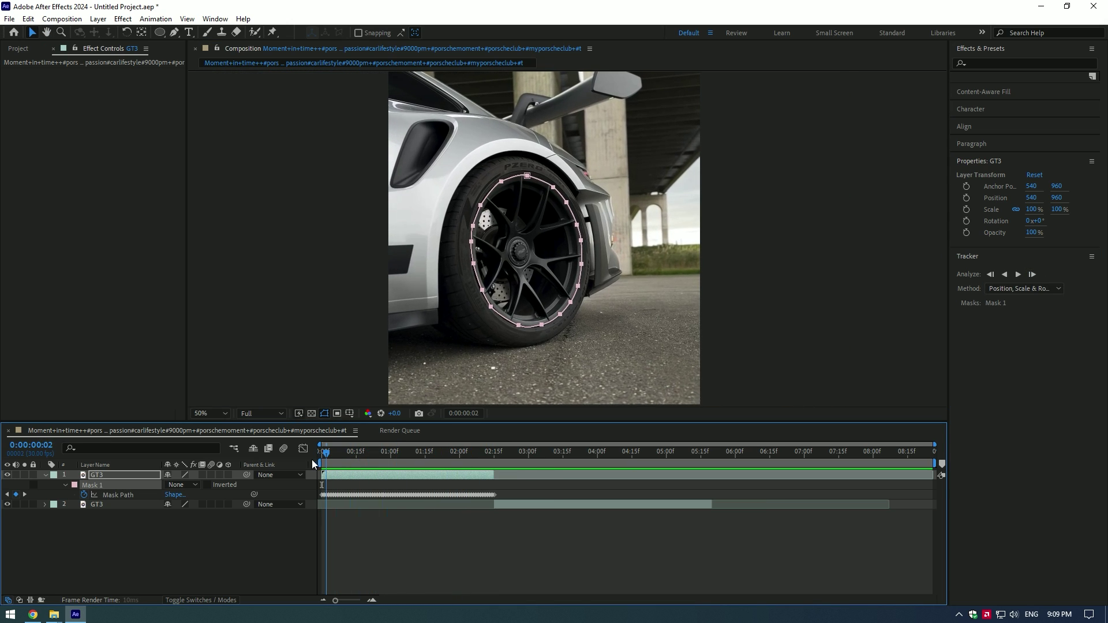
# Hide the mask outline in the preview and apply the Saber effect to the upper GT3 layer.
pyautogui.click(46, 473)
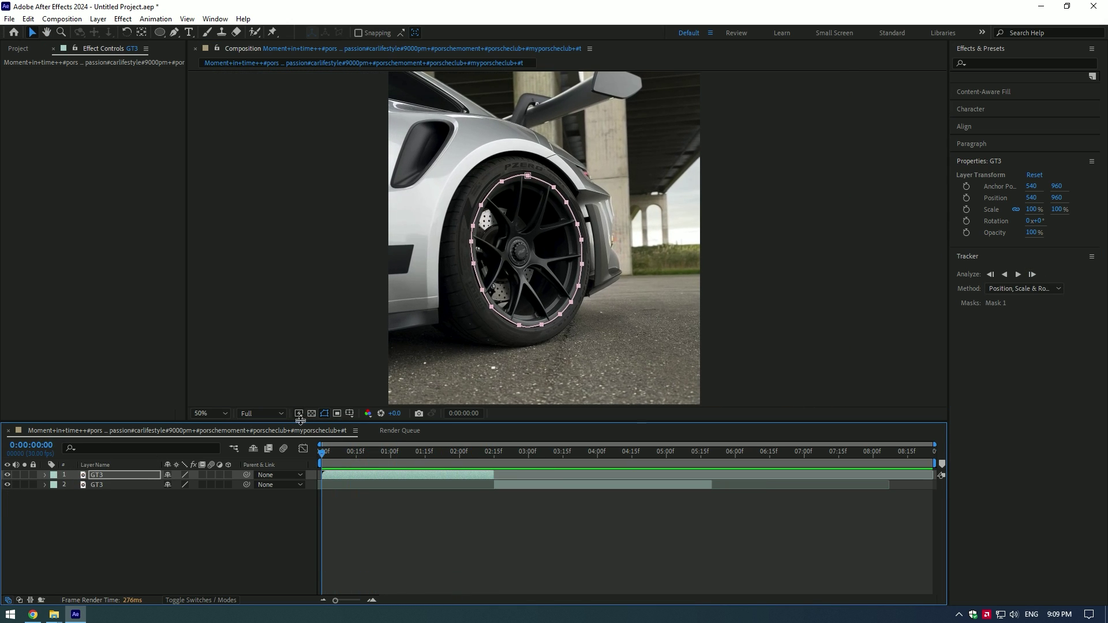
pyautogui.click(325, 414)
pyautogui.hotkey('ctrl', 'space')
pyautogui.write('saber')
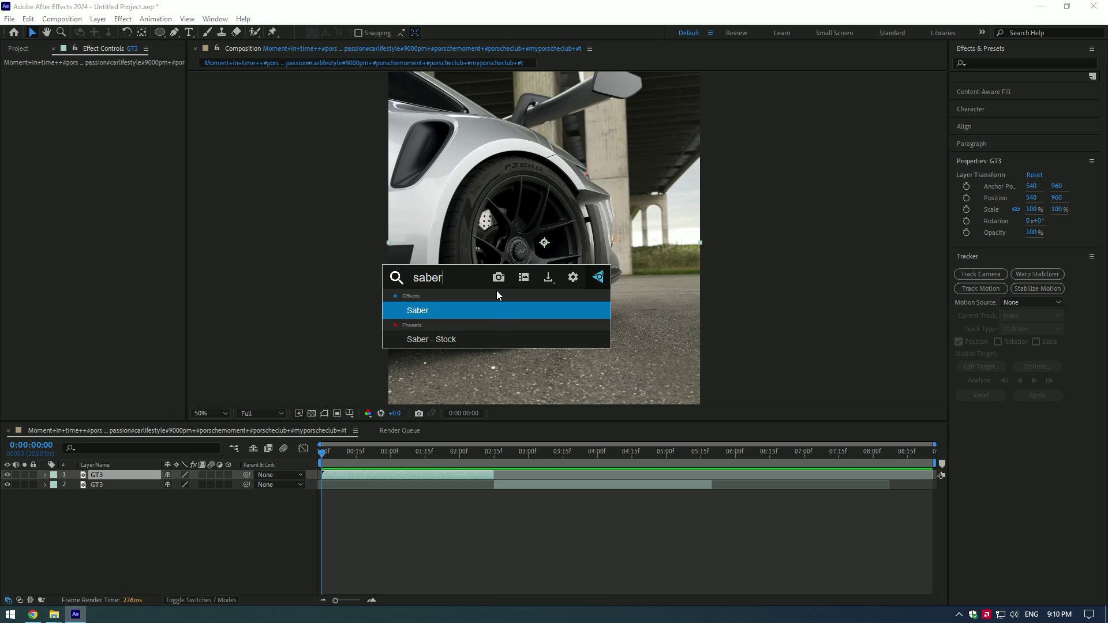
pyautogui.press('Return')
# Set Saber's Composite Settings to Add and its Core Type to Layer Masks, and check the glow over time.
pyautogui.click(15, 209)
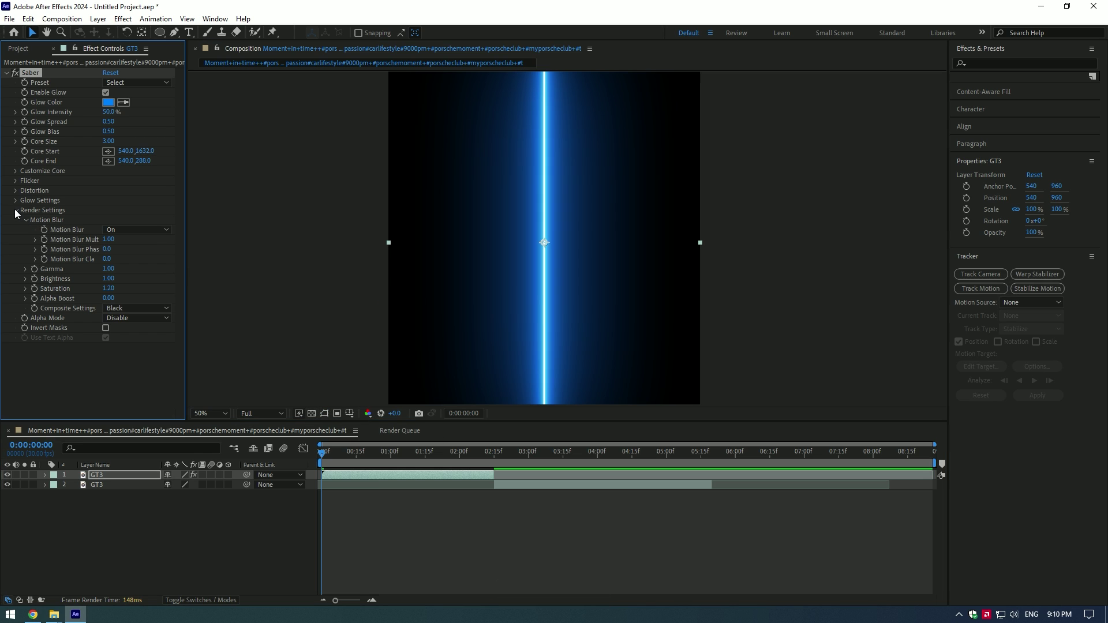
pyautogui.click(123, 307)
pyautogui.click(133, 346)
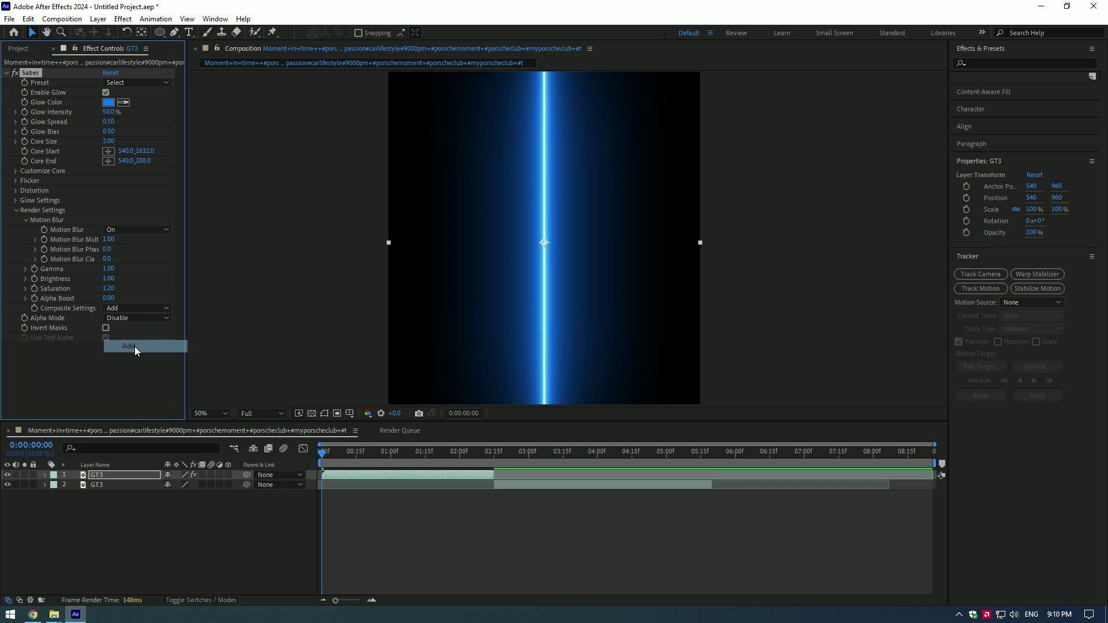
pyautogui.click(16, 171)
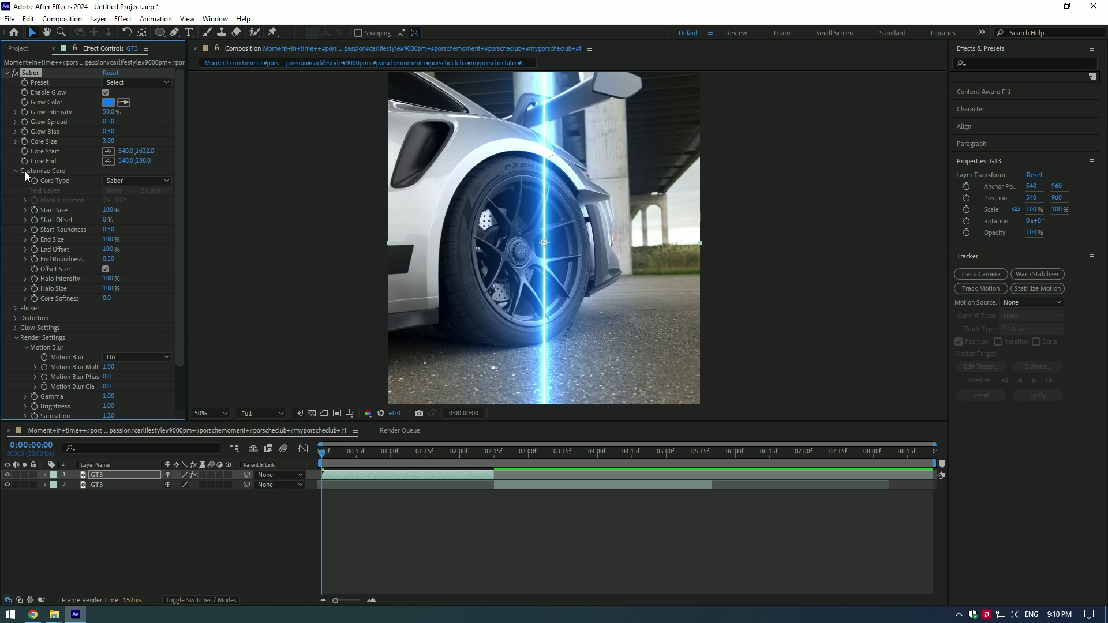
pyautogui.click(118, 181)
pyautogui.click(136, 208)
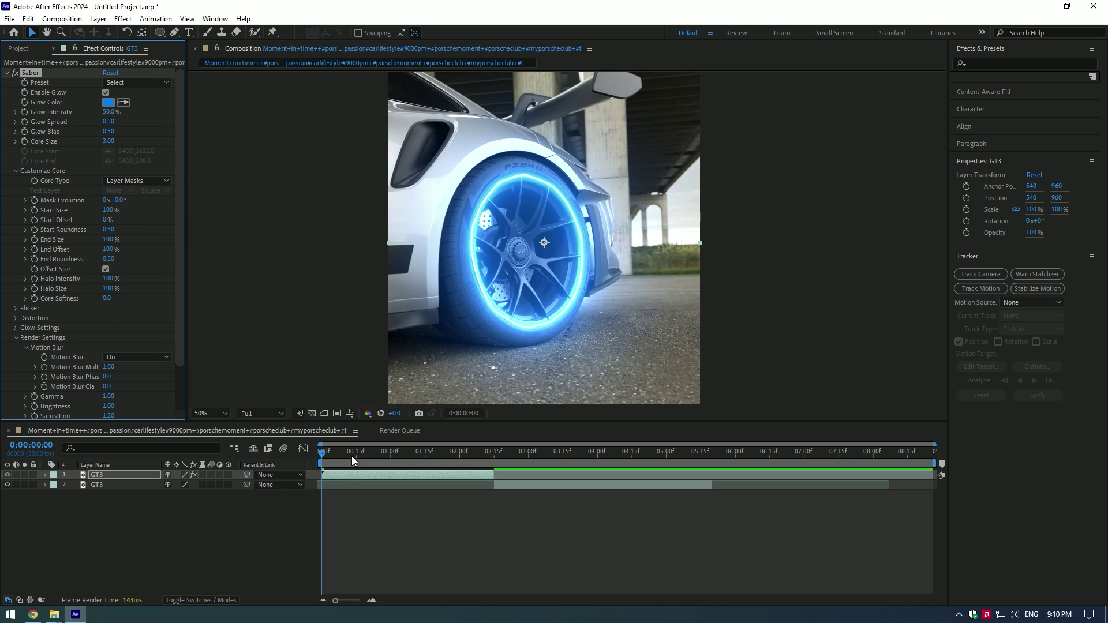
pyautogui.moveTo(381, 451); pyautogui.dragTo(266, 449)
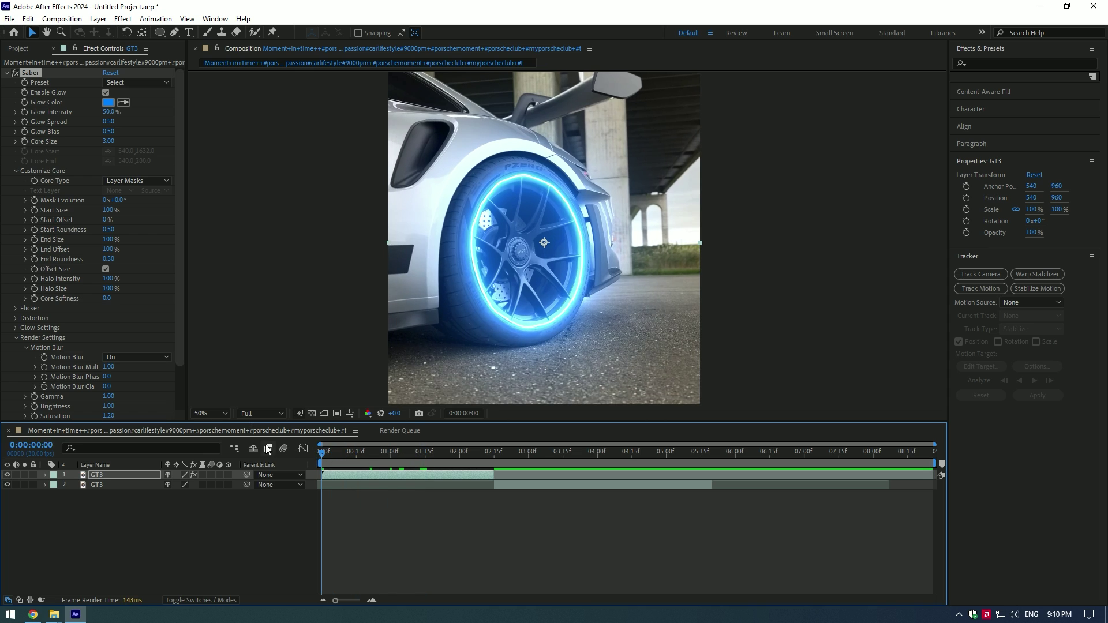
# Apply Saber's Energize preset and adjust it with a lighter yellow glow color, glow bias 0.86 and core size 3.00.
pyautogui.click(127, 82)
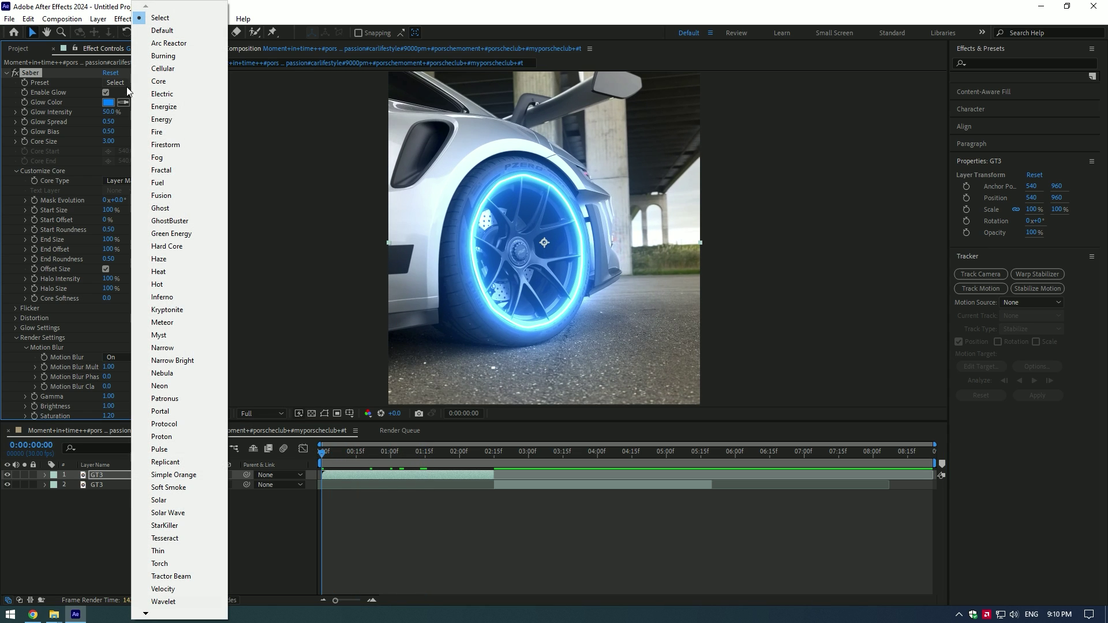
pyautogui.click(164, 107)
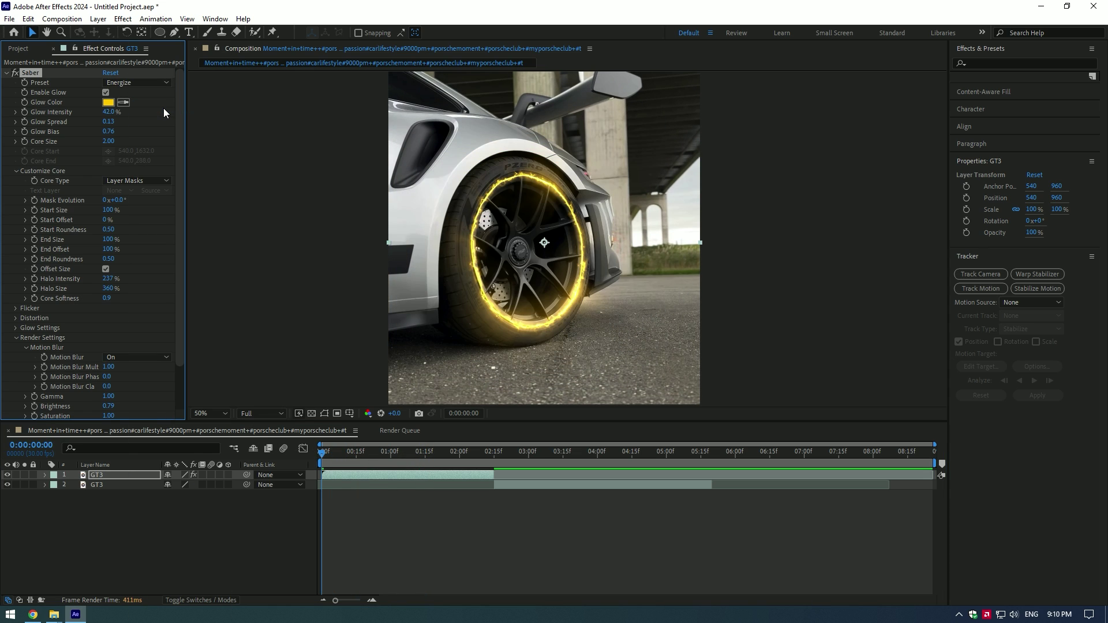
pyautogui.click(112, 102)
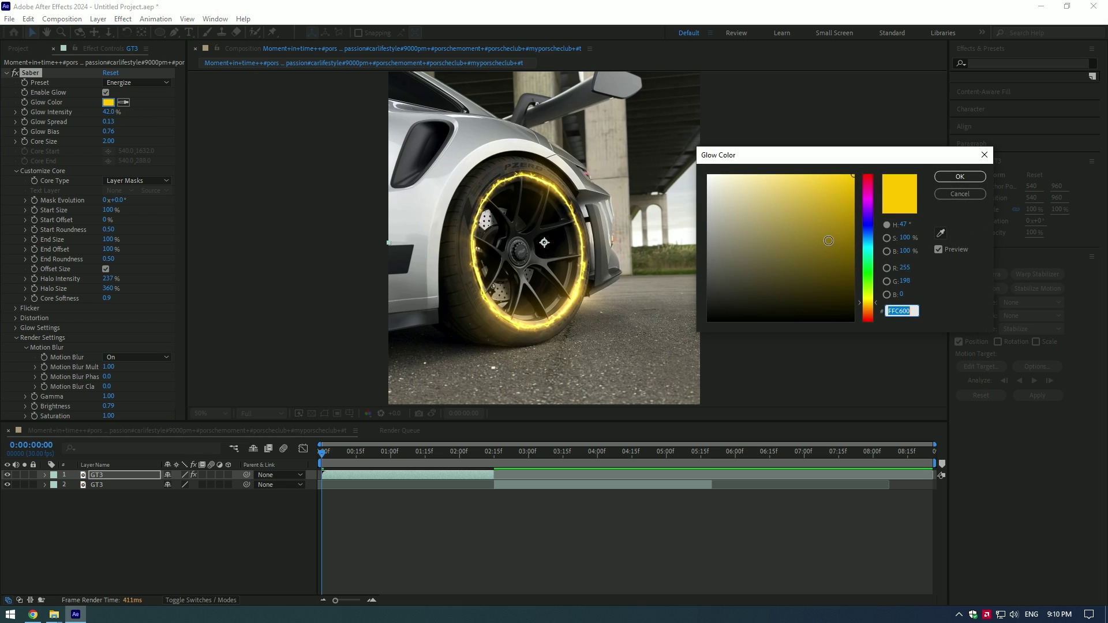
pyautogui.click(829, 241)
pyautogui.moveTo(868, 240); pyautogui.dragTo(868, 302)
pyautogui.moveTo(838, 194); pyautogui.dragTo(826, 175)
pyautogui.click(960, 177)
pyautogui.moveTo(106, 141); pyautogui.dragTo(116, 121)
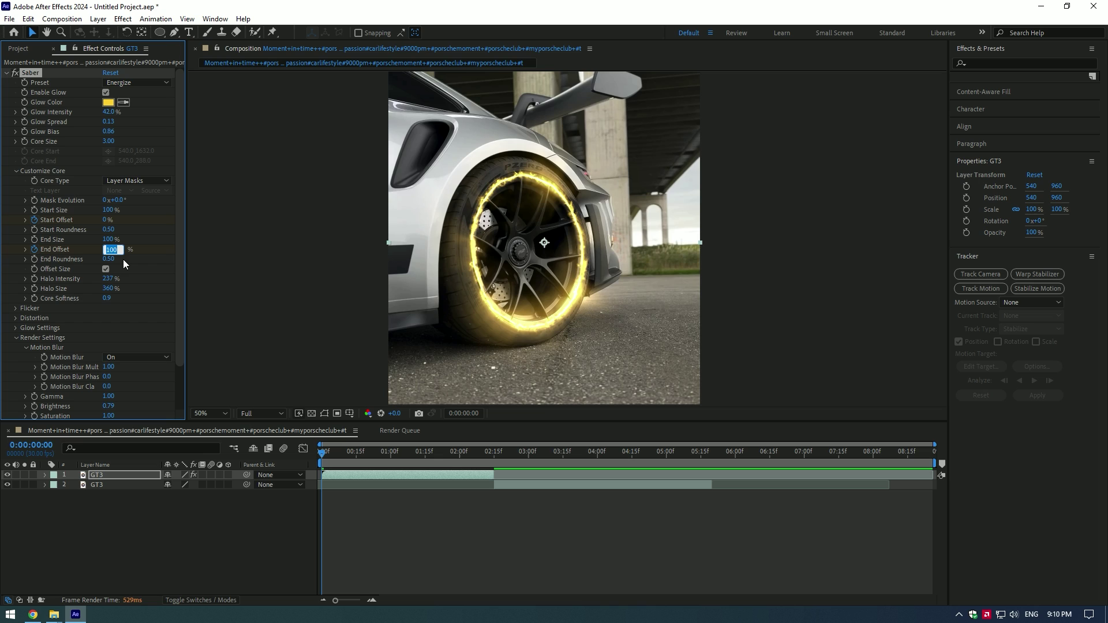
# Keyframe Saber's End Offset at 0% on the first frame, and set both Start Offset and End Offset to 100% at 0:00:02:15.
pyautogui.write('0')
pyautogui.press('Return')
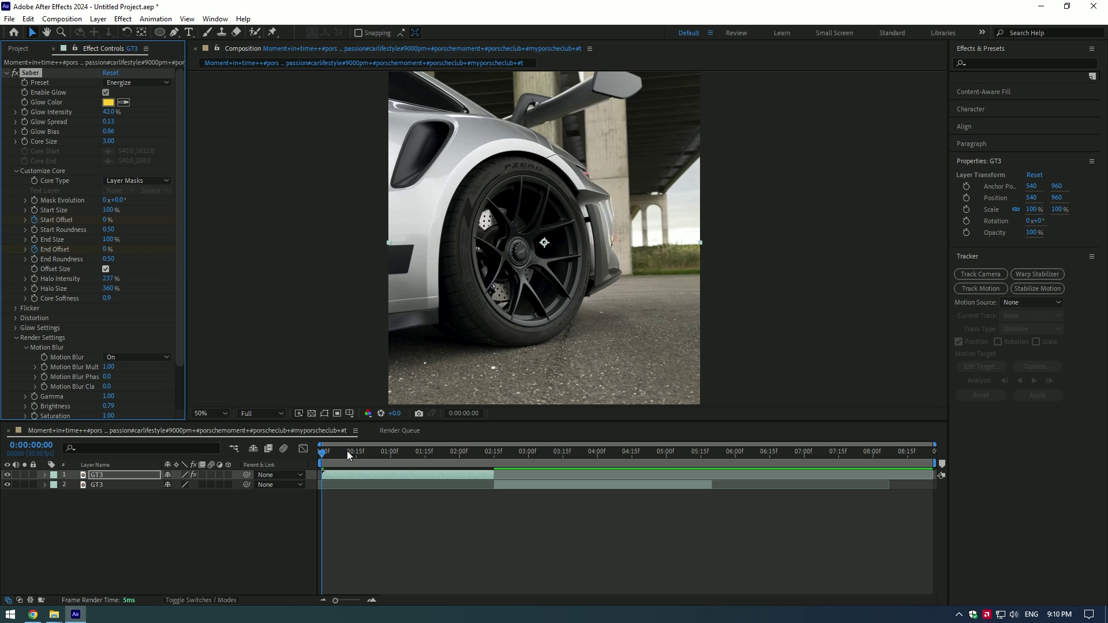
pyautogui.moveTo(348, 451); pyautogui.dragTo(494, 442)
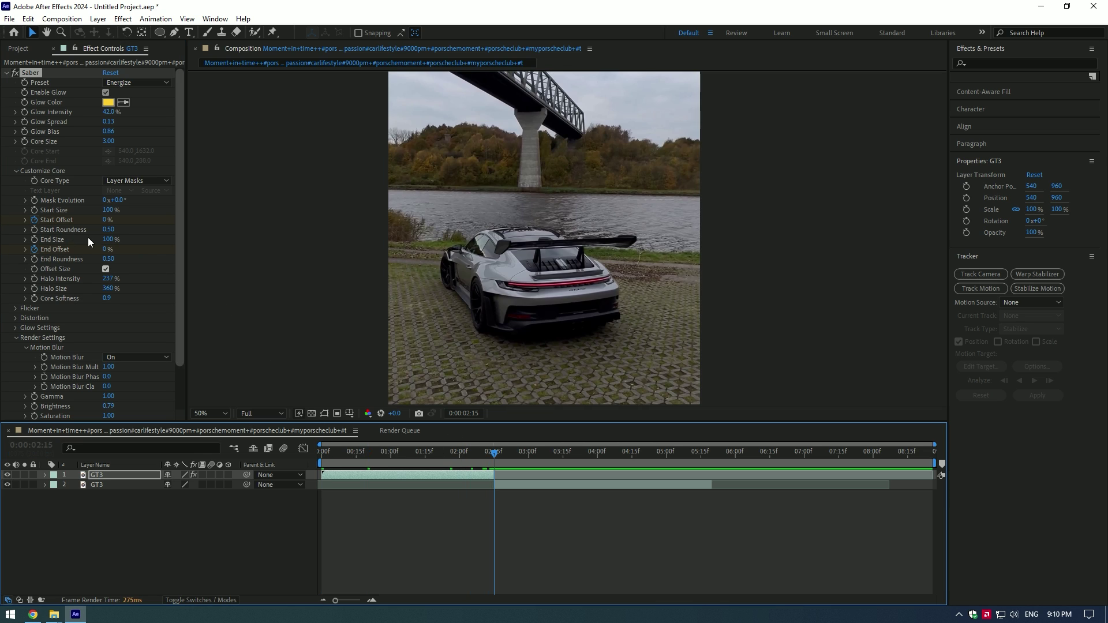
pyautogui.click(107, 250)
pyautogui.write('100')
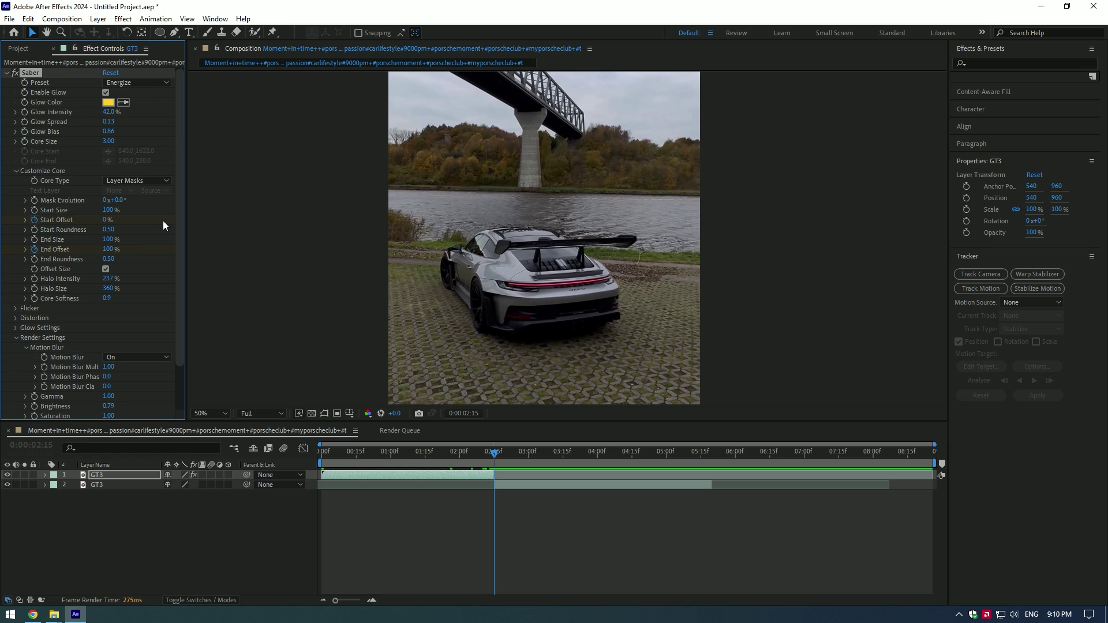
pyautogui.click(107, 220)
pyautogui.write('100')
pyautogui.press('Return')
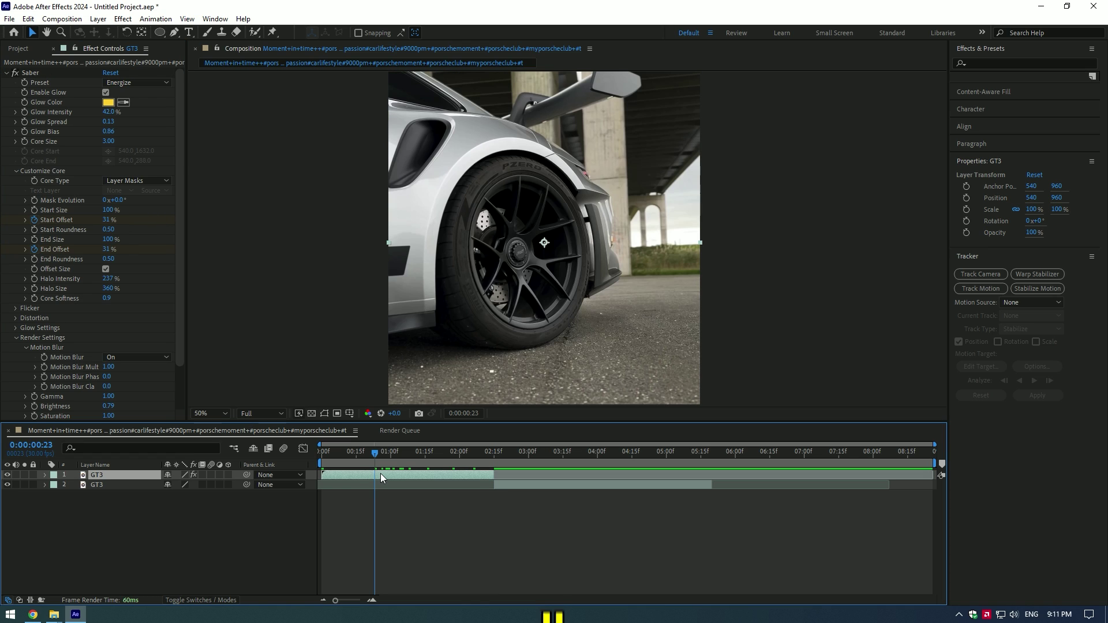
# Delay the first Start Offset keyframe to 0:00:00:14 and shape the streak with start size 32%, end size 123% and both roundness values 2.00.
pyautogui.click(322, 514)
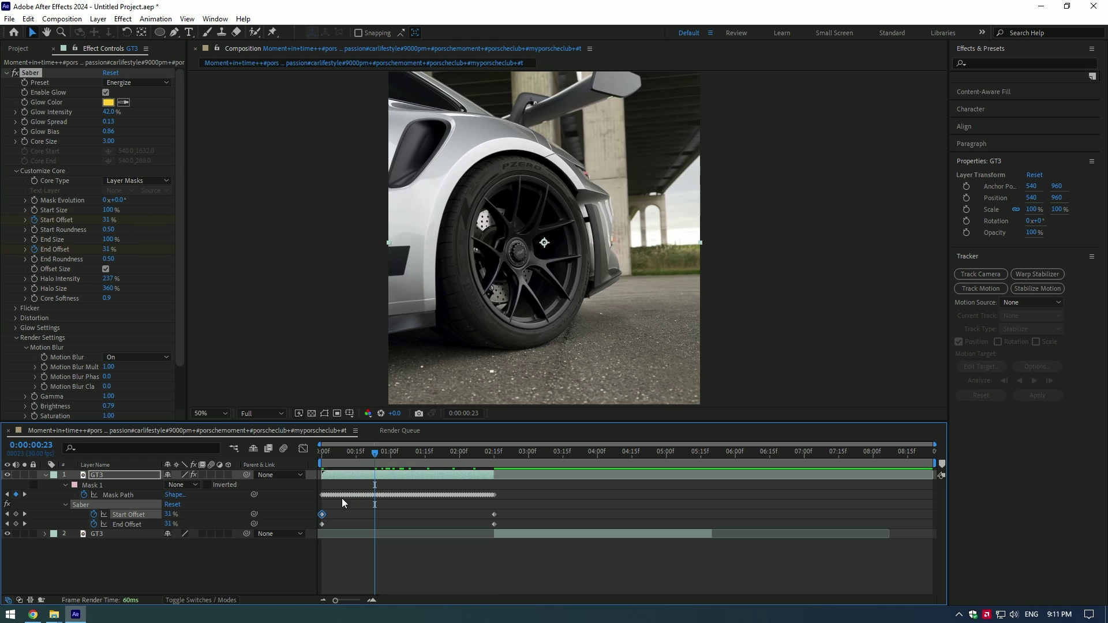
pyautogui.moveTo(372, 456); pyautogui.dragTo(354, 453)
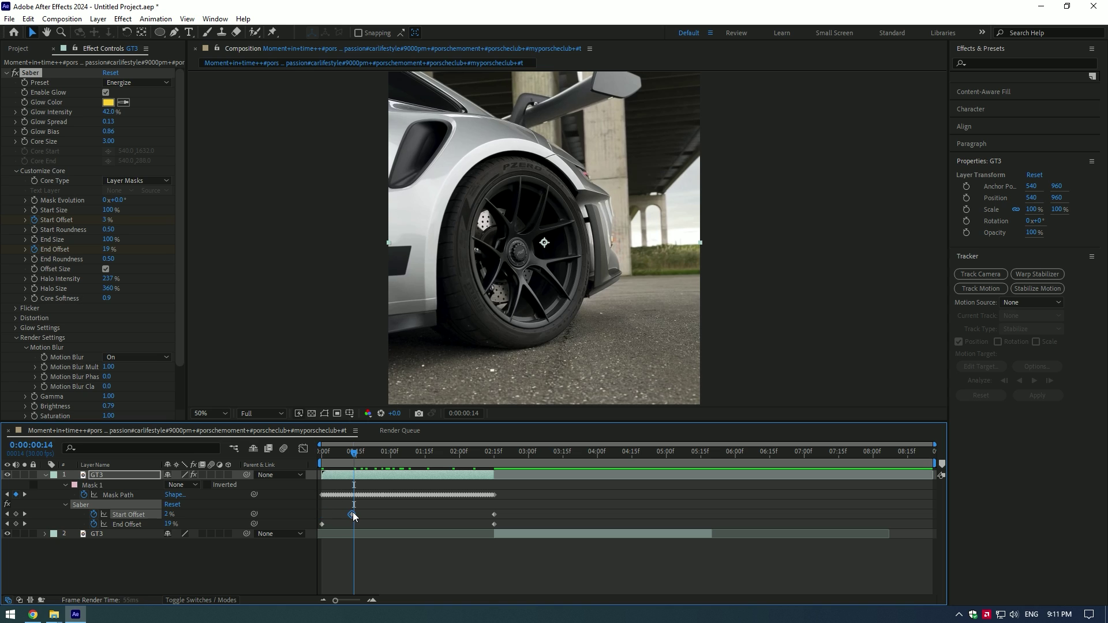
pyautogui.moveTo(353, 516); pyautogui.dragTo(355, 515)
pyautogui.moveTo(354, 454); pyautogui.dragTo(383, 451)
pyautogui.click(437, 452)
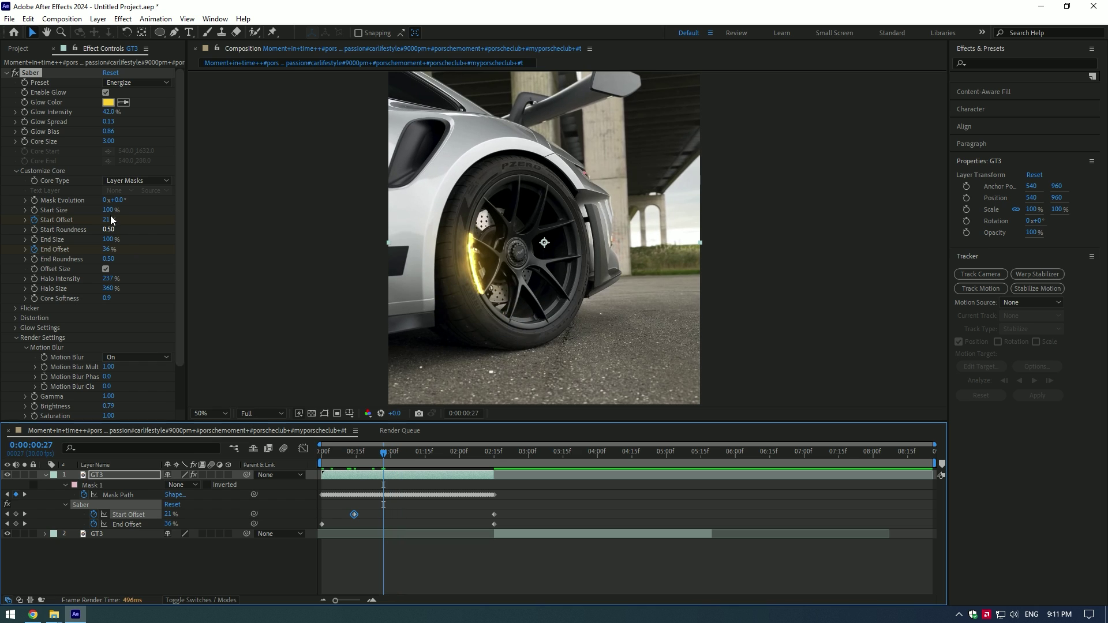
pyautogui.moveTo(108, 211); pyautogui.dragTo(69, 260)
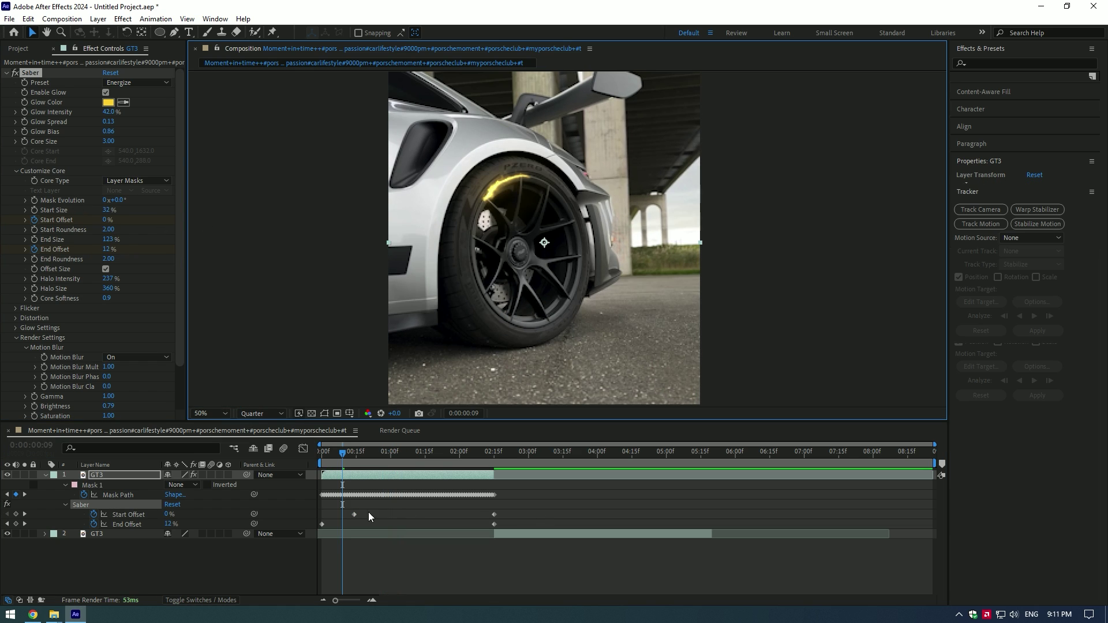
# Apply Easy Ease to all Start Offset and End Offset keyframes and check the motion.
pyautogui.moveTo(537, 512); pyautogui.dragTo(317, 525)
pyautogui.press('F9')
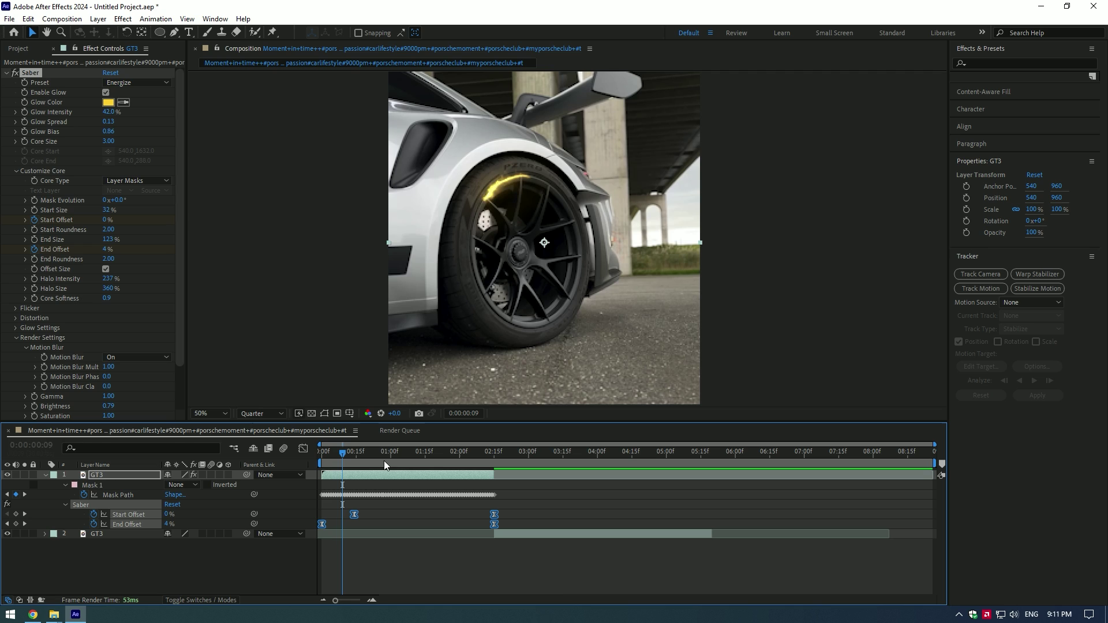
pyautogui.click(441, 452)
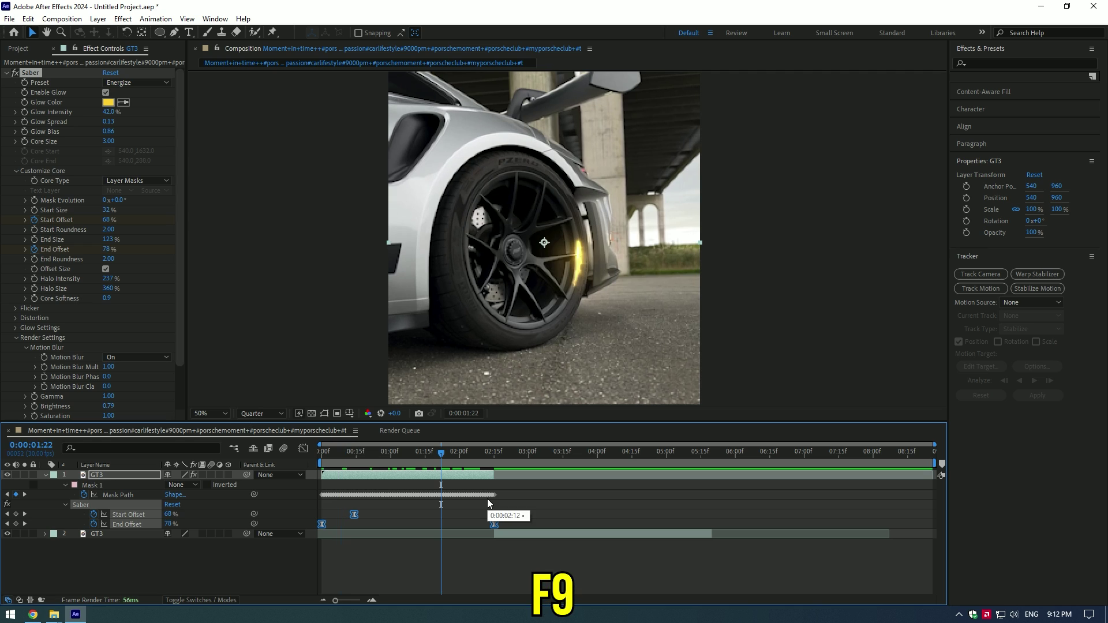
# Reshape the easing of the Start Offset and End Offset keyframes in the speed graph and preview the animation from the start.
pyautogui.click(305, 449)
pyautogui.rightClick(497, 526)
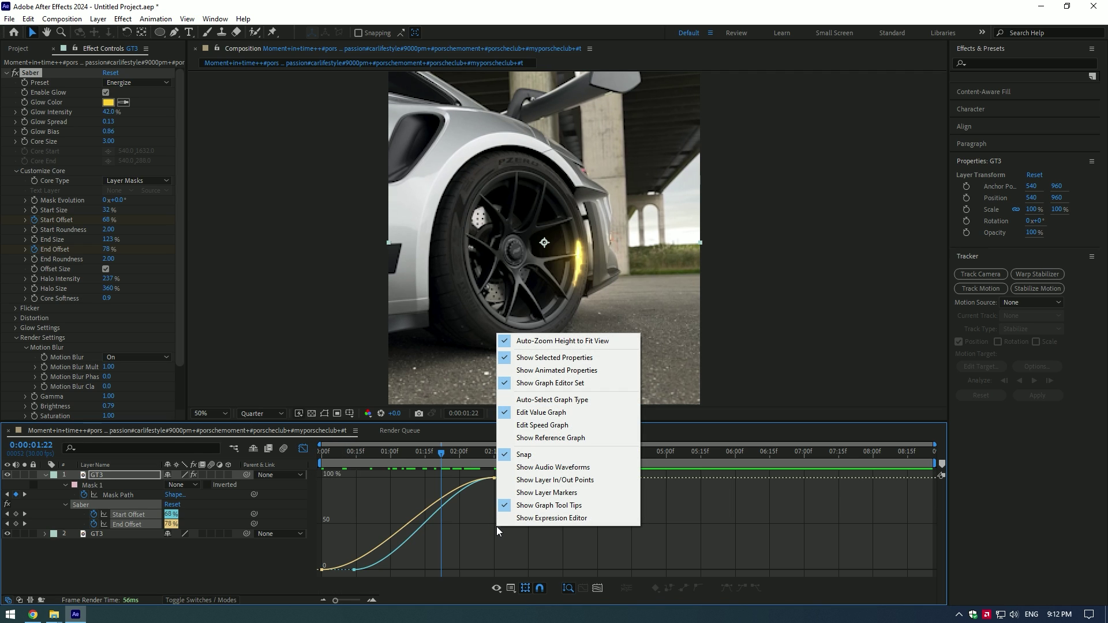
pyautogui.click(530, 428)
pyautogui.moveTo(320, 573); pyautogui.dragTo(434, 570)
pyautogui.moveTo(533, 552); pyautogui.dragTo(485, 569)
pyautogui.moveTo(438, 455); pyautogui.dragTo(286, 453)
pyautogui.press('space')
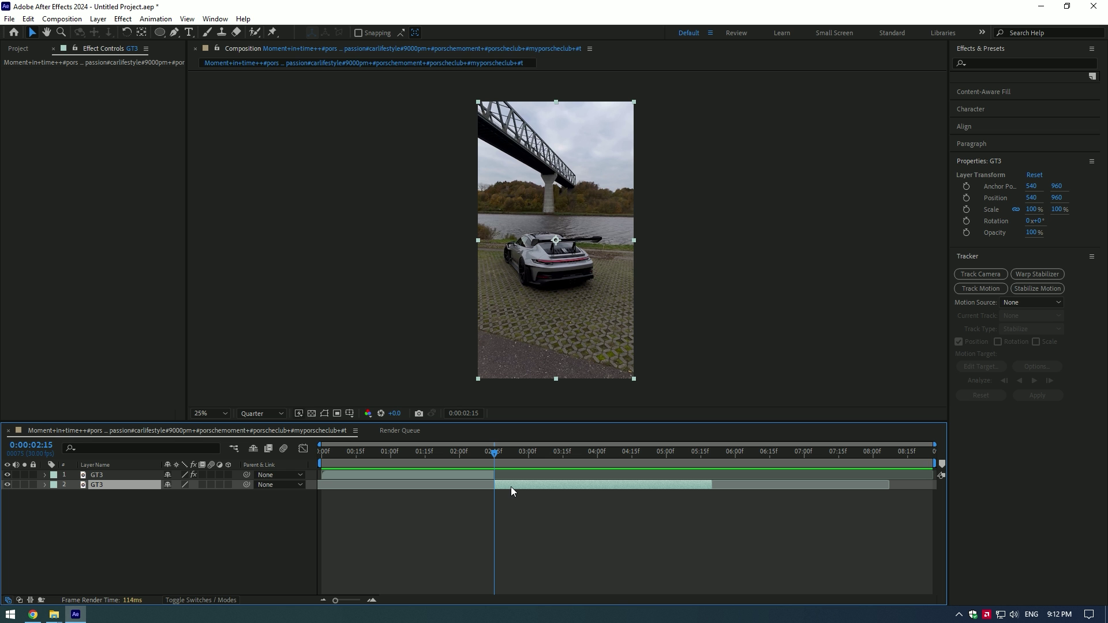
# Pre-compose the lower GT3 layer as GT3 Comp 1 with all attributes moved into it, and duplicate the resulting layer.
pyautogui.rightClick(511, 487)
pyautogui.click(546, 412)
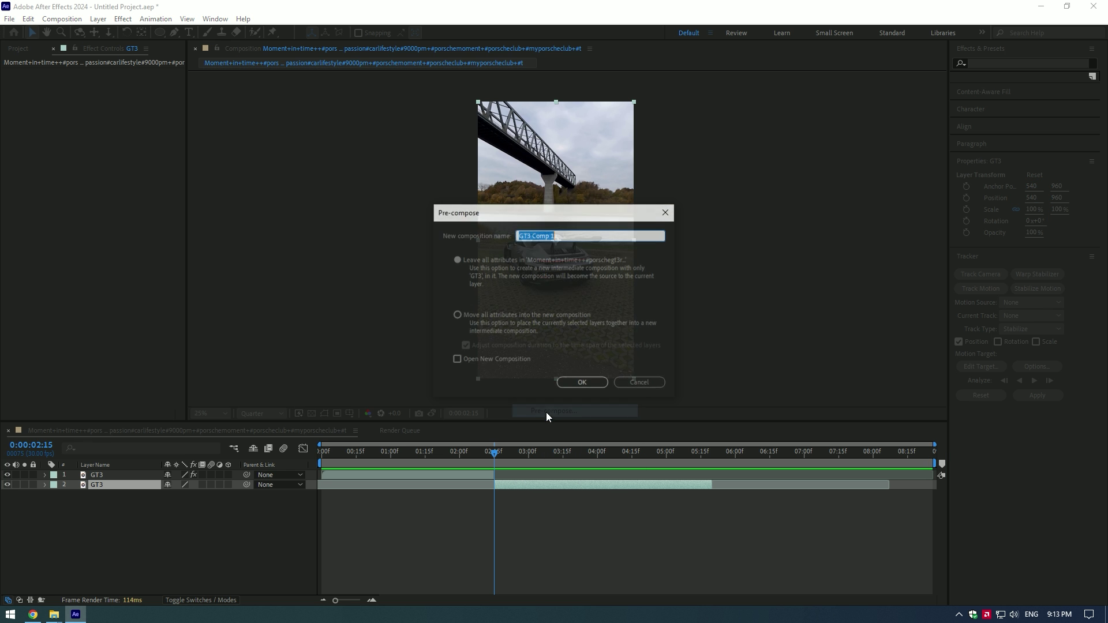
pyautogui.click(468, 315)
pyautogui.click(577, 382)
pyautogui.hotkey('ctrl', 'd')
# Freeze the frame of the upper GT3 Comp 1 layer at 0:00:02:15 and move that layer to the top of the stack.
pyautogui.rightClick(512, 485)
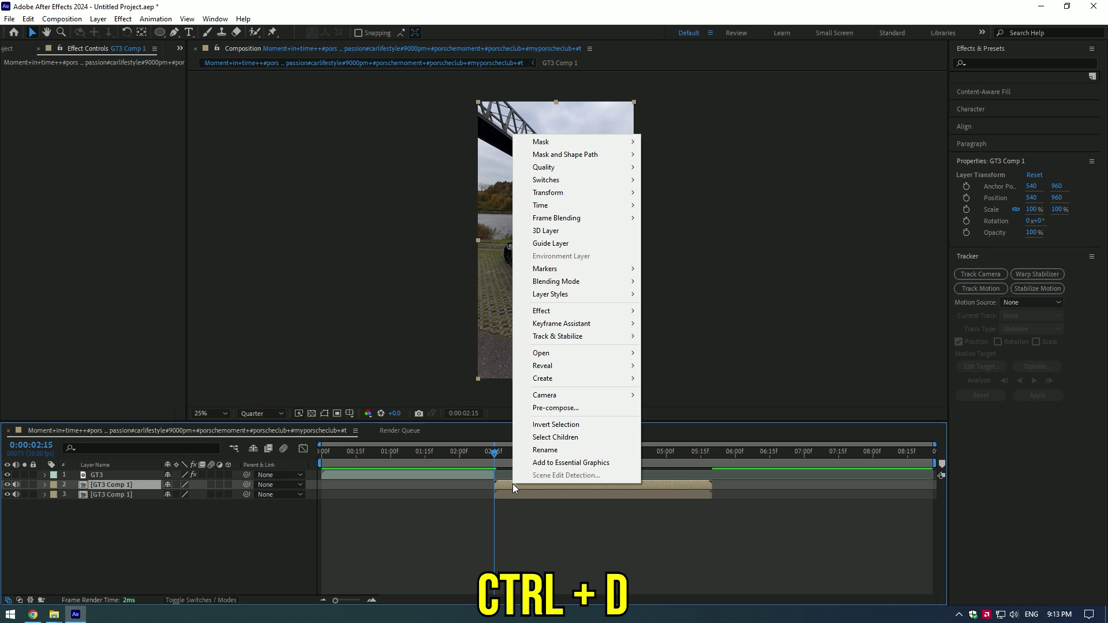
pyautogui.moveTo(545, 212)
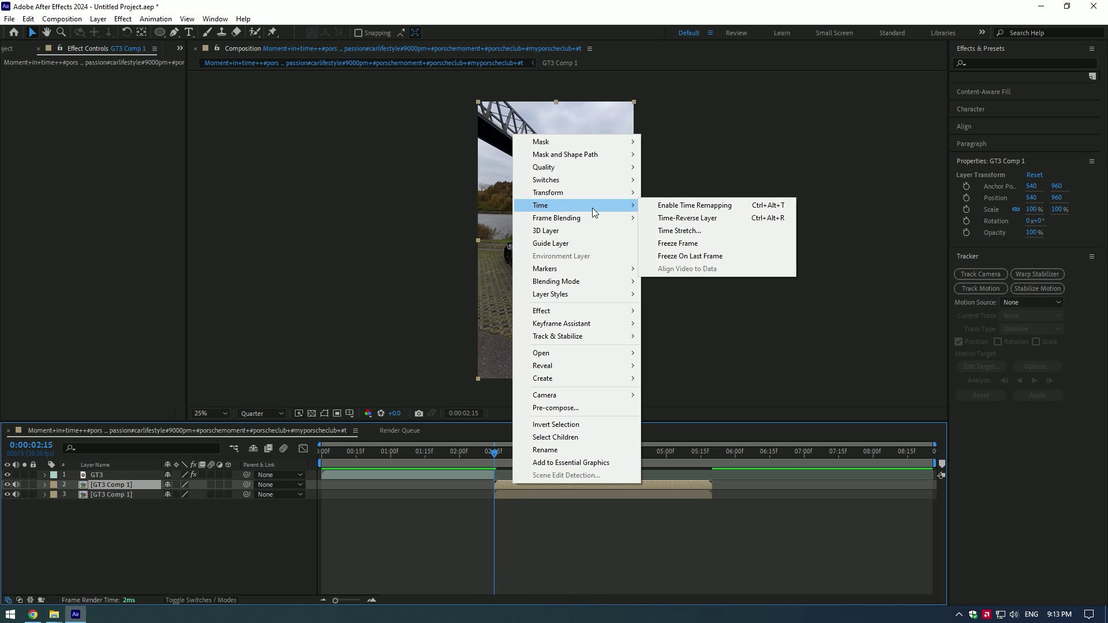
pyautogui.click(677, 244)
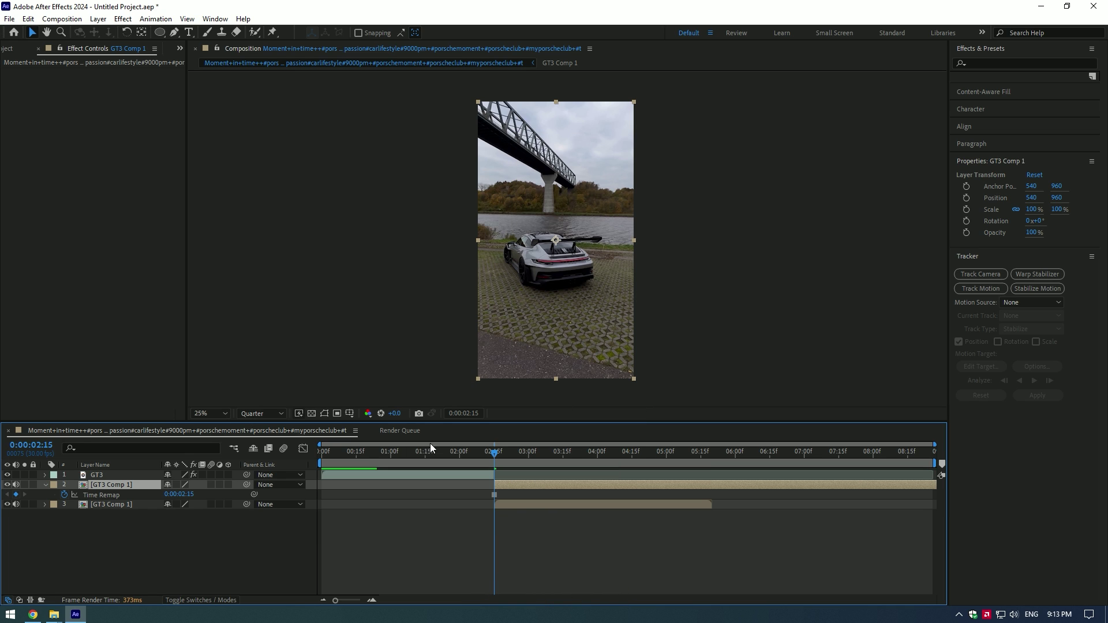
pyautogui.moveTo(111, 486); pyautogui.dragTo(115, 472)
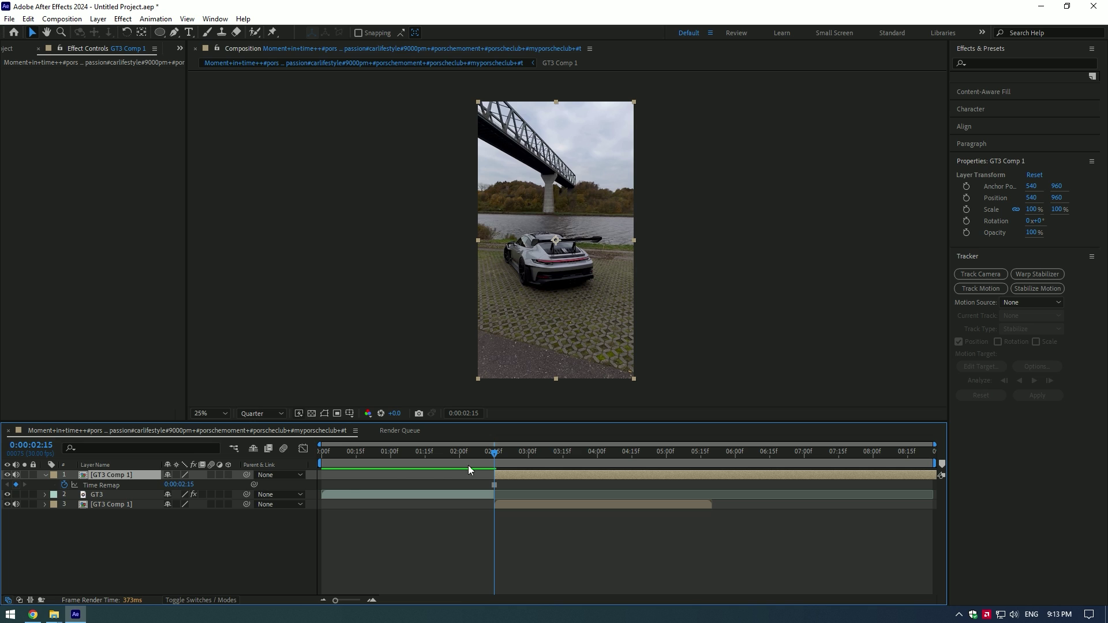
# Trim the frozen GT3 Comp 1 layer to the short span from 0:00:02:03 to 0:00:02:15, deleting the excess.
pyautogui.moveTo(491, 456)
pyautogui.mouseDown()
pyautogui.moveTo(402, 455)
pyautogui.moveTo(467, 455)
pyautogui.moveTo(483, 474)
pyautogui.moveTo(485, 455)
pyautogui.mouseUp()
pyautogui.hotkey('ctrl', 'shift', 'd')
pyautogui.press('Delete')
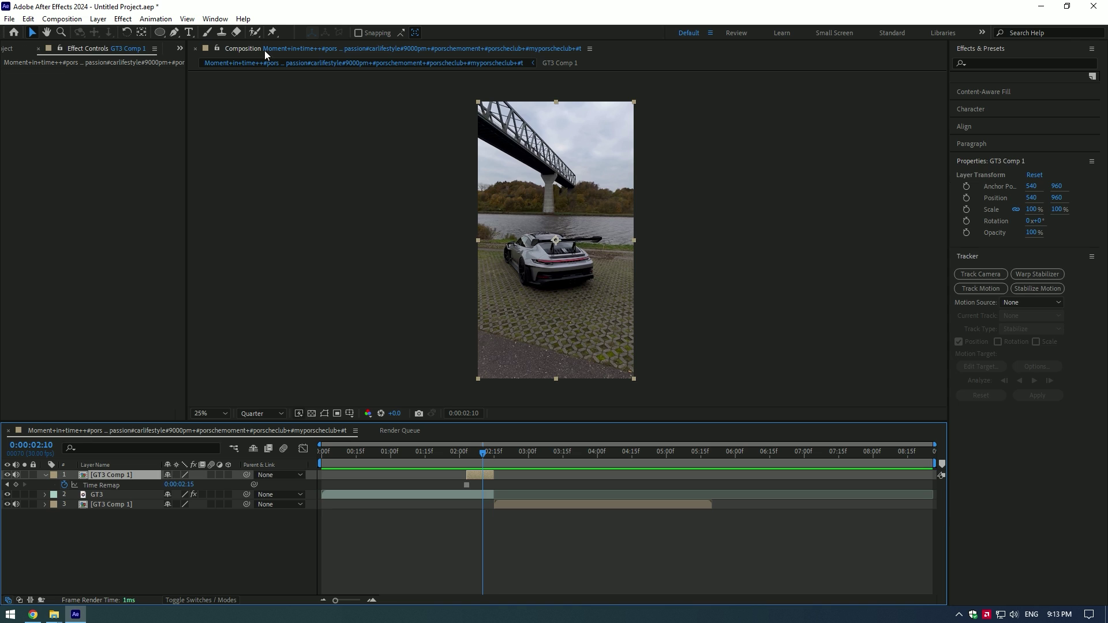
# Isolate the car on the frozen GT3 Comp 1 layer with the Roto Brush, freeze the propagation and return to the main composition.
pyautogui.click(256, 32)
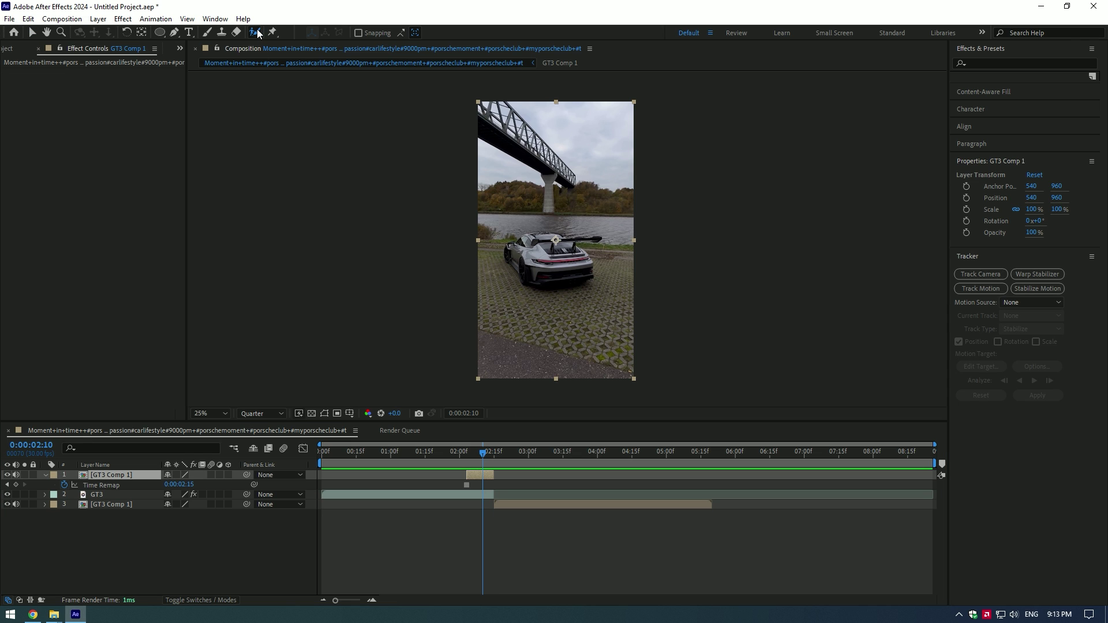
pyautogui.doubleClick(480, 476)
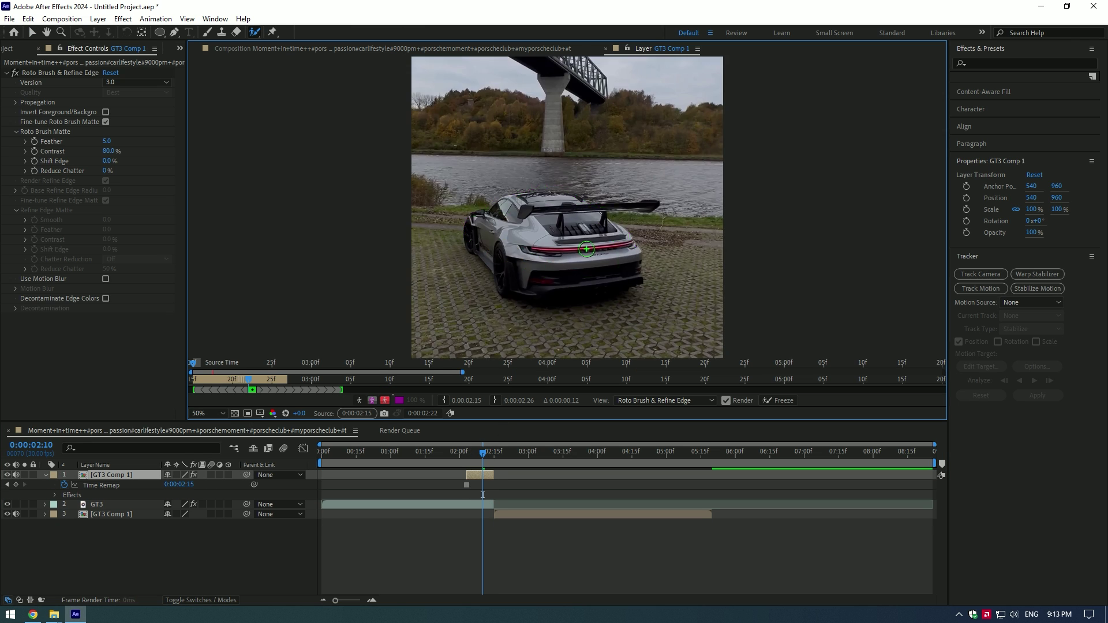
pyautogui.moveTo(471, 267); pyautogui.dragTo(398, 254)
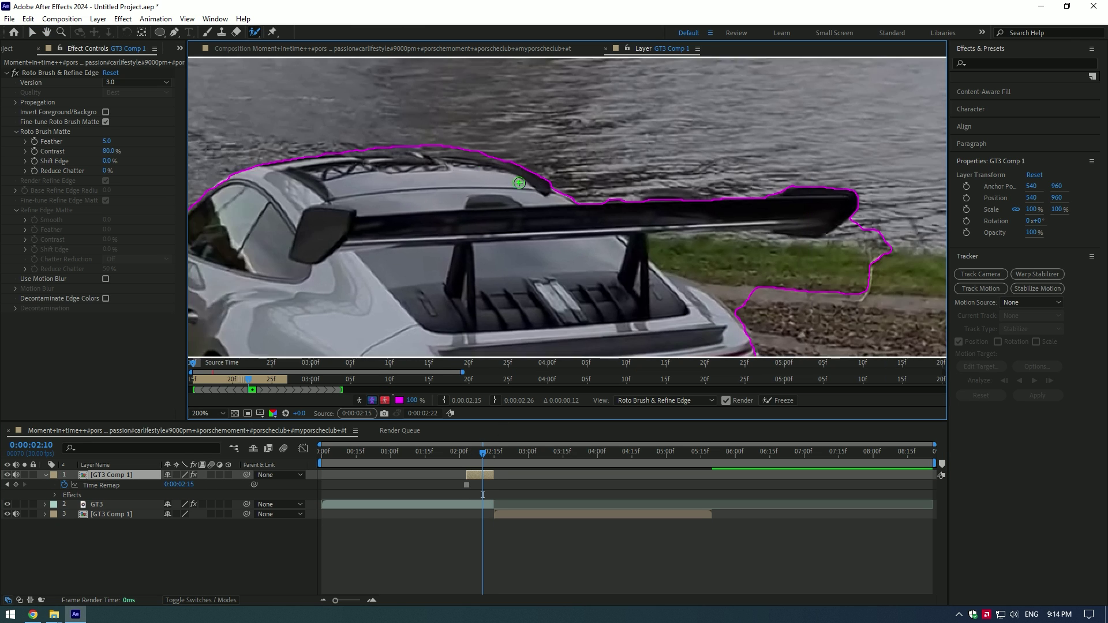
pyautogui.scroll(-5, 519, 183)
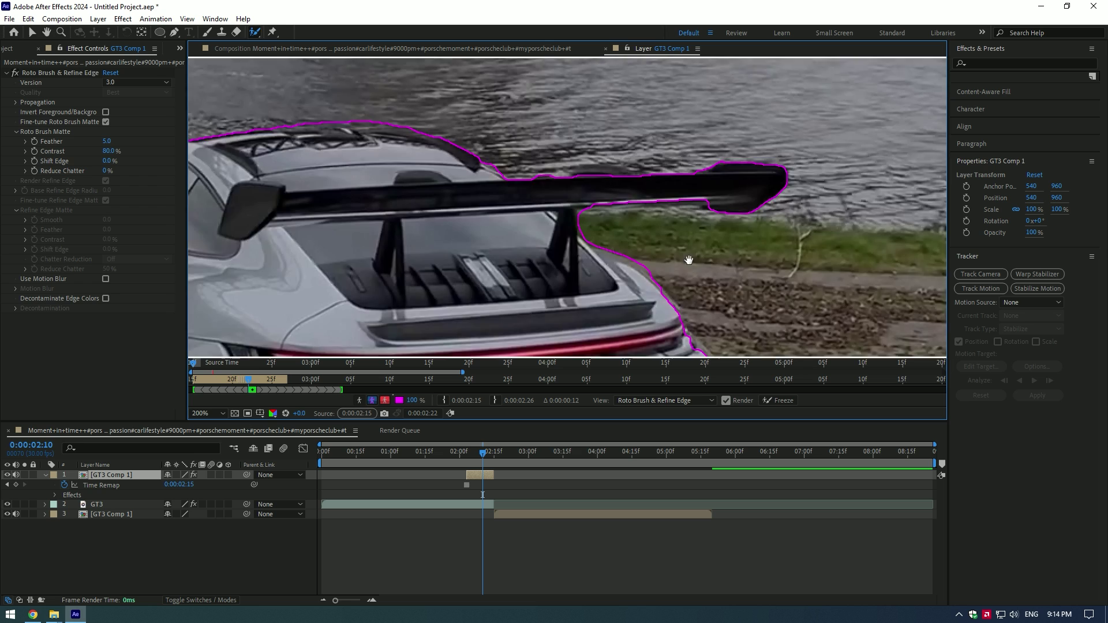
pyautogui.click(778, 401)
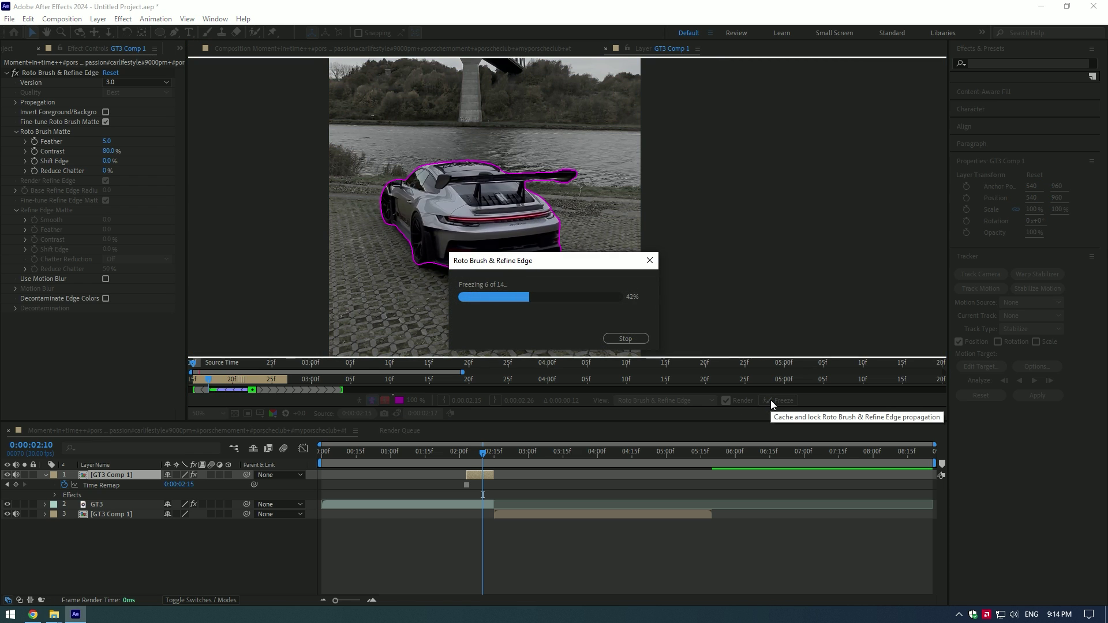
pyautogui.click(241, 48)
# Keyframe the car cutout's Position from -377, 960 at 0:00:02:03 to 540, 960 at 0:00:02:15 and enable its motion blur.
pyautogui.click(481, 453)
pyautogui.moveTo(484, 455)
pyautogui.mouseDown()
pyautogui.moveTo(516, 452)
pyautogui.moveTo(494, 451)
pyautogui.mouseUp()
pyautogui.press('p')
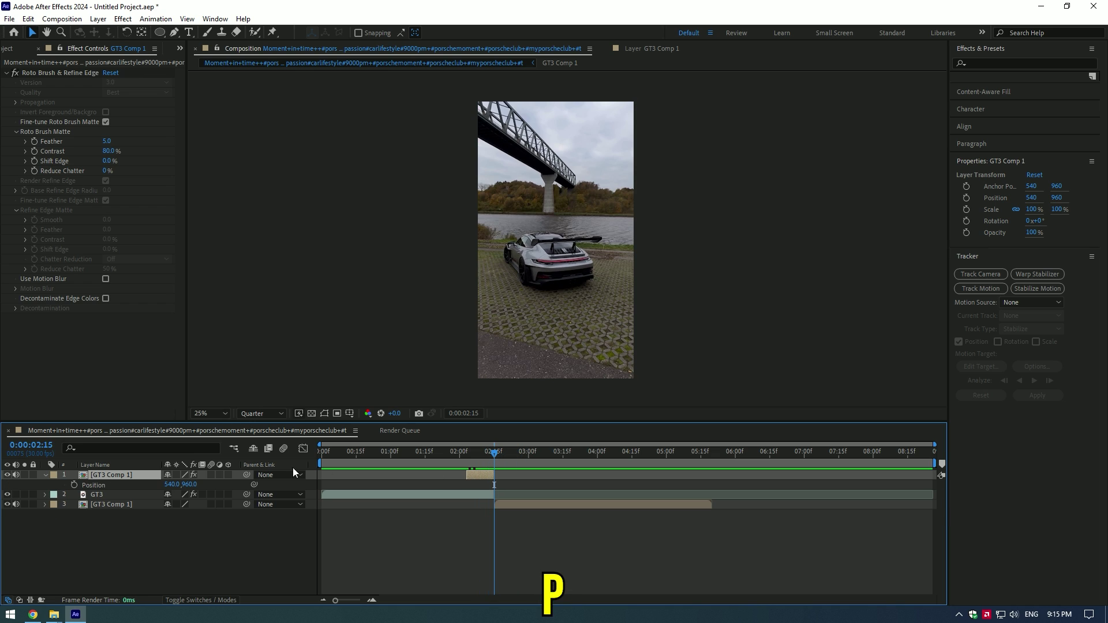
pyautogui.click(75, 485)
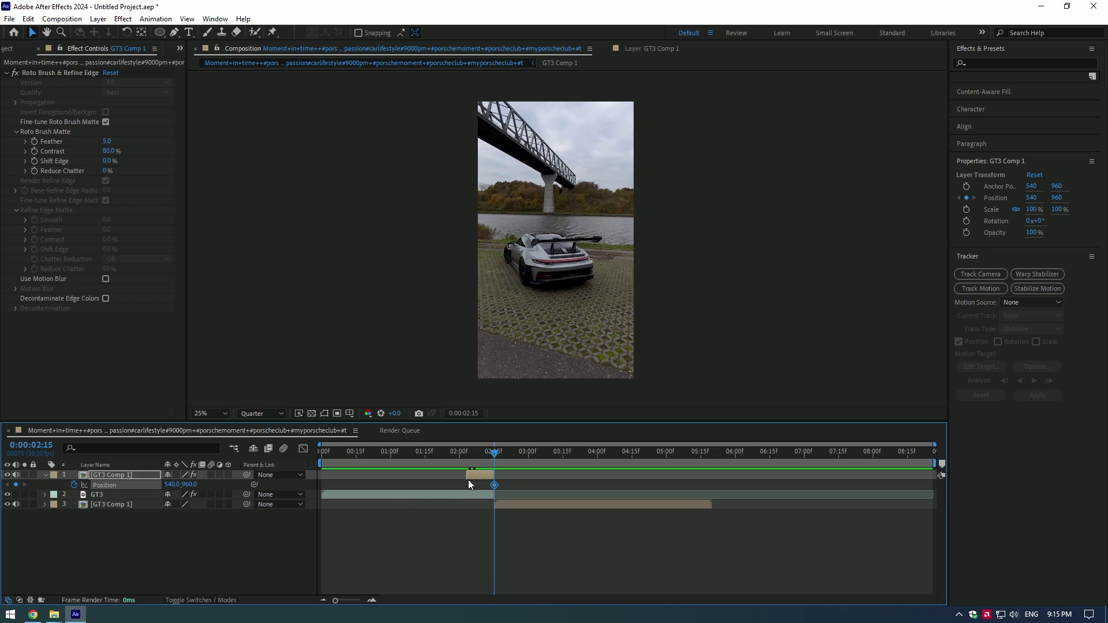
pyautogui.moveTo(497, 454); pyautogui.dragTo(470, 456)
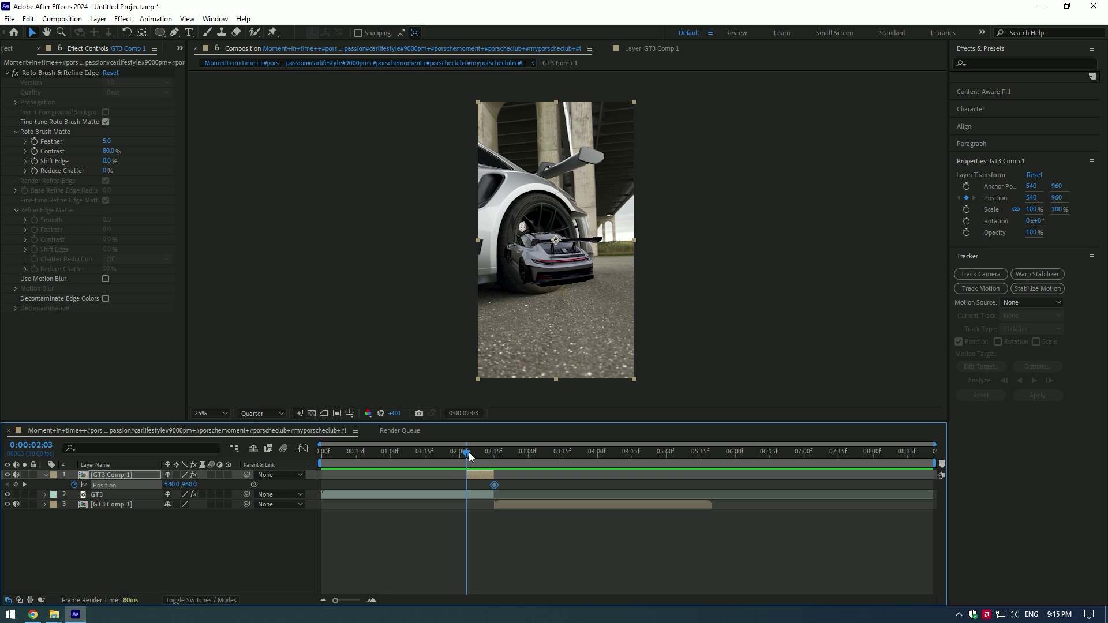
pyautogui.moveTo(168, 484); pyautogui.dragTo(36, 476)
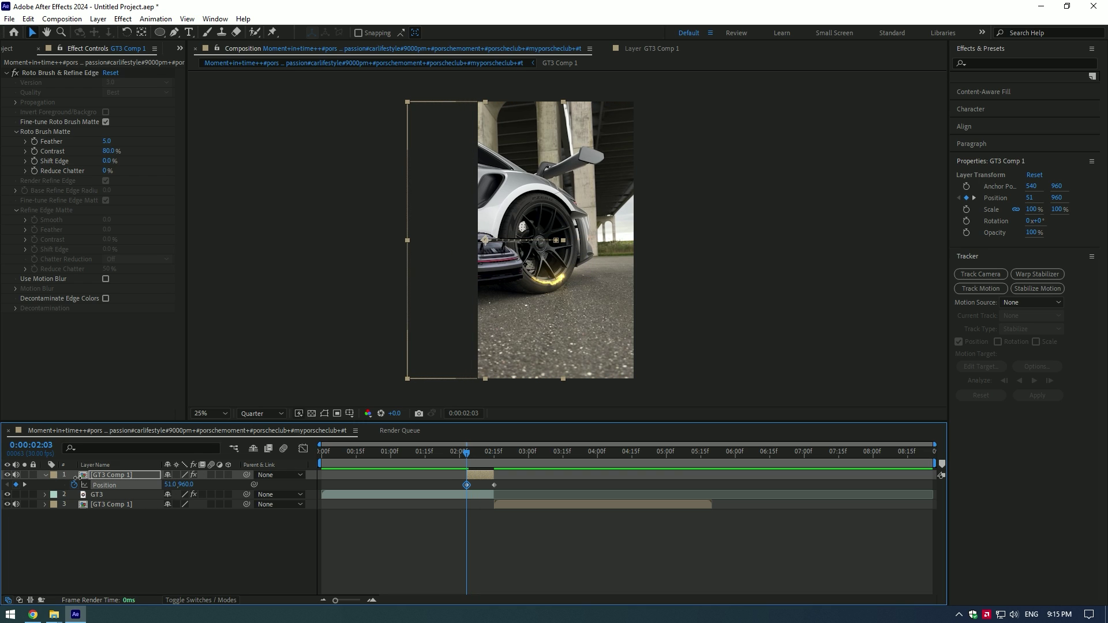
pyautogui.moveTo(171, 485); pyautogui.dragTo(110, 489)
pyautogui.click(212, 474)
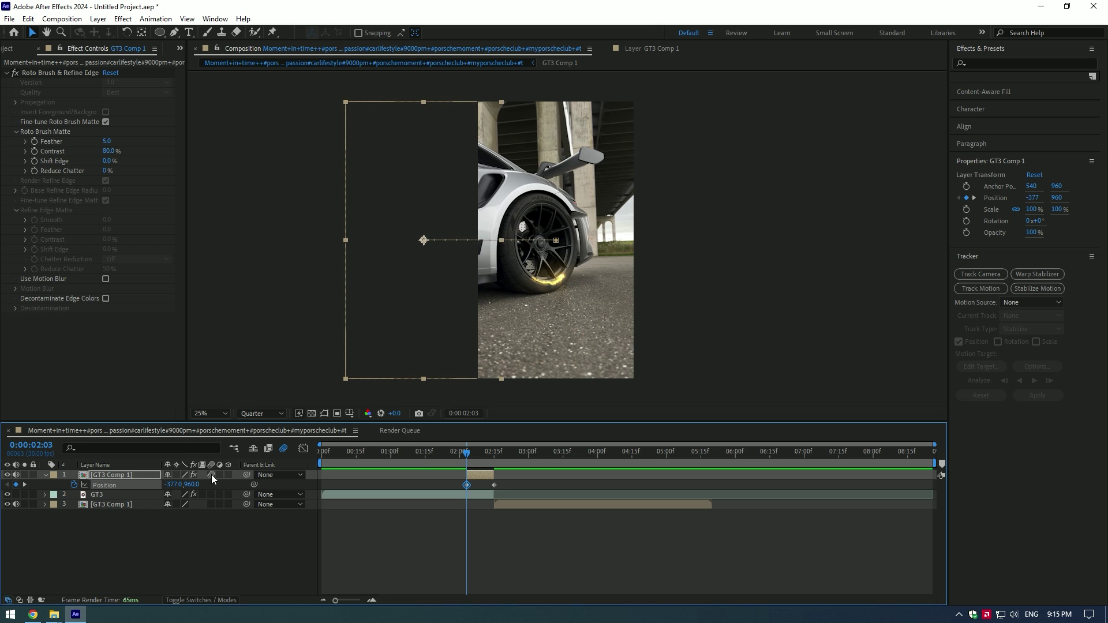
# Apply Easy Ease to both Position keyframes of the car cutout and check the slide-in motion.
pyautogui.moveTo(471, 452)
pyautogui.mouseDown()
pyautogui.moveTo(507, 453)
pyautogui.moveTo(467, 456)
pyautogui.moveTo(478, 454)
pyautogui.mouseUp()
pyautogui.moveTo(512, 483); pyautogui.dragTo(453, 487)
pyautogui.press('F9')
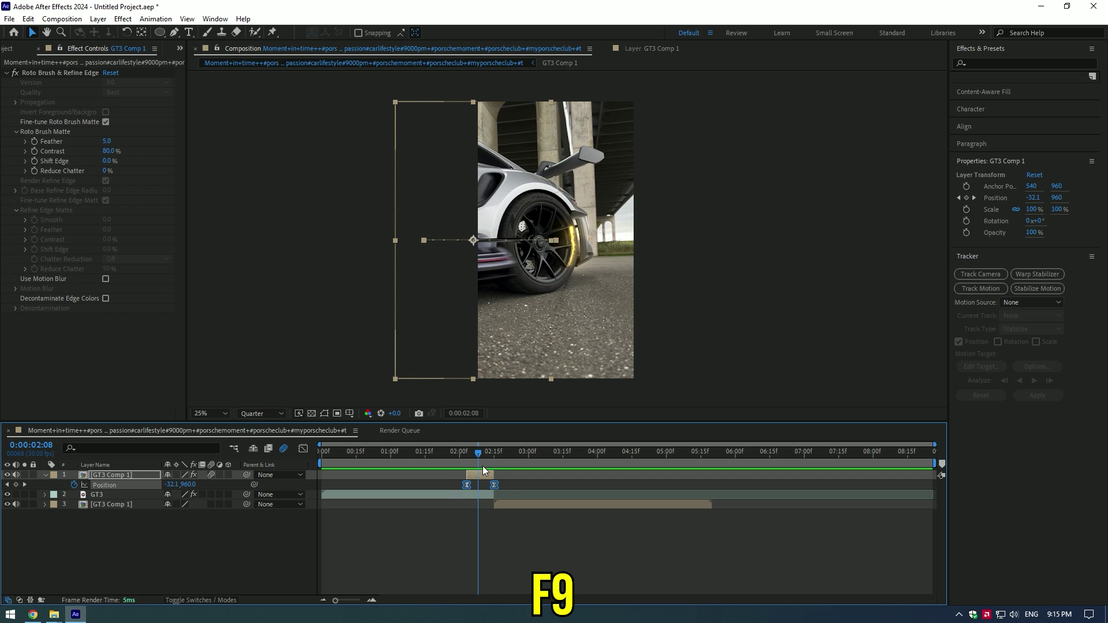
pyautogui.moveTo(479, 452); pyautogui.dragTo(492, 455)
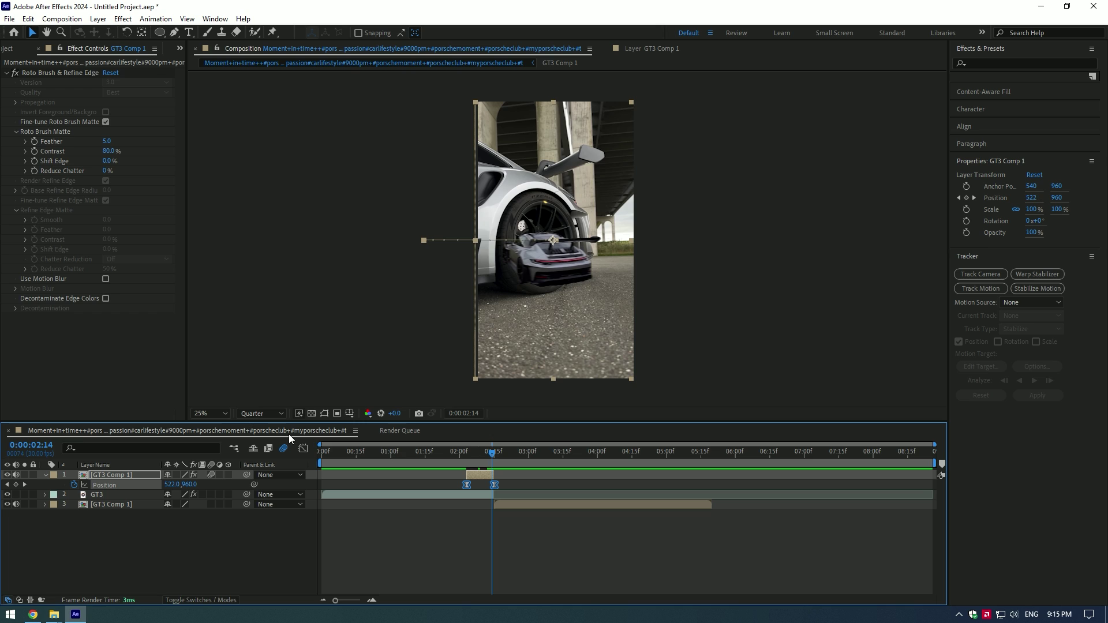
# Reshape the Position speed graph so the cutout accelerates sharply toward the last keyframe, and return to the layer bar view.
pyautogui.click(303, 449)
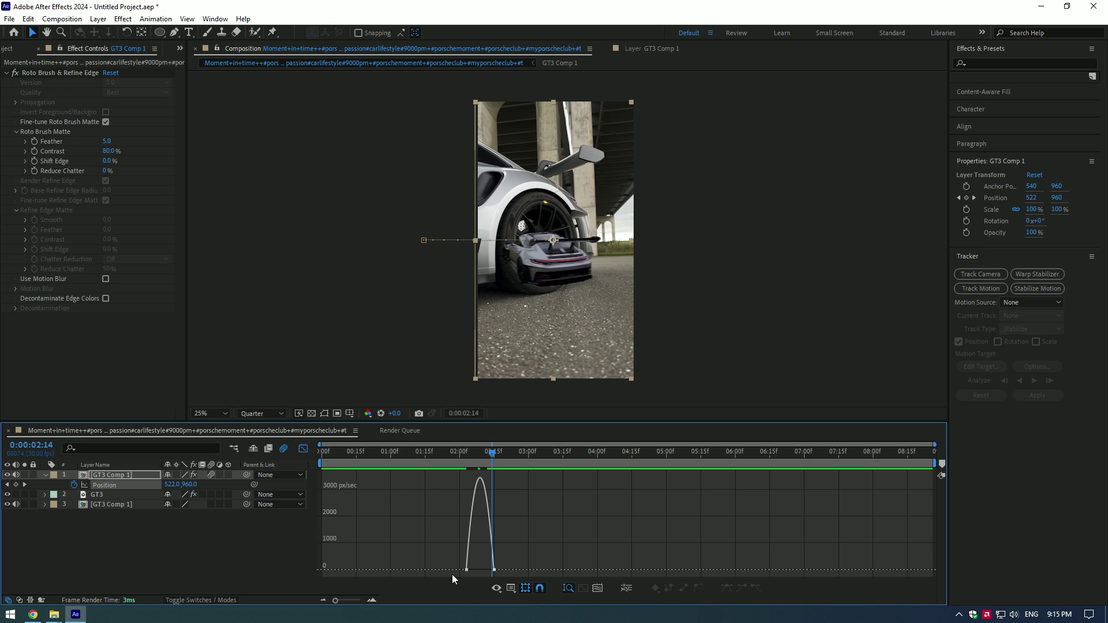
pyautogui.moveTo(423, 535); pyautogui.dragTo(474, 574)
pyautogui.moveTo(471, 570); pyautogui.dragTo(481, 571)
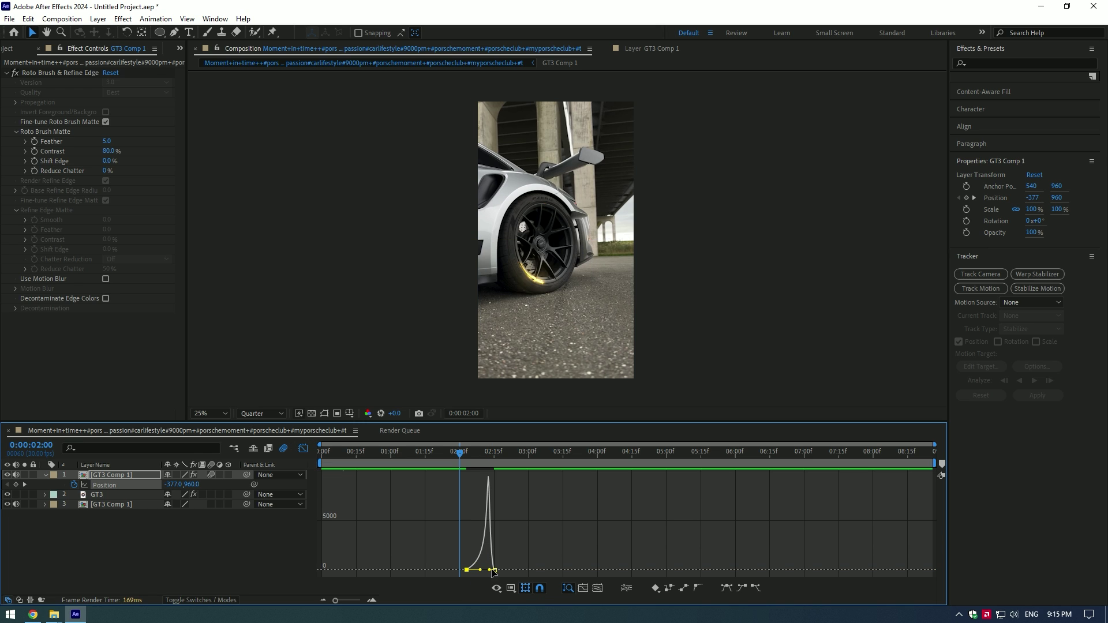
pyautogui.moveTo(489, 570); pyautogui.dragTo(493, 571)
pyautogui.press('space')
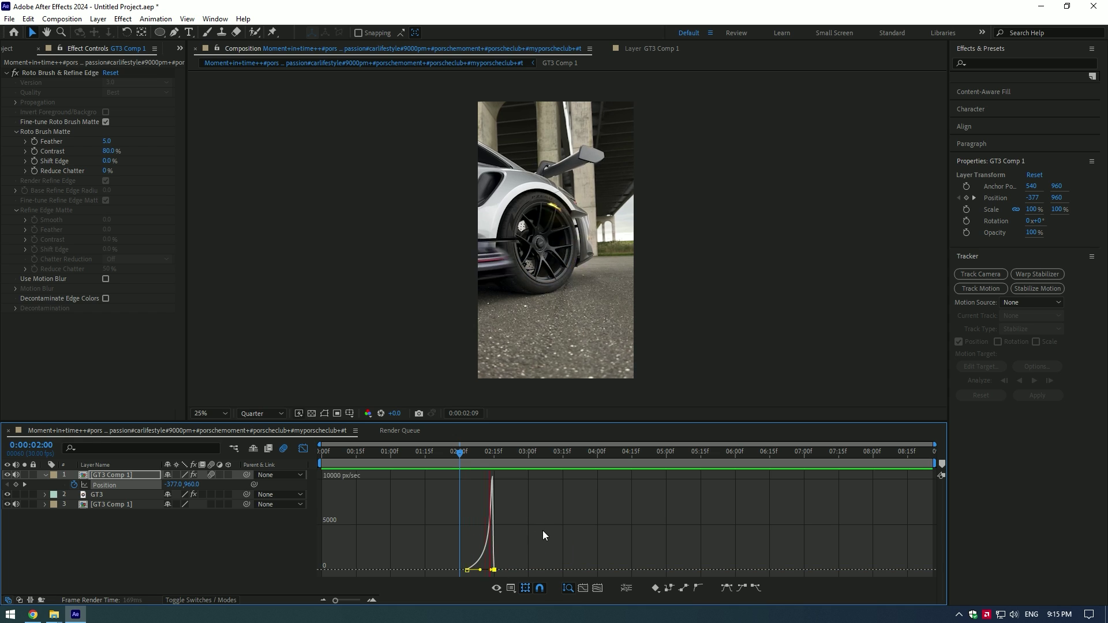
pyautogui.hotkey('shift', 'F3')
# Preview the car cutout's slide-in transition from 0:00:01:20 and from 0:00:02:02.
pyautogui.click(438, 454)
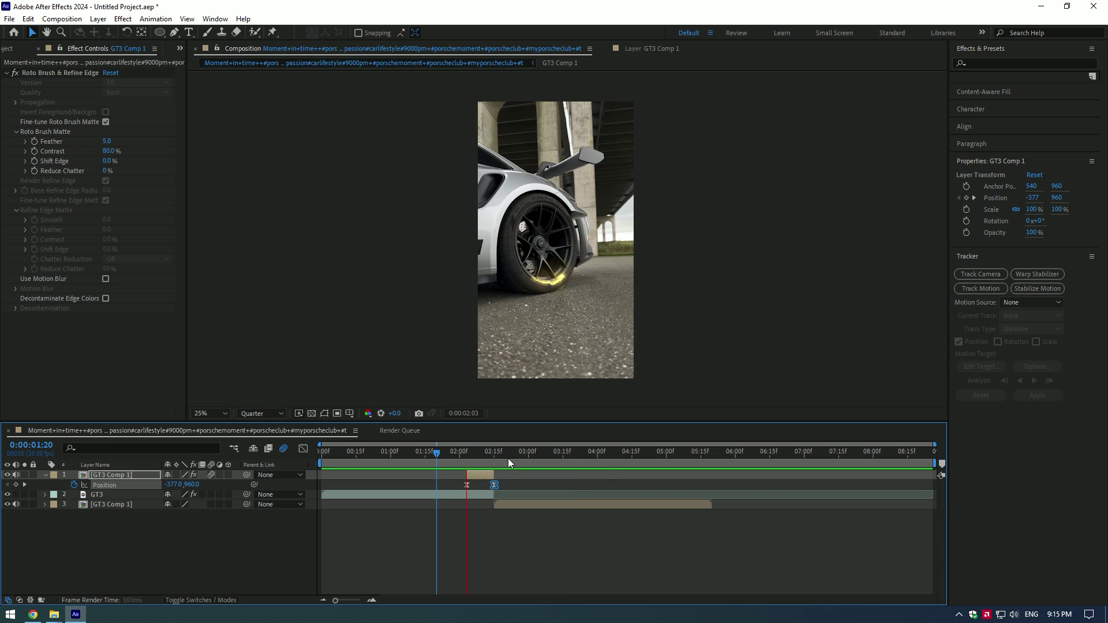
pyautogui.press('space')
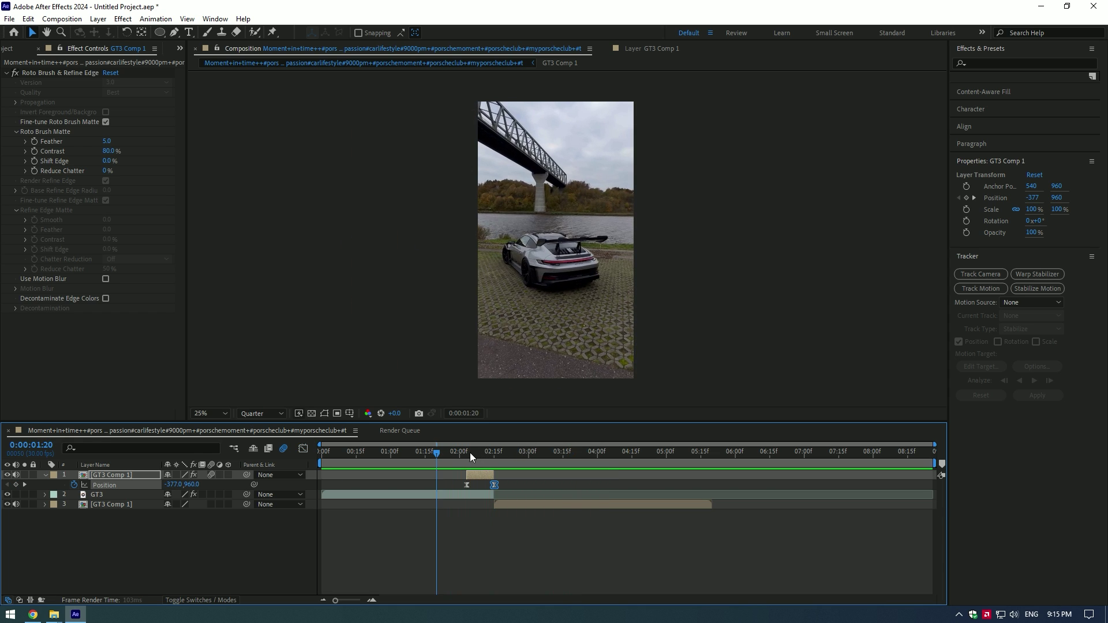
pyautogui.moveTo(469, 453)
pyautogui.mouseDown()
pyautogui.moveTo(495, 453)
pyautogui.moveTo(464, 453)
pyautogui.mouseUp()
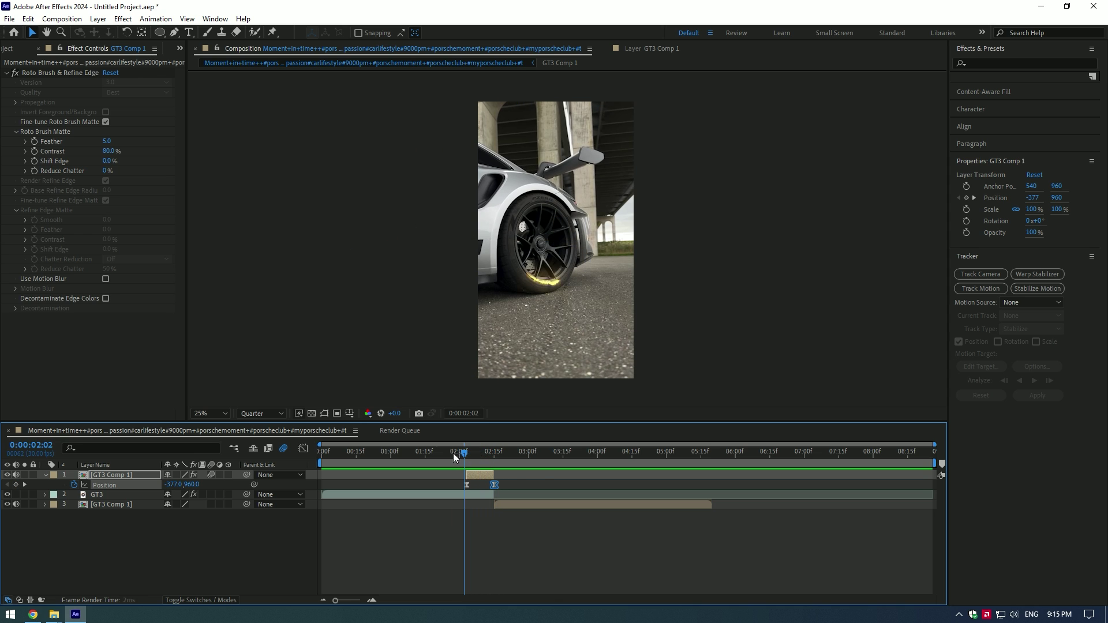
pyautogui.press('space')
pyautogui.click(486, 454)
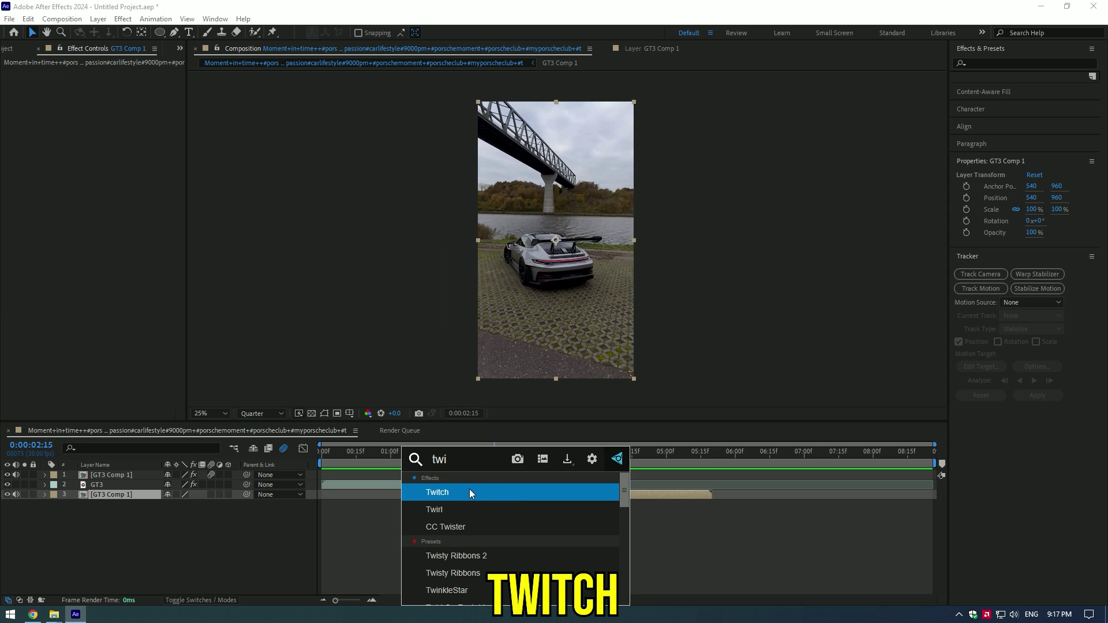
# Set up Twitch on the lower GT3 Comp 1 layer with Light and Slide enabled, animating Amount from 40 to 0 at 0:00:02:22, and preview it.
pyautogui.click(469, 491)
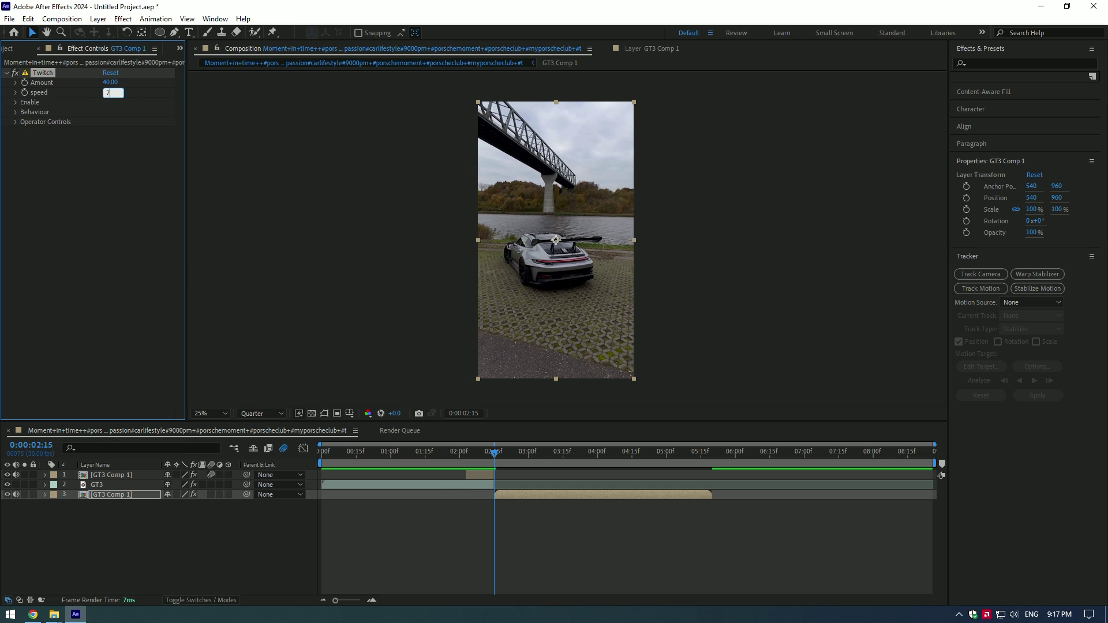
pyautogui.click(17, 102)
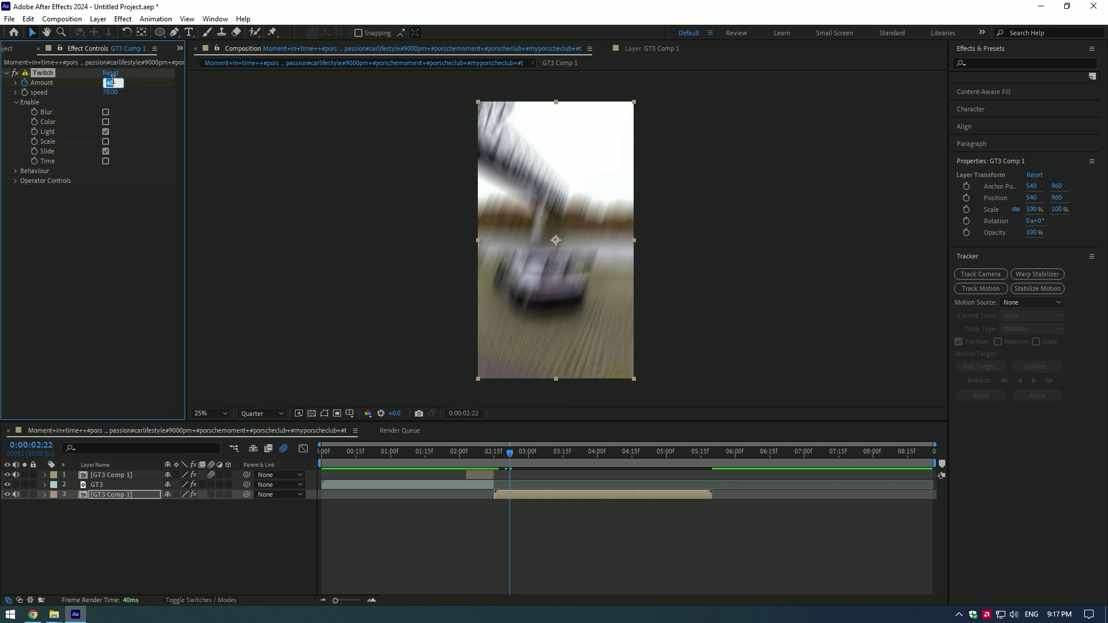
pyautogui.write('0')
pyautogui.press('Return')
pyautogui.moveTo(510, 454); pyautogui.dragTo(458, 456)
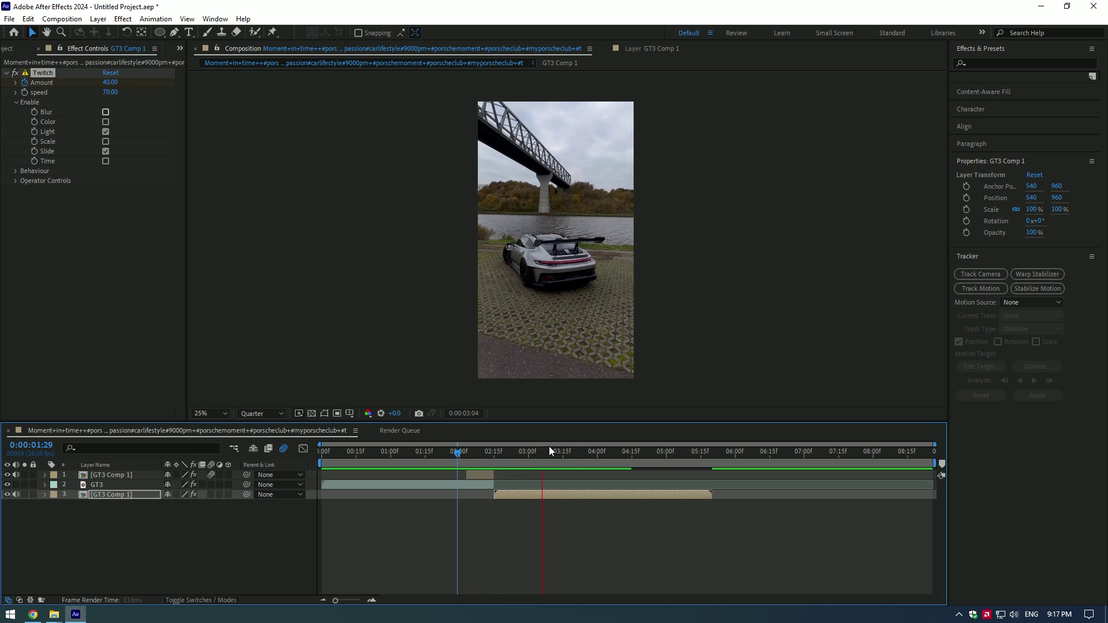
pyautogui.moveTo(457, 454); pyautogui.dragTo(422, 455)
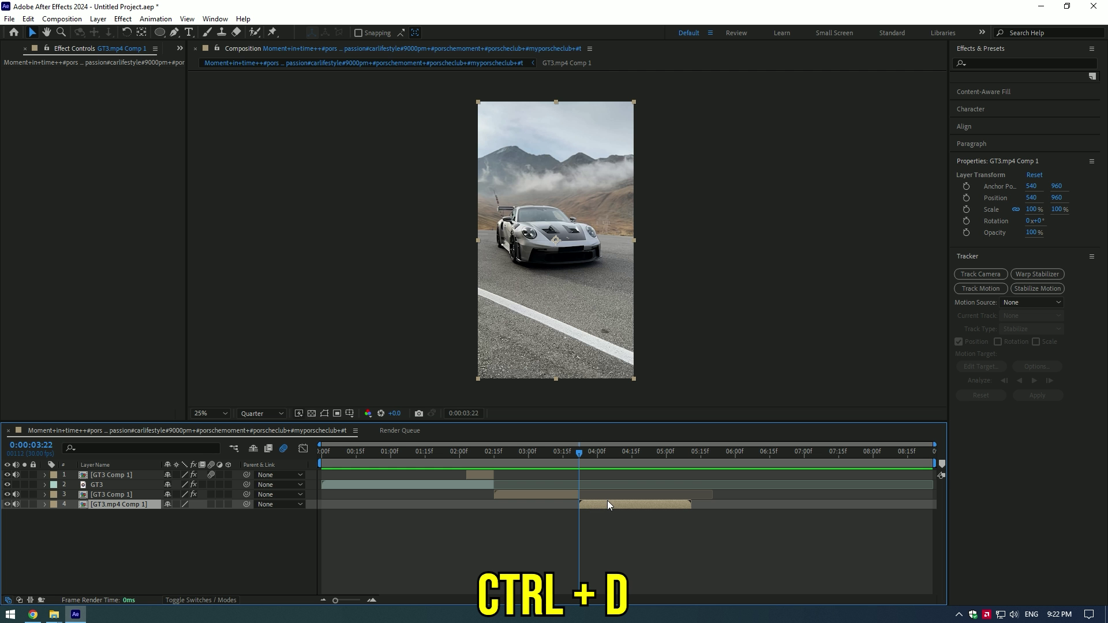
# Duplicate the GT3.mp4 Comp 1 layer, isolate the car on the upper copy with the Roto Brush and freeze the propagation.
pyautogui.hotkey('ctrl', 'd')
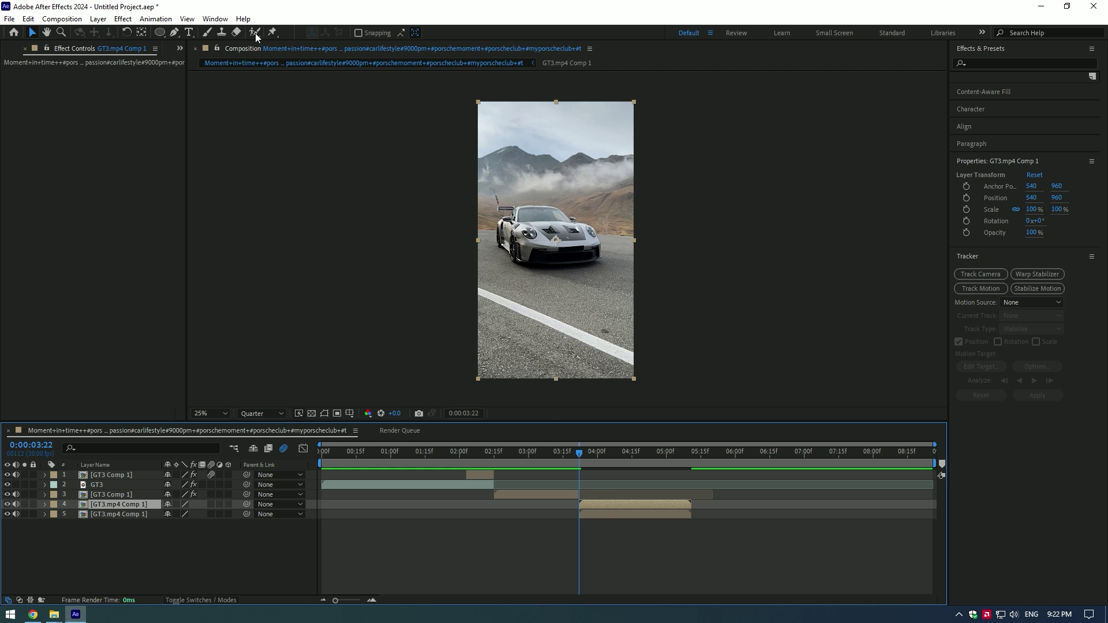
pyautogui.click(255, 33)
pyautogui.doubleClick(593, 505)
pyautogui.scroll(3, 556, 239)
pyautogui.moveTo(316, 185); pyautogui.dragTo(381, 303)
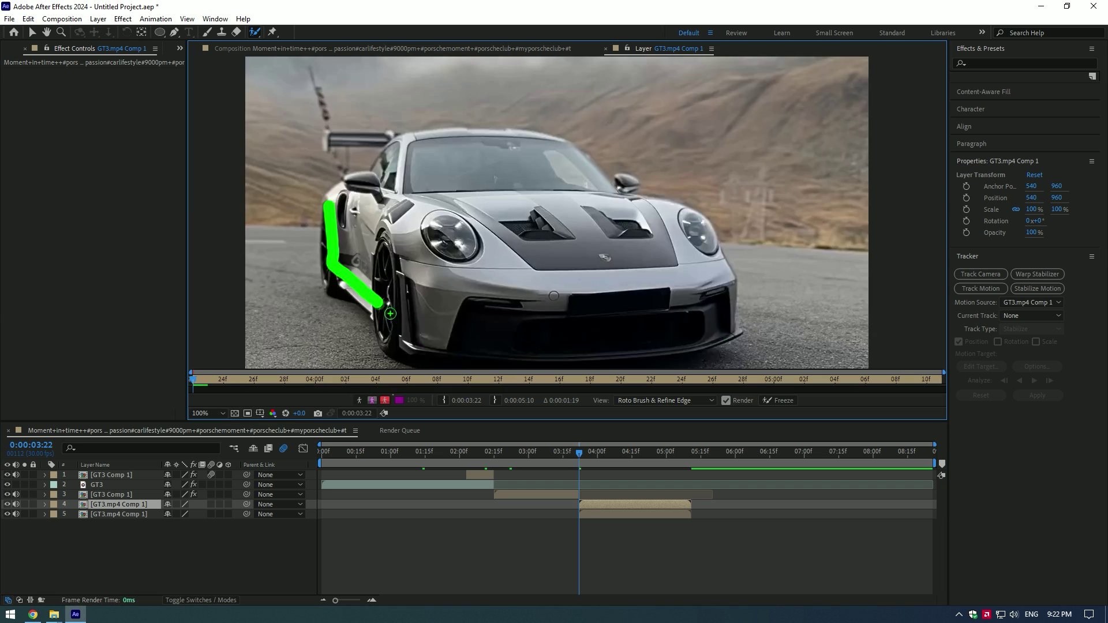
pyautogui.scroll(1, 568, 212)
pyautogui.scroll(-2, 611, 289)
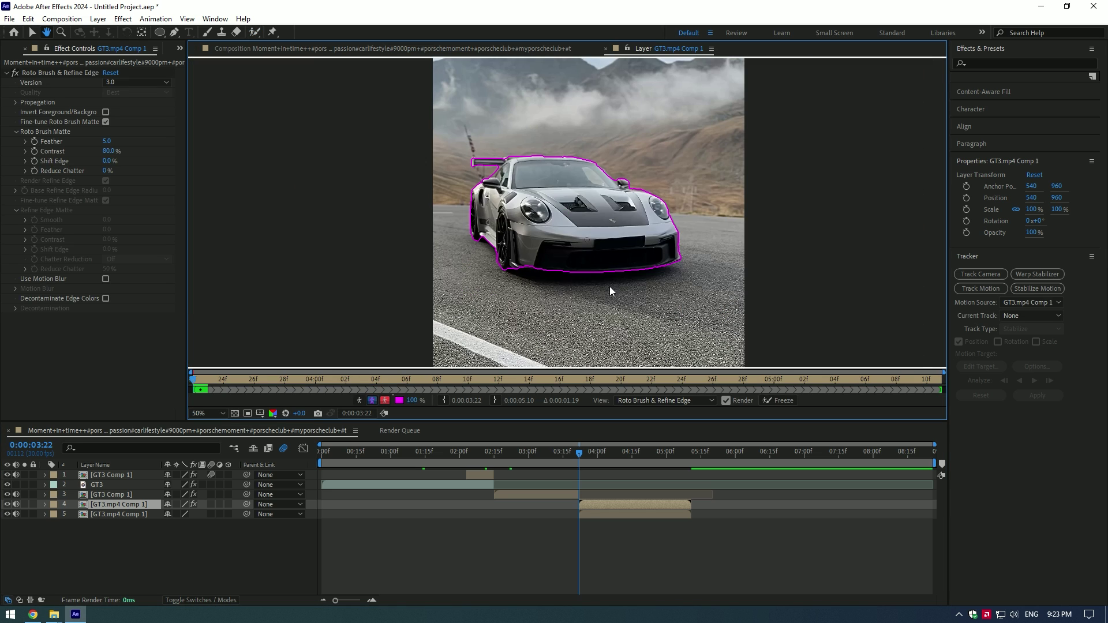
pyautogui.click(782, 401)
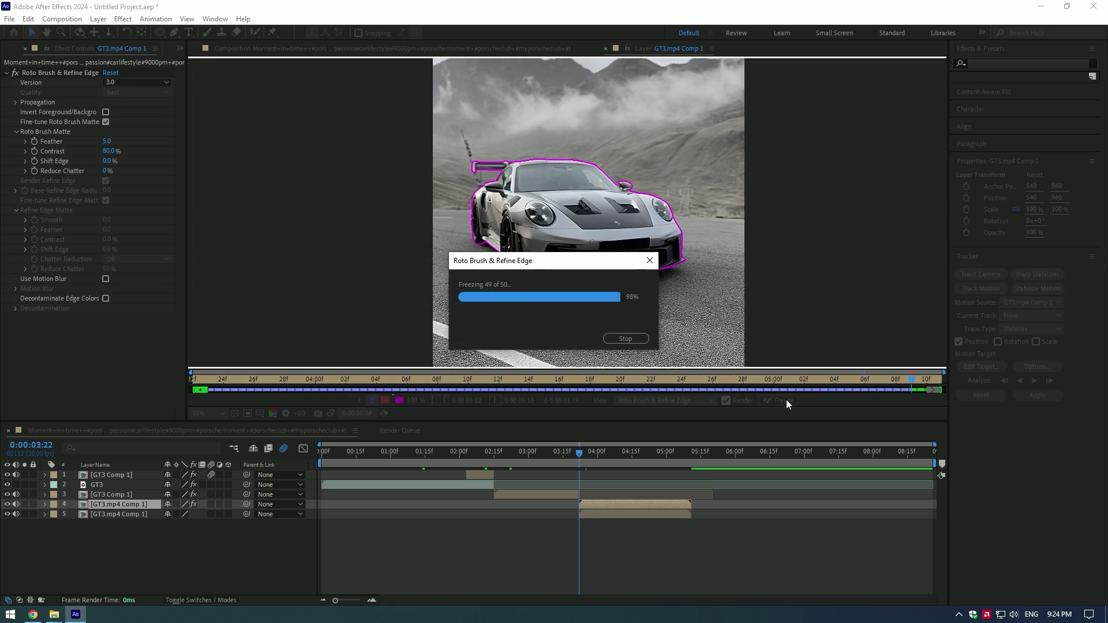
# Duplicate the rotoscoped GT3.mp4 Comp 1 layer and apply the Offset effect to the lower cutout copy.
pyautogui.click(612, 507)
pyautogui.hotkey('ctrl', 'd')
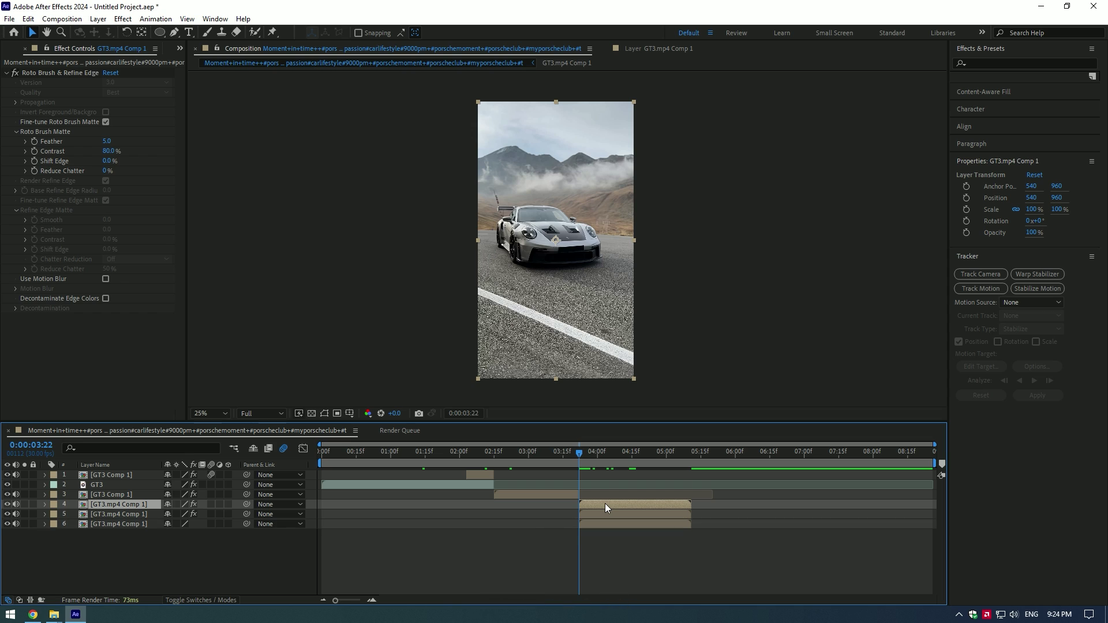
pyautogui.click(601, 513)
pyautogui.hotkey('ctrl', 'space')
pyautogui.write('offs')
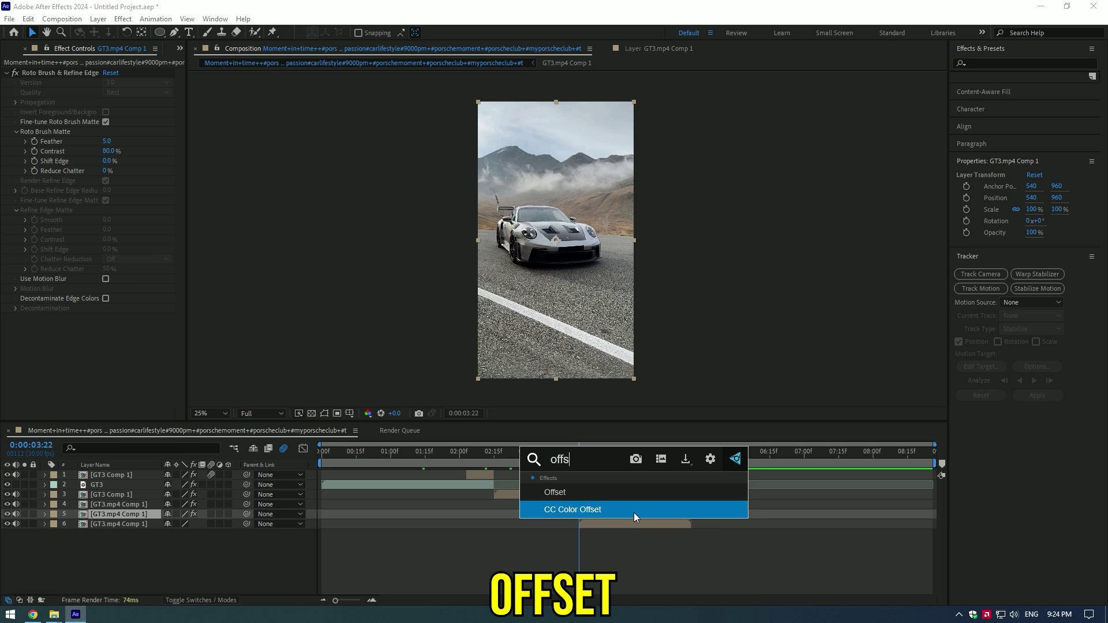
pyautogui.click(589, 493)
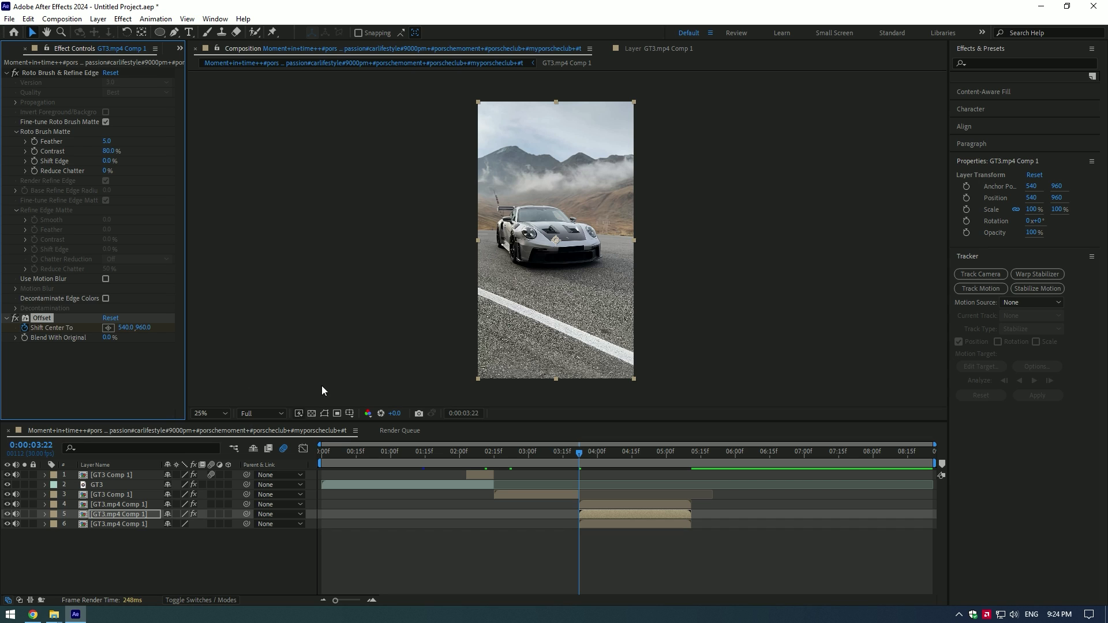
# Keyframe the lower car cutout's Offset Shift Center To at 0:00:04:13 with a horizontal value of 2702.
pyautogui.moveTo(582, 458); pyautogui.dragTo(629, 455)
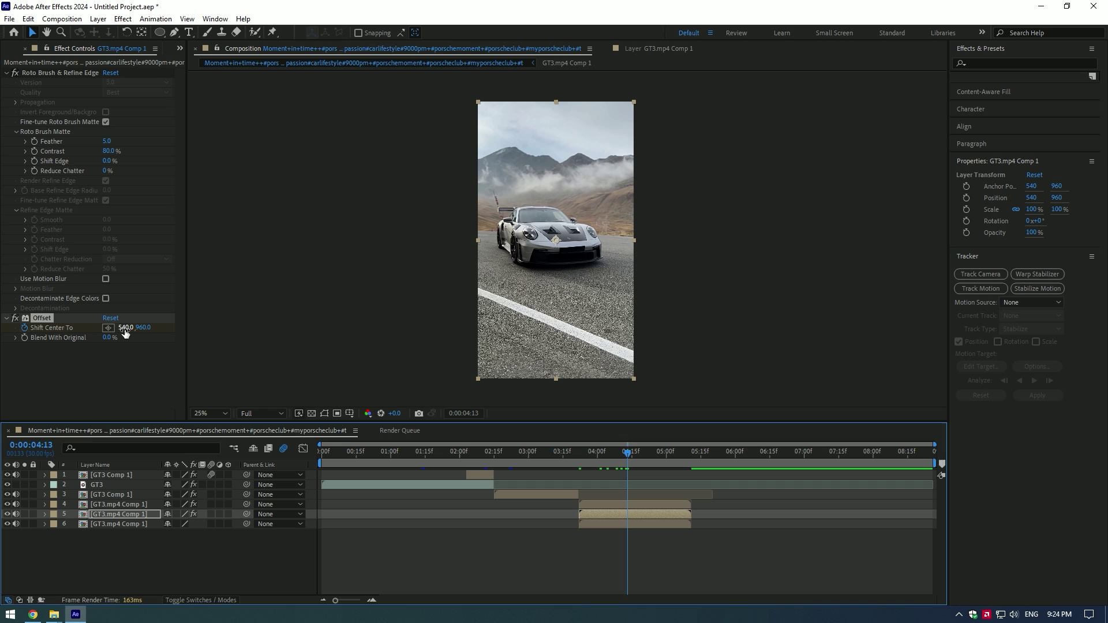
pyautogui.moveTo(124, 333); pyautogui.dragTo(617, 346)
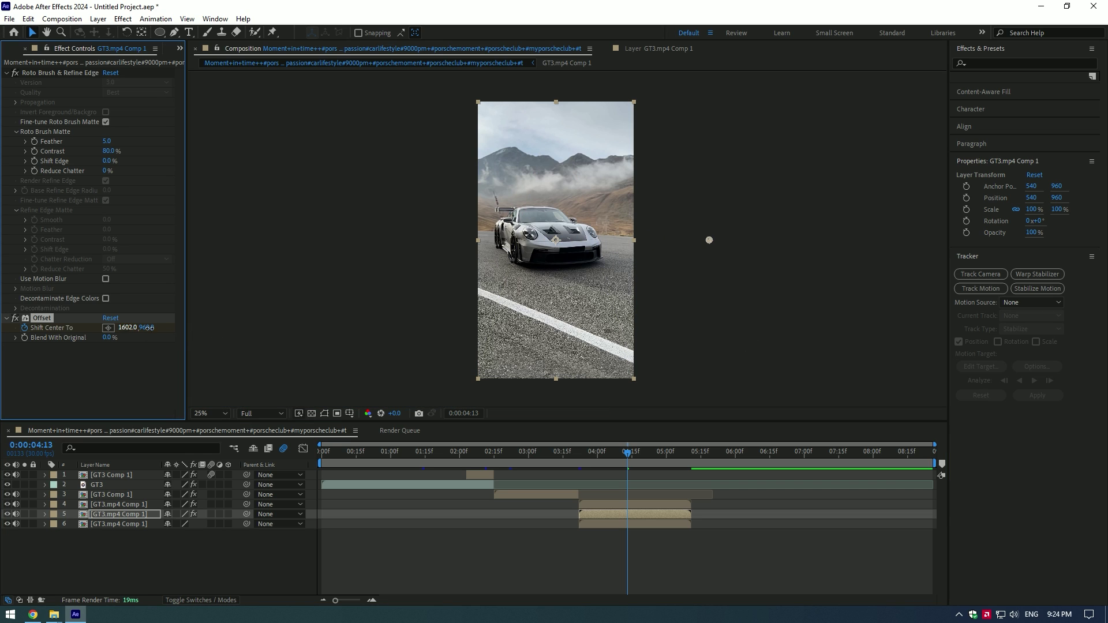
pyautogui.moveTo(149, 327); pyautogui.dragTo(776, 321)
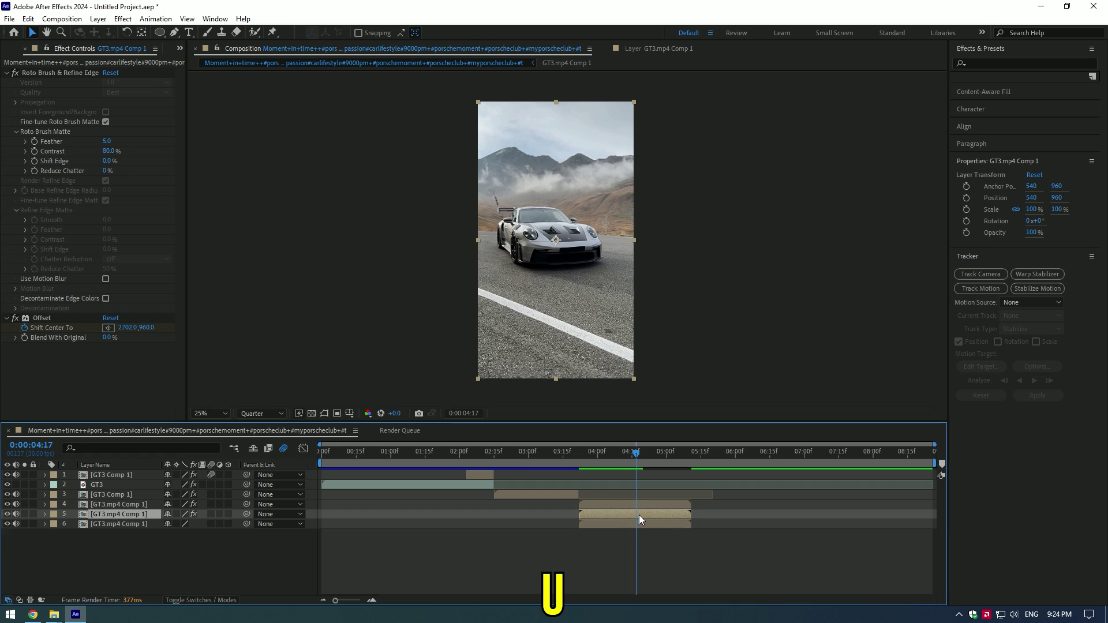
# Reveal the lower cutout's keyframes, move the second Shift Center To keyframe to 0:00:05:10 near the clip's end, and preview the motion.
pyautogui.press('u')
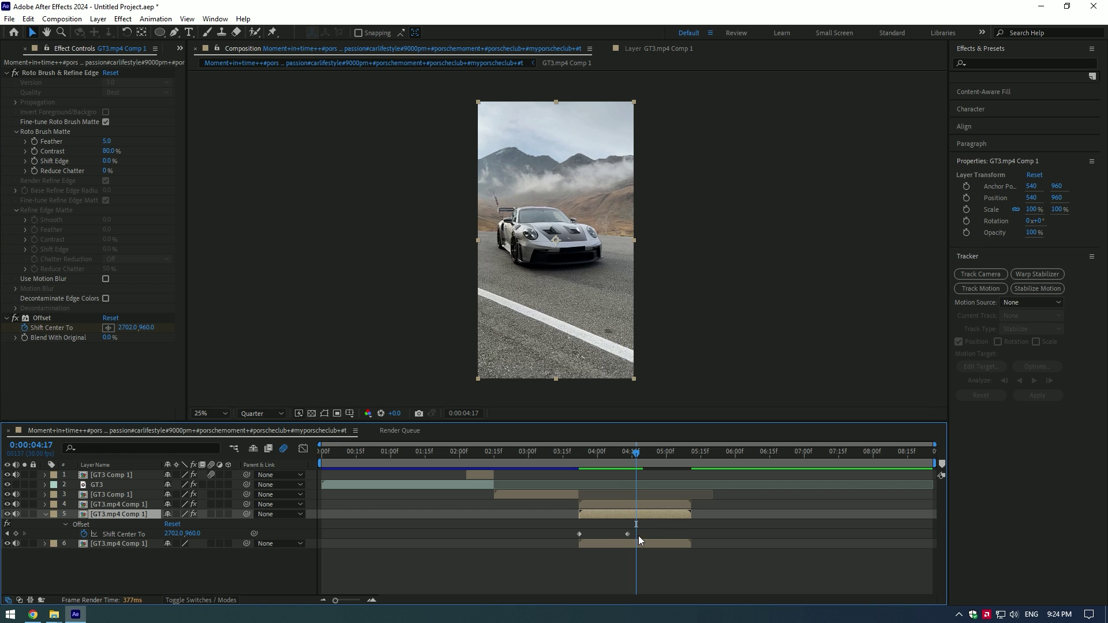
pyautogui.moveTo(628, 534); pyautogui.dragTo(687, 534)
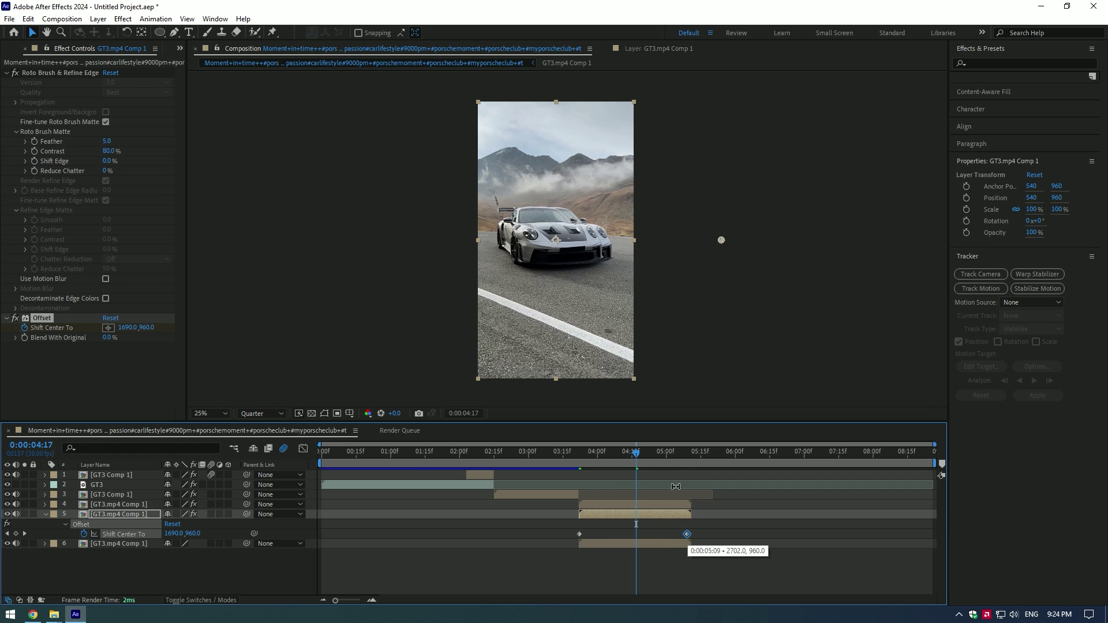
pyautogui.moveTo(638, 453); pyautogui.dragTo(689, 455)
pyautogui.moveTo(688, 534); pyautogui.dragTo(690, 534)
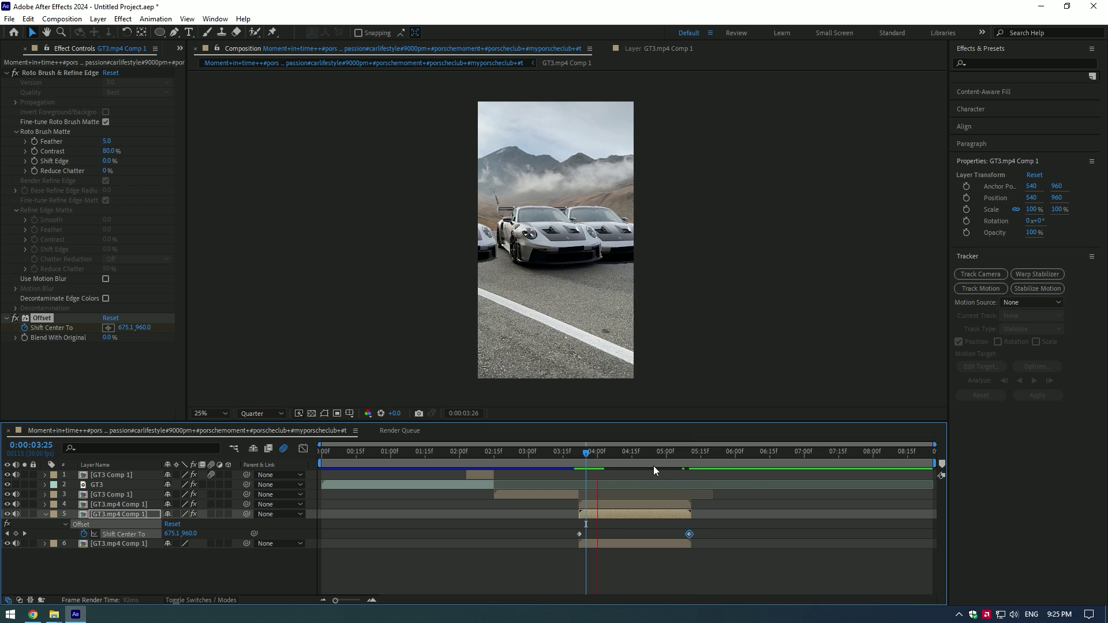
# Raise the horizontal Shift Center To value at 0:00:05:10 to 3781 and preview the repeating car slide.
pyautogui.moveTo(665, 455); pyautogui.dragTo(689, 457)
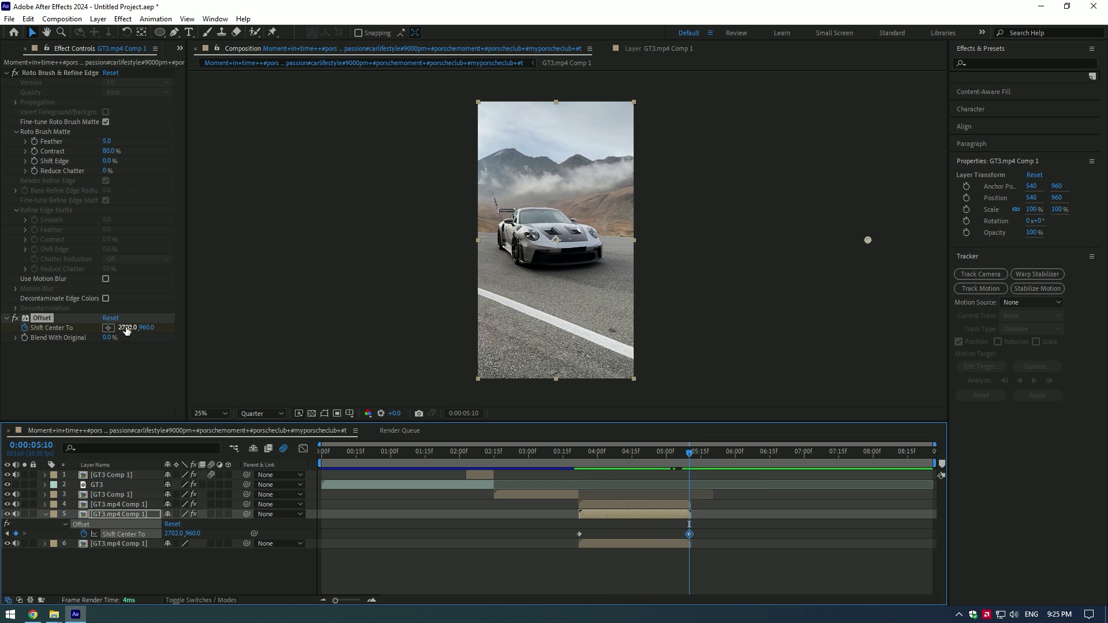
pyautogui.moveTo(126, 329); pyautogui.dragTo(727, 322)
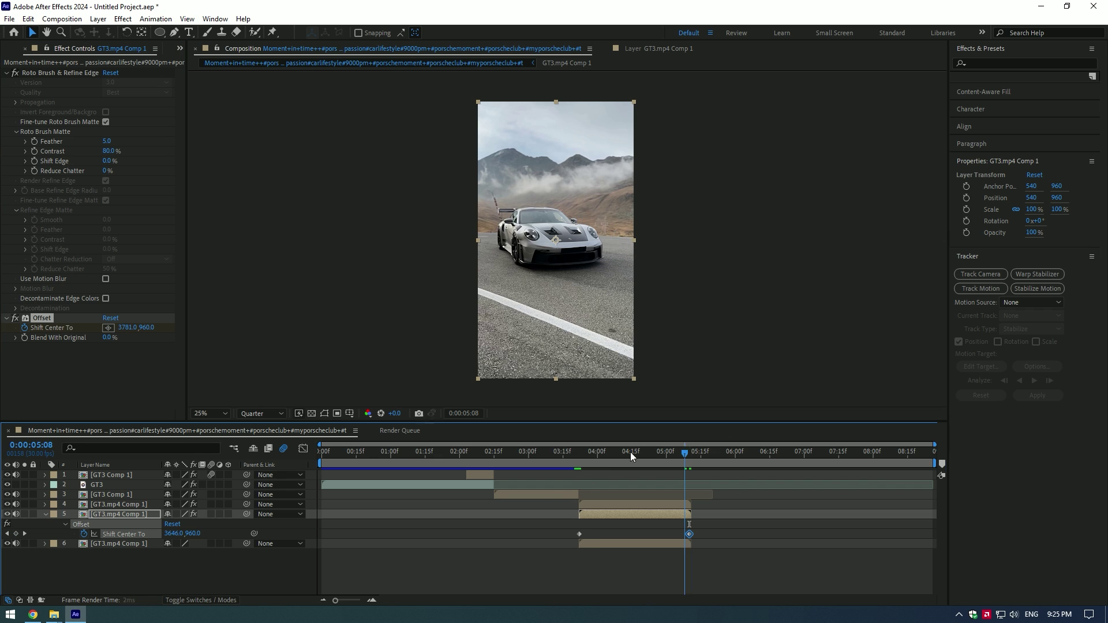
pyautogui.click(570, 453)
pyautogui.press('space')
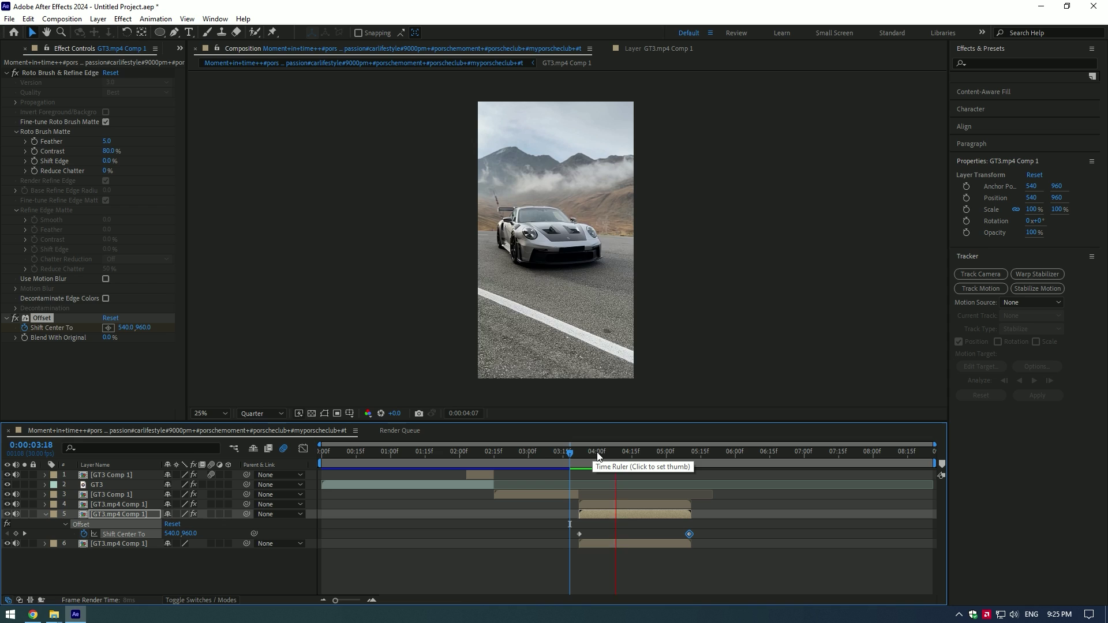
# Apply the CC Force Motion Blur effect to the lower cutout layer and check the blurred slide.
pyautogui.click(630, 460)
pyautogui.hotkey('ctrl', 'space')
pyautogui.write('cc fo')
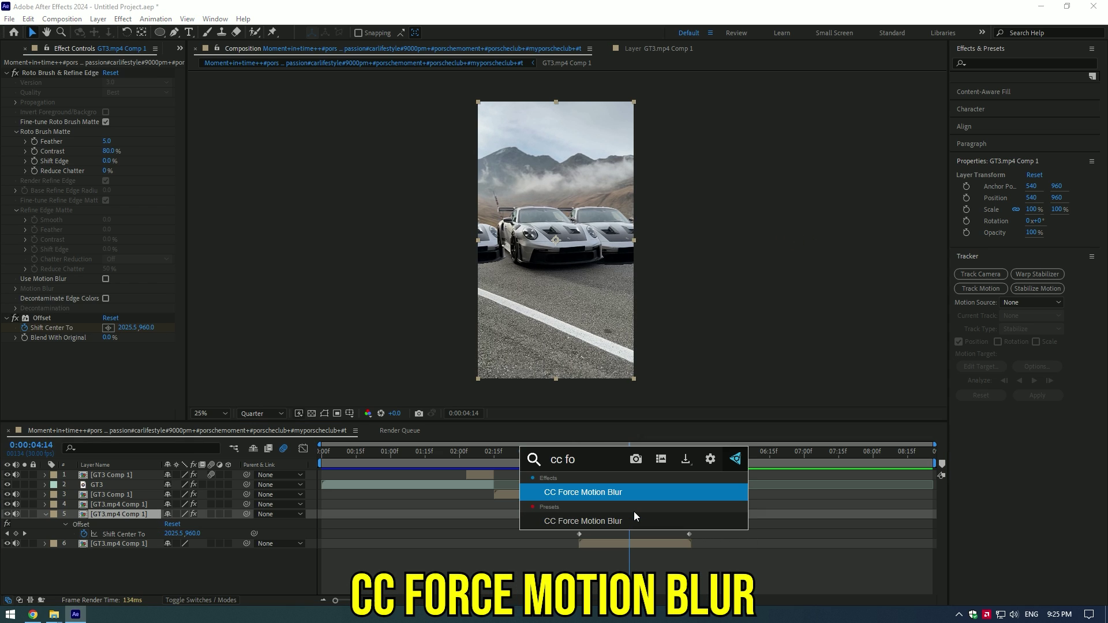
pyautogui.click(601, 490)
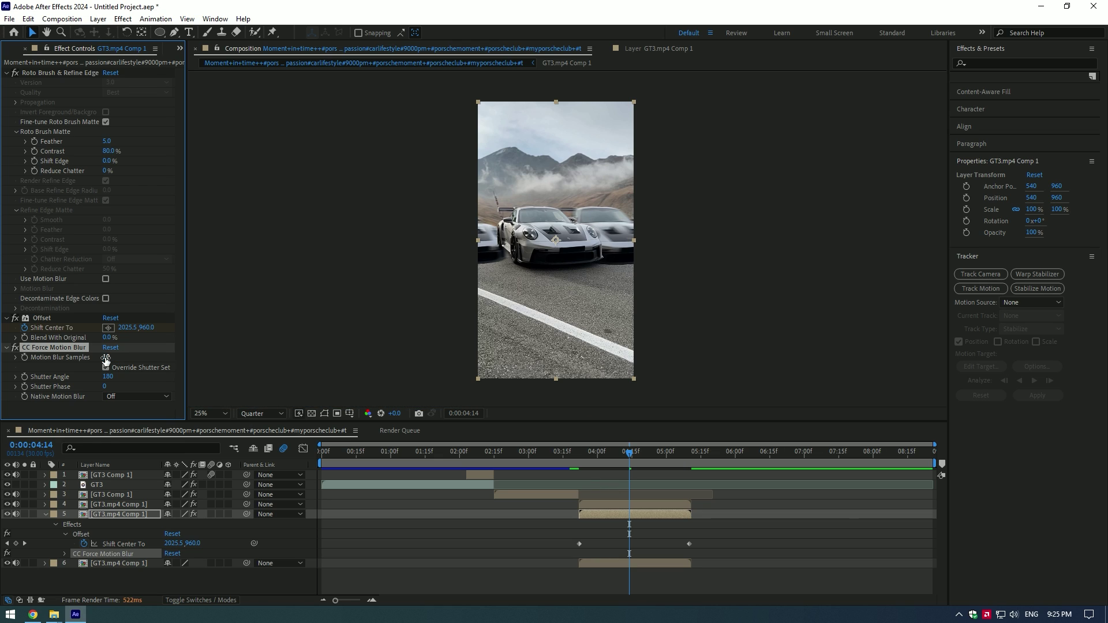
pyautogui.click(659, 457)
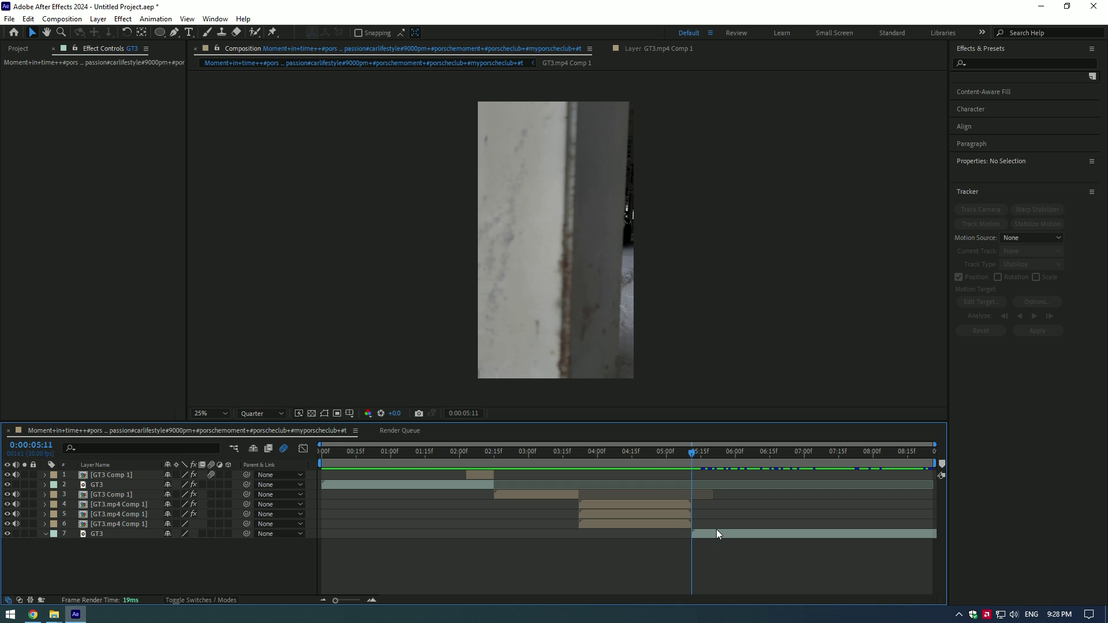
# Enable time remapping on the bottom GT3 layer and keyframe Time Remap at 0:00:06:19 to 0:00:04:13.
pyautogui.rightClick(715, 533)
pyautogui.moveTo(747, 254)
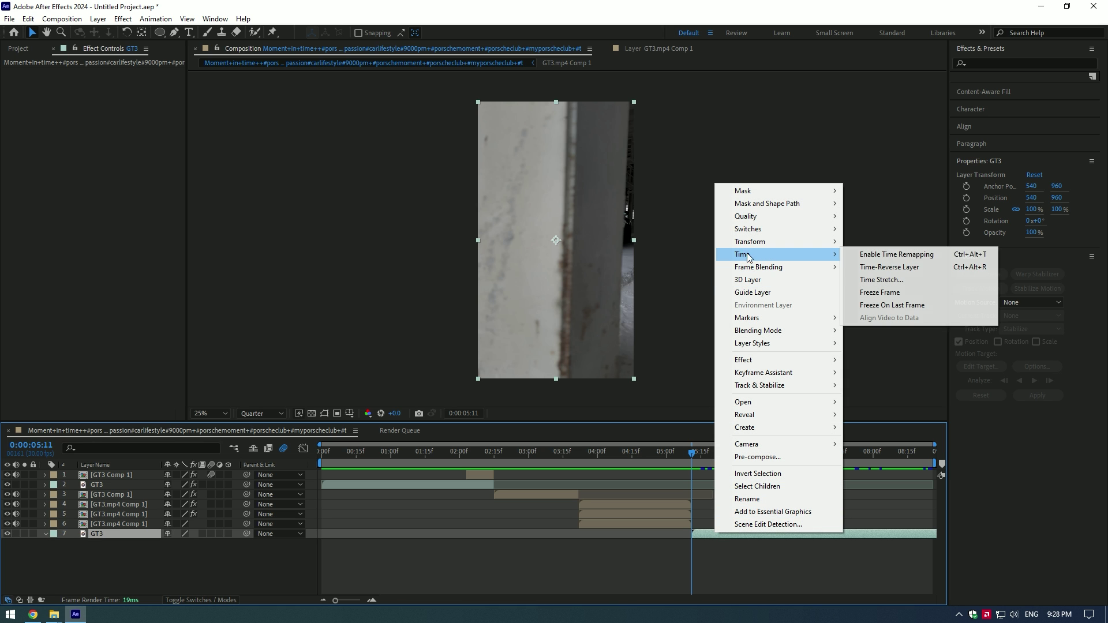
pyautogui.click(863, 255)
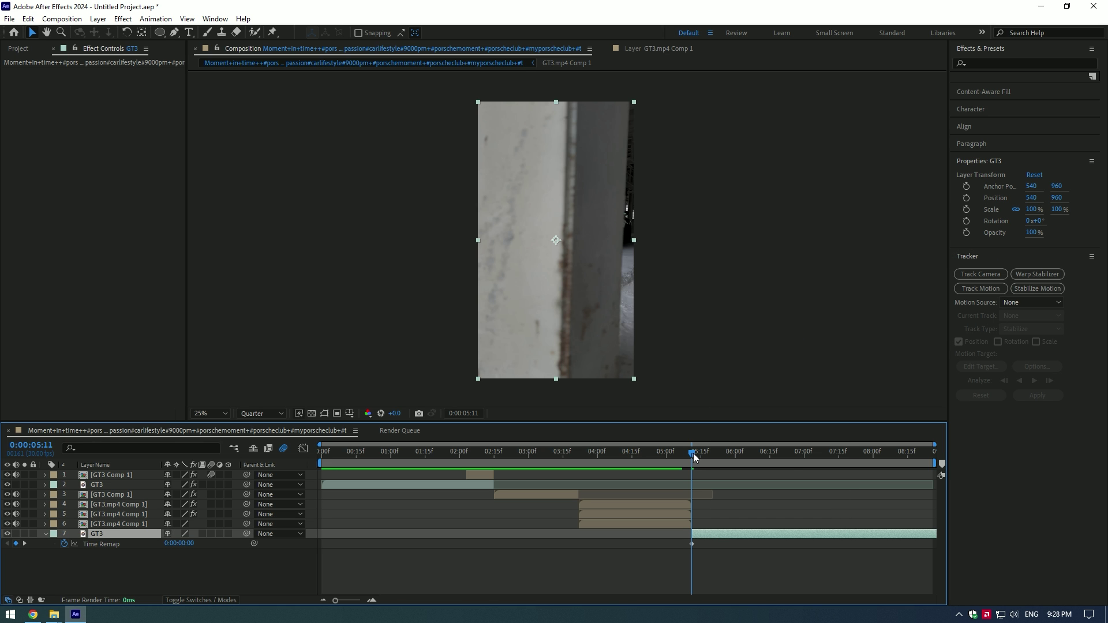
pyautogui.moveTo(694, 457); pyautogui.dragTo(780, 458)
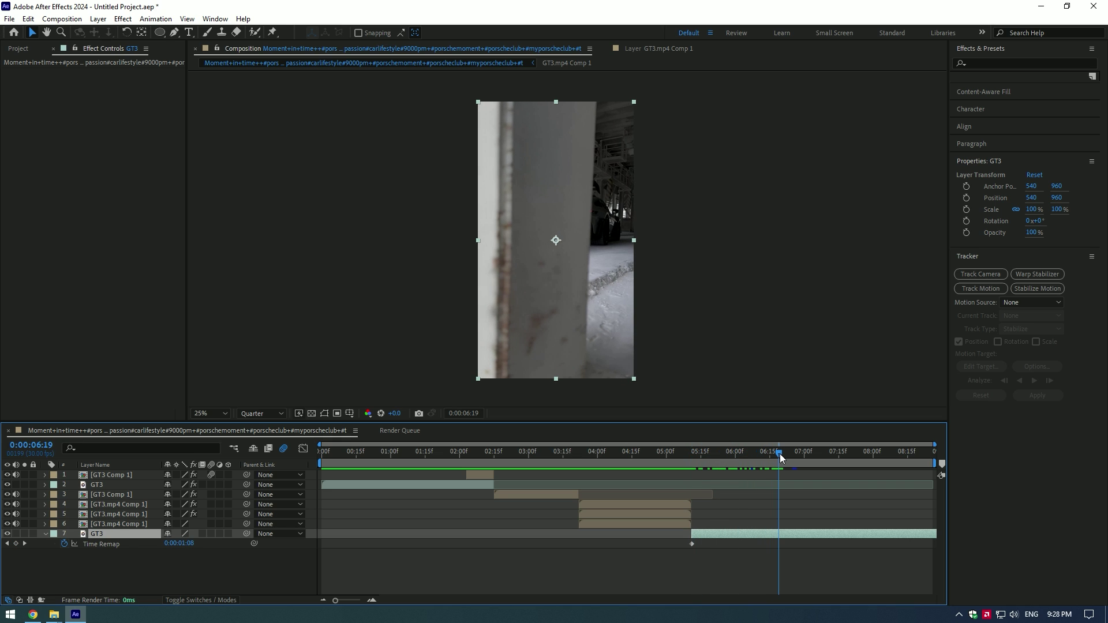
pyautogui.moveTo(176, 549); pyautogui.dragTo(245, 543)
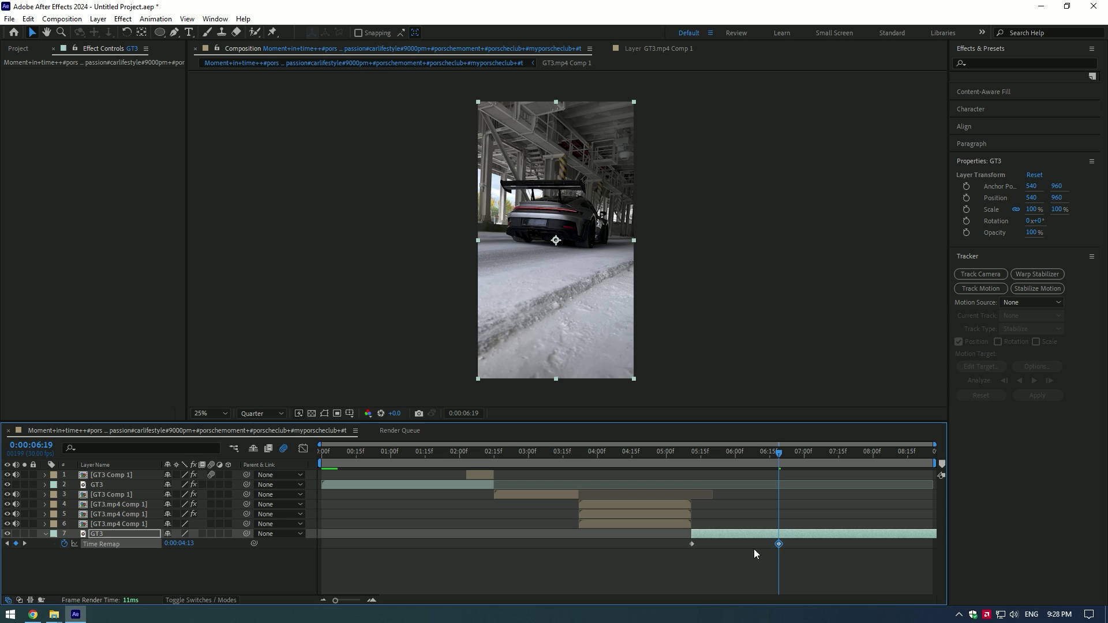
# Split the time-remapped GT3 layer at 0:00:06:19 and delete the part after the cut.
pyautogui.click(783, 535)
pyautogui.hotkey('ctrl', 'shift', 'd')
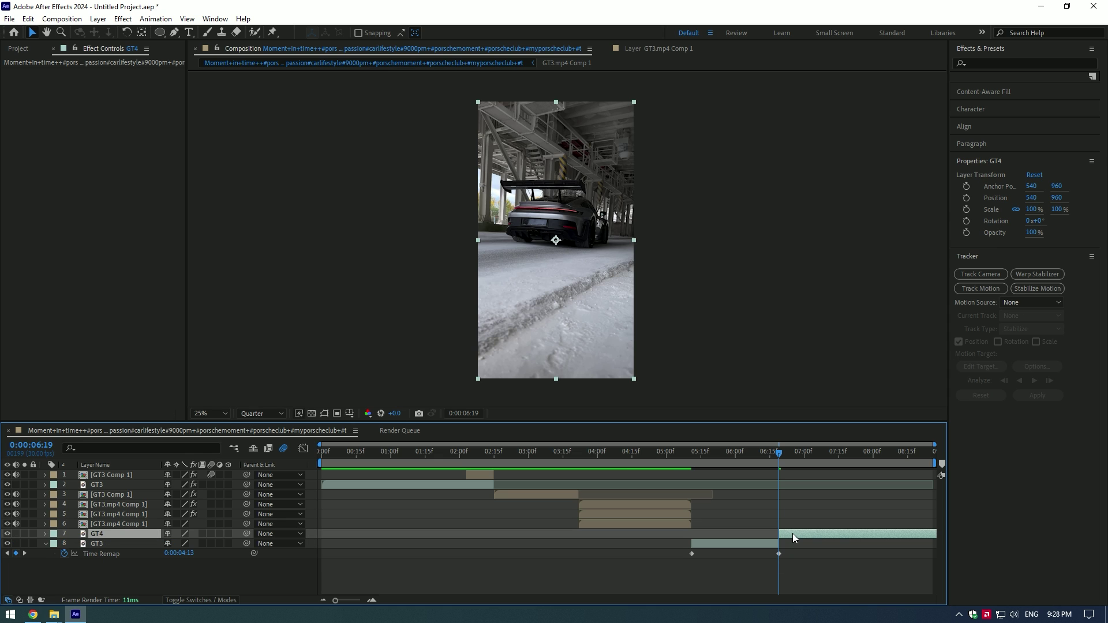
pyautogui.press('Delete')
# Apply Easy Ease to both Time Remap keyframes, shape the value graph into a fast-slow-fast curve, and preview it.
pyautogui.moveTo(797, 544); pyautogui.dragTo(681, 553)
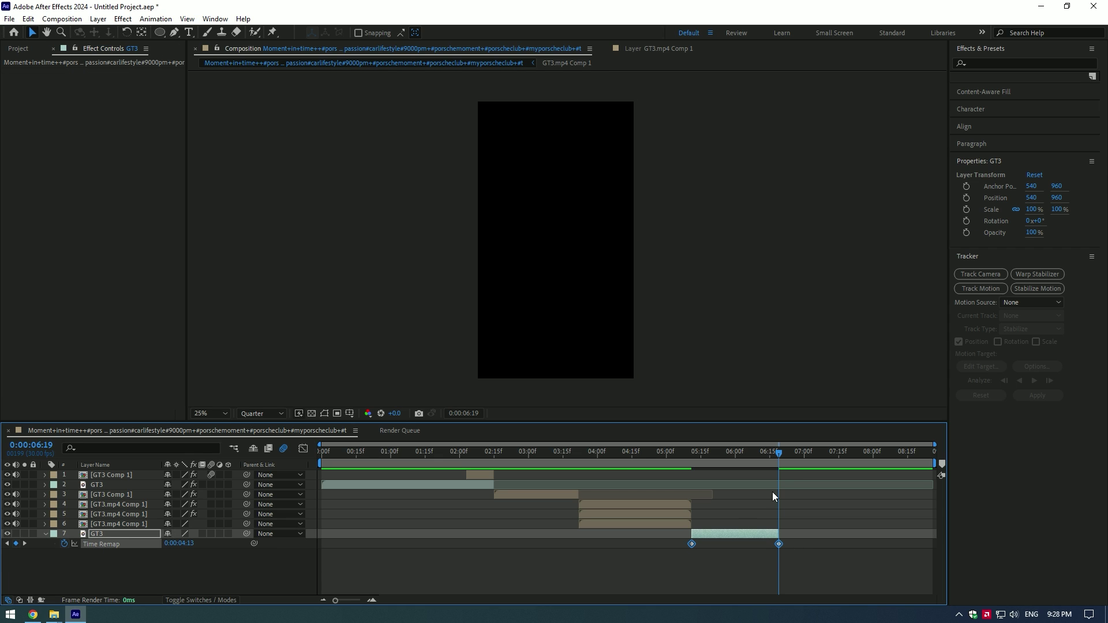
pyautogui.press('F9')
pyautogui.moveTo(779, 452); pyautogui.dragTo(731, 452)
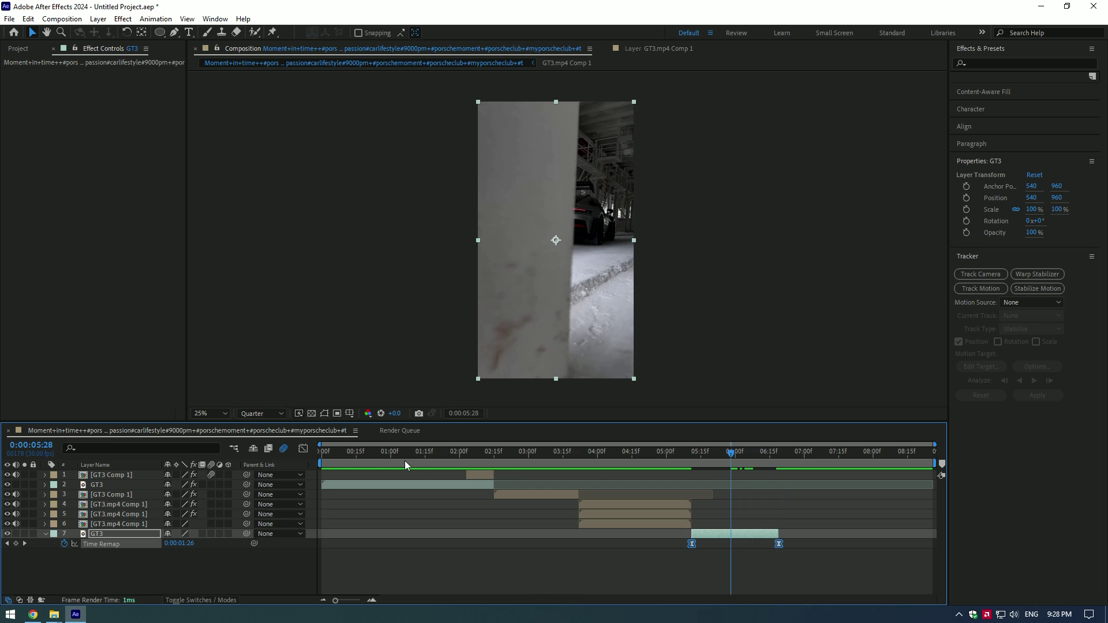
pyautogui.click(303, 450)
pyautogui.rightClick(603, 519)
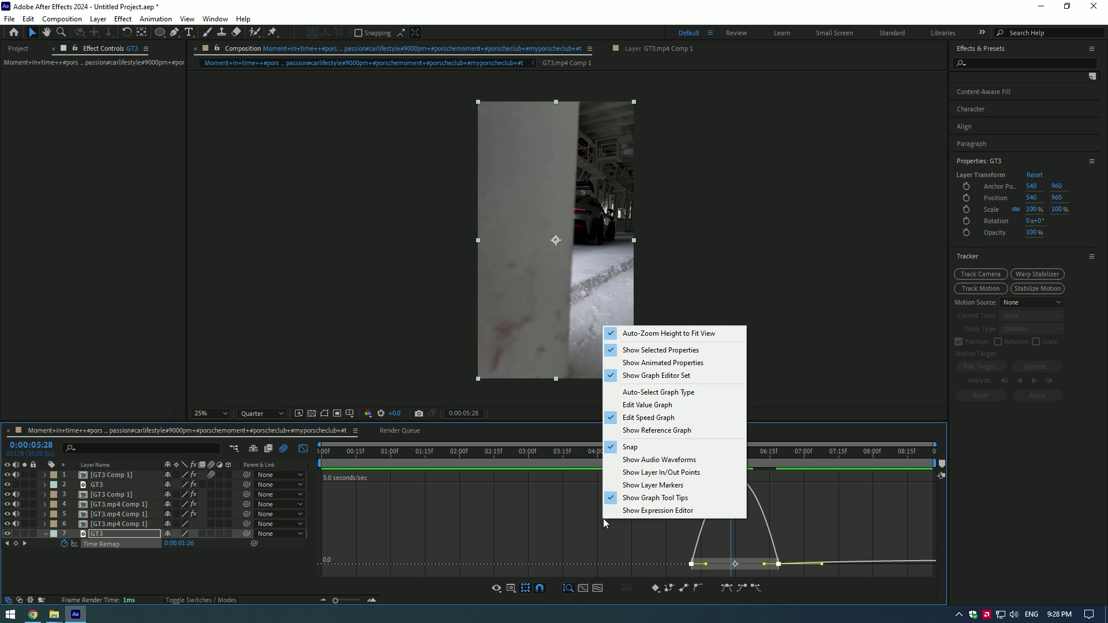
pyautogui.click(698, 411)
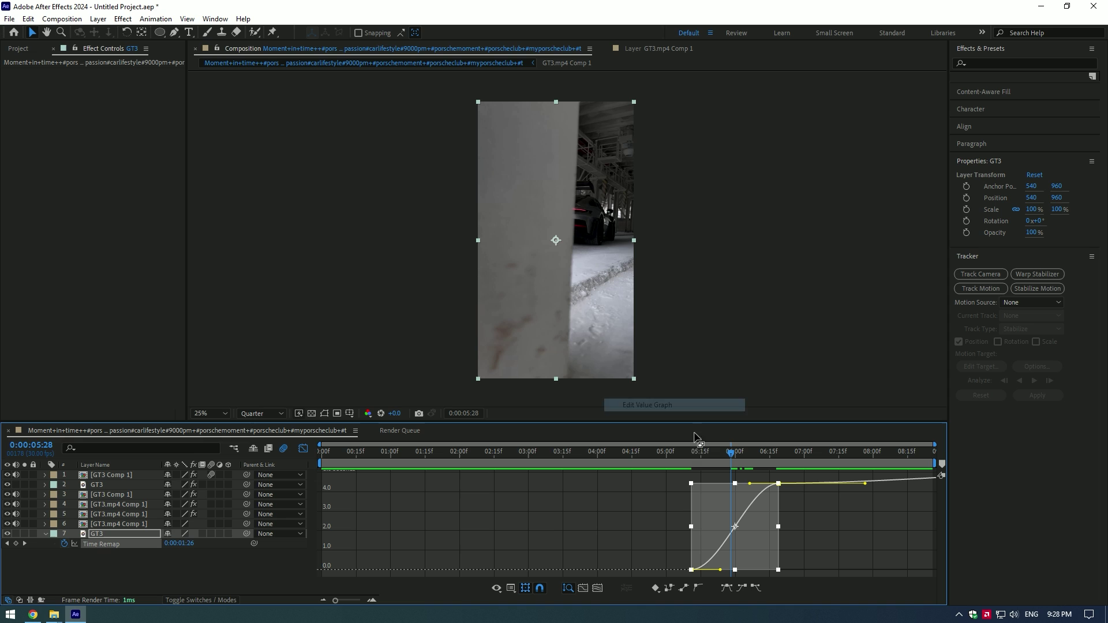
pyautogui.click(660, 560)
pyautogui.moveTo(662, 544); pyautogui.dragTo(762, 537)
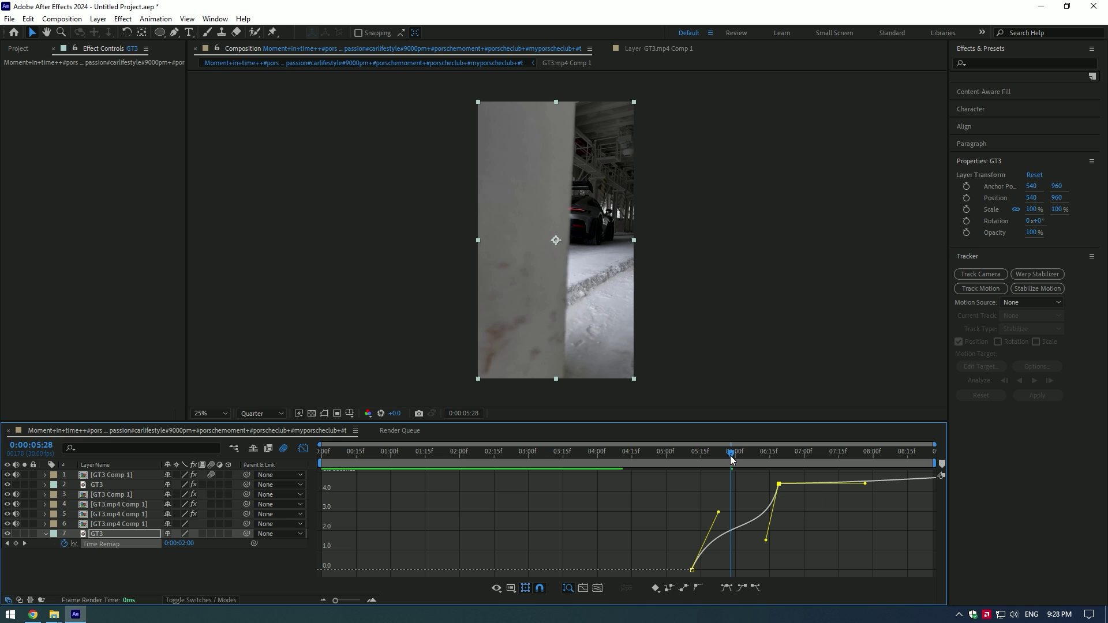
pyautogui.moveTo(731, 460); pyautogui.dragTo(694, 456)
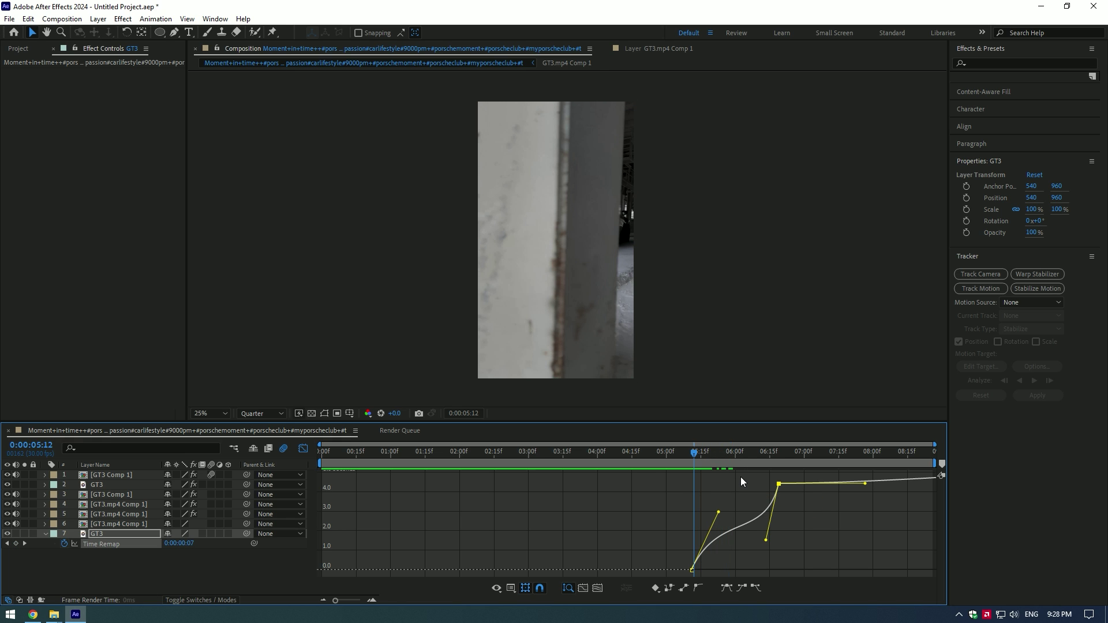
pyautogui.press('space')
pyautogui.press('space')
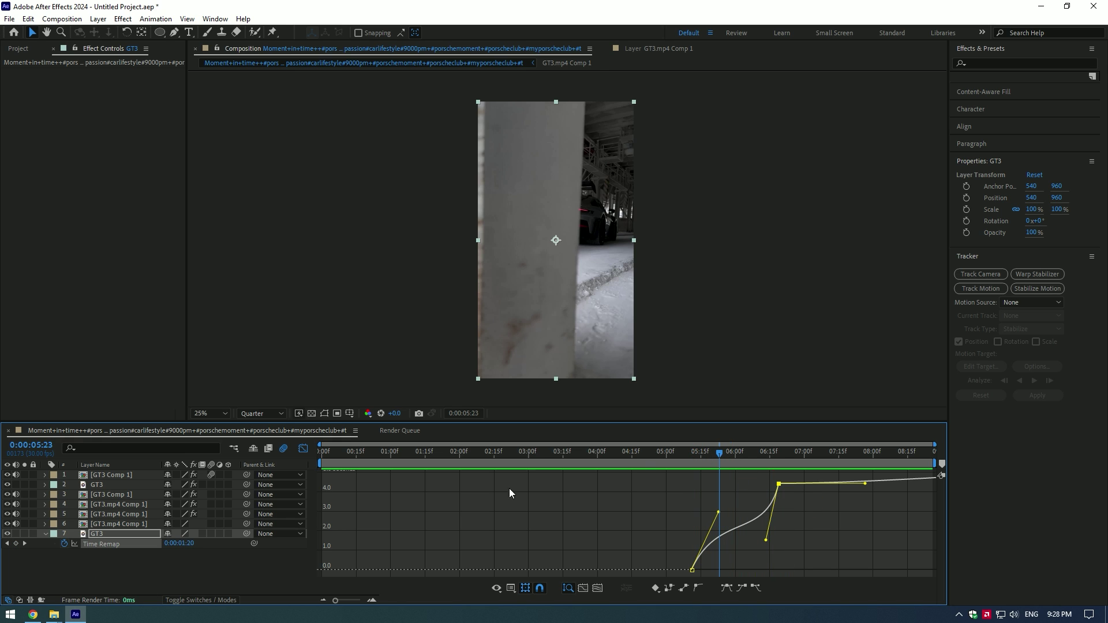
# Enable frame blending on the time-remapped GT3 layer and apply CC Force Motion Blur with Motion Blur Samples set to 15.
pyautogui.click(203, 534)
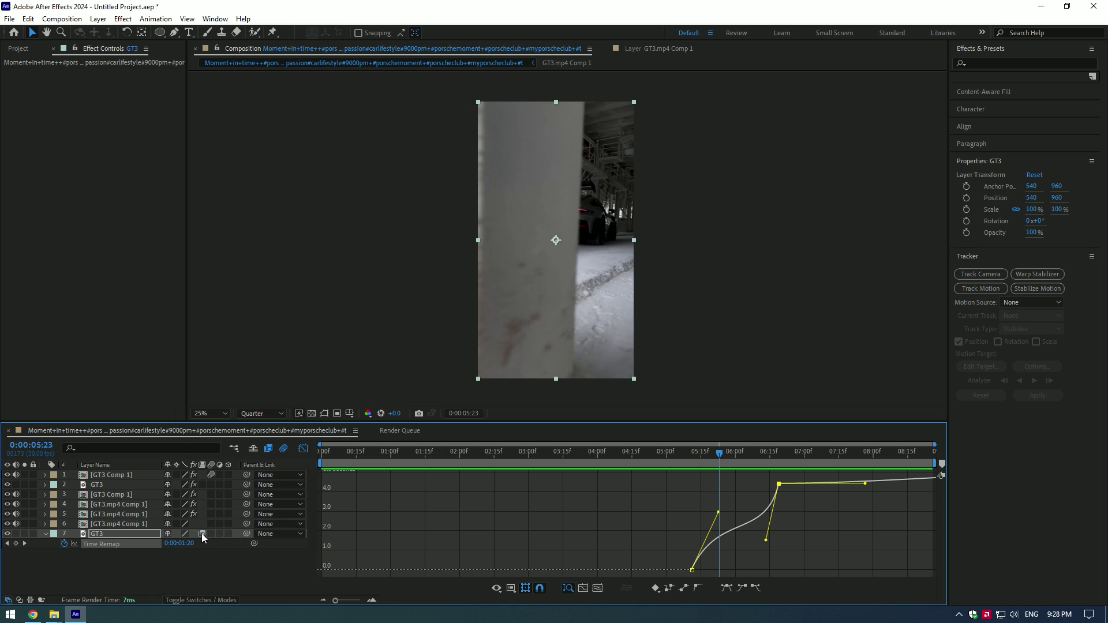
pyautogui.moveTo(717, 456); pyautogui.dragTo(688, 455)
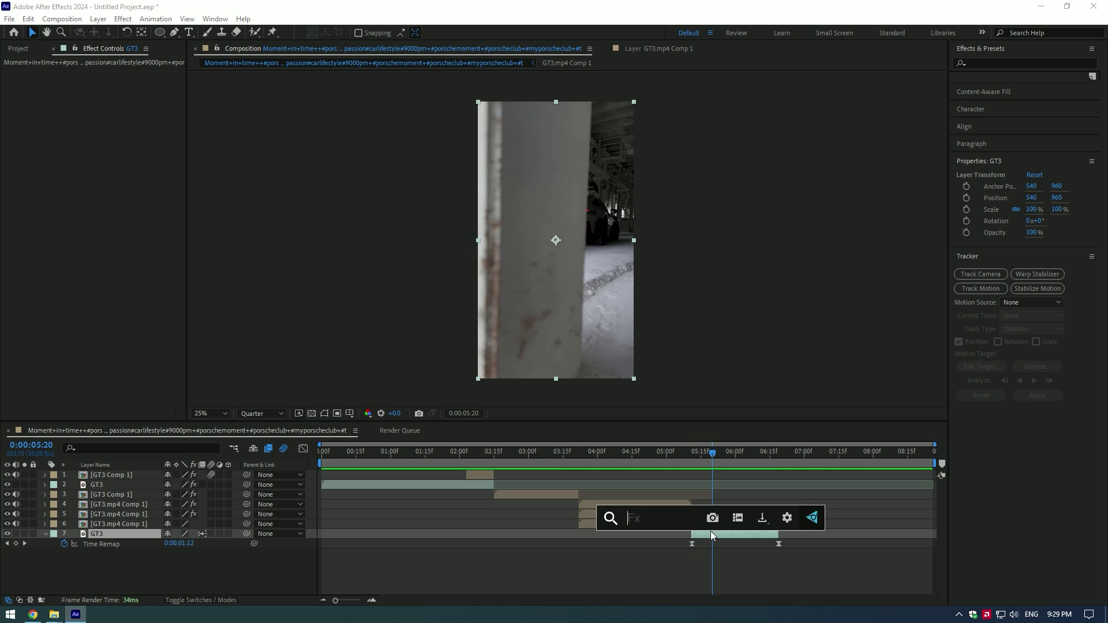
pyautogui.write('cc for')
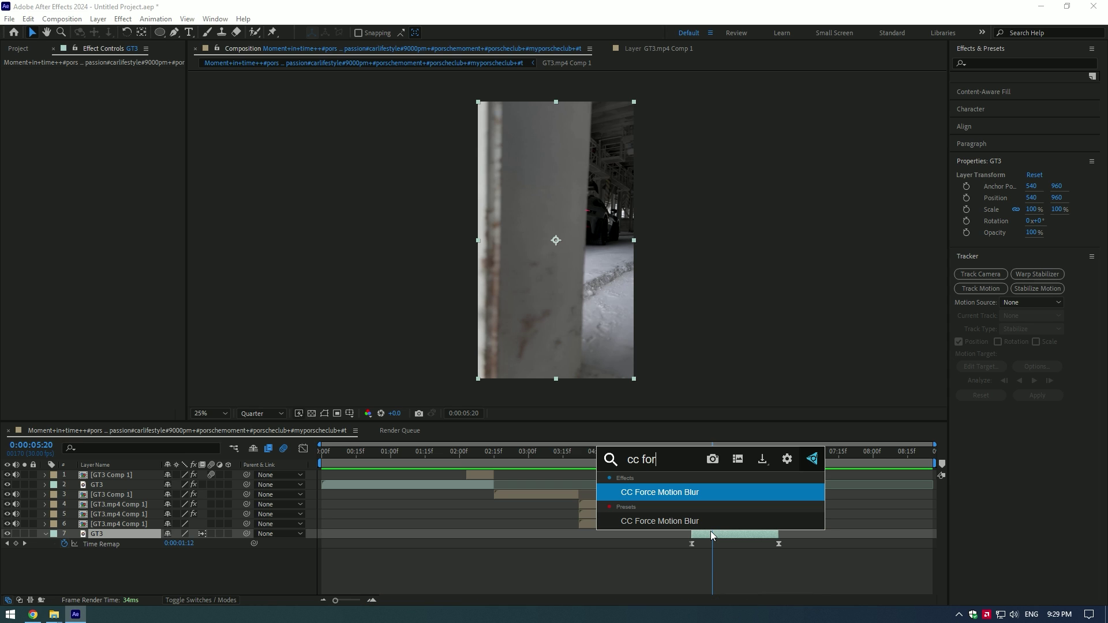
pyautogui.click(680, 492)
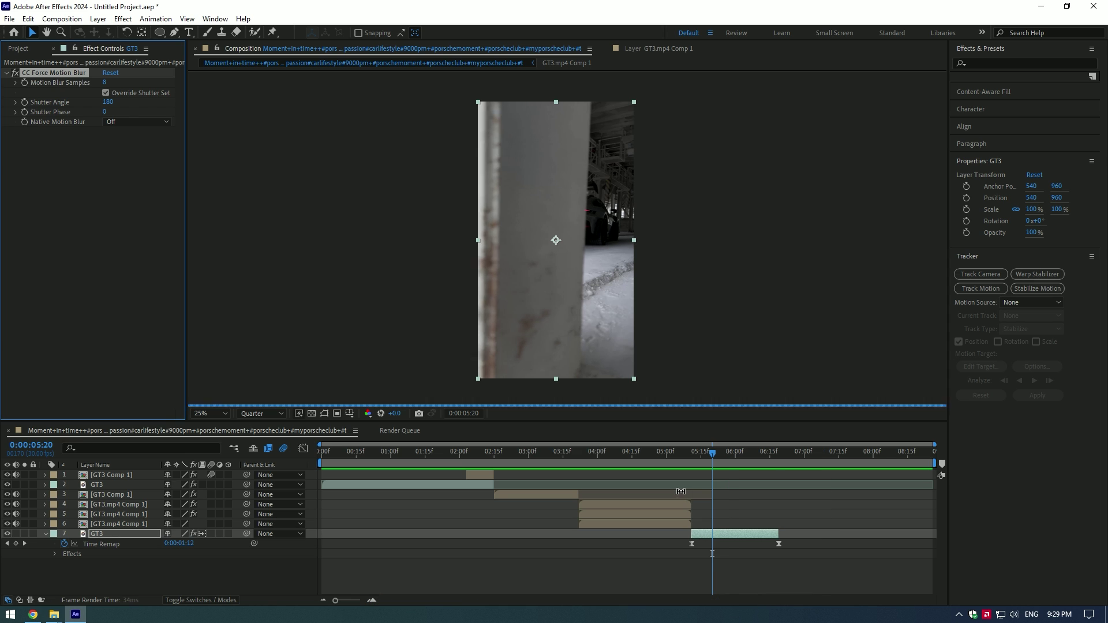
pyautogui.click(107, 83)
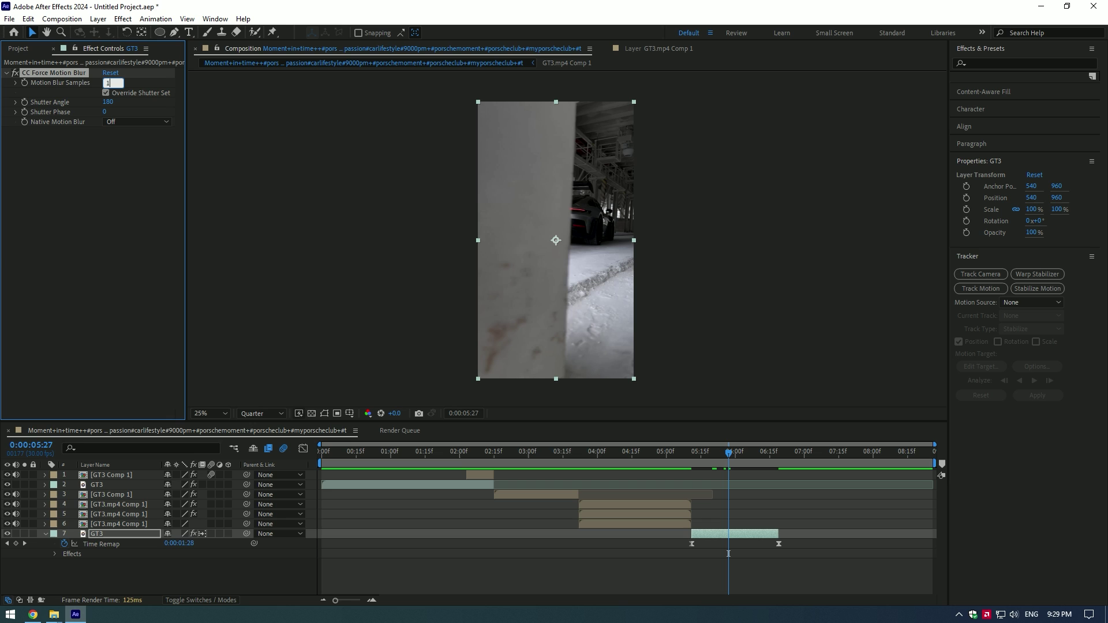
pyautogui.write('15')
pyautogui.click(692, 459)
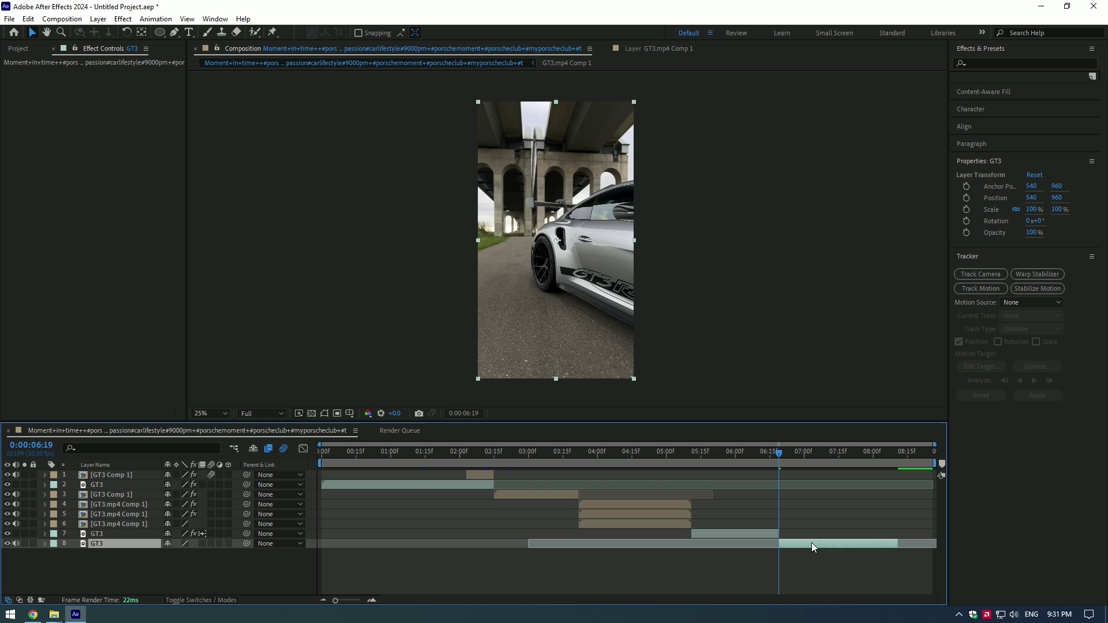
# Pre-compose the GT3 clip starting at 0:00:06:19 as GT3 Comp 2, moving all attributes into the new composition.
pyautogui.rightClick(814, 544)
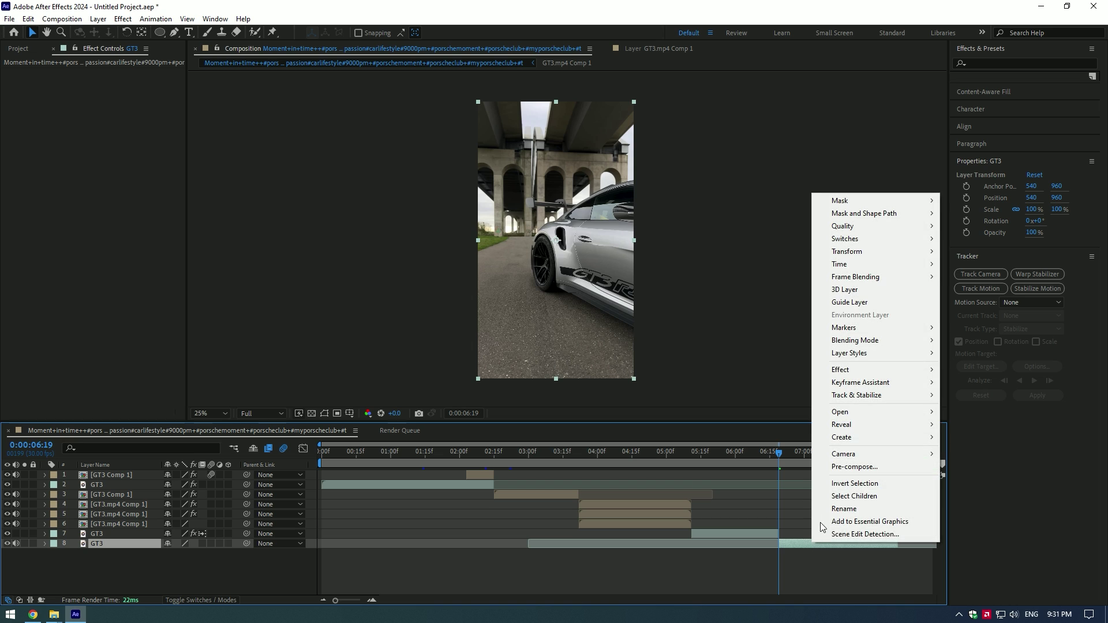
pyautogui.click(843, 467)
pyautogui.click(581, 382)
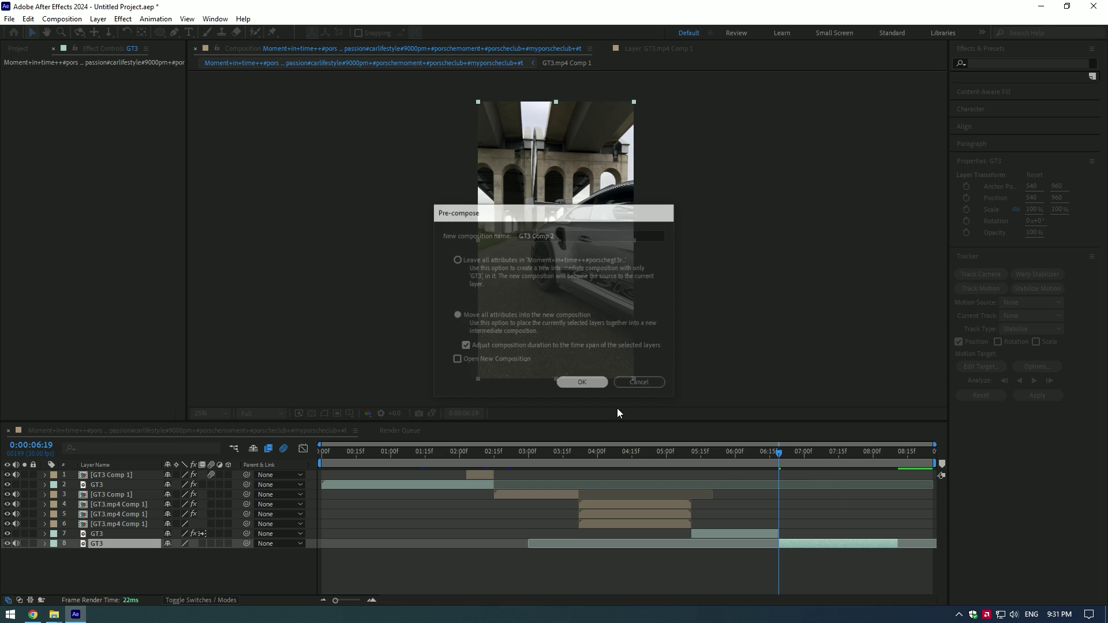
# Duplicate GT3 Comp 2, rotoscope the car on the upper copy with the Roto Brush, and freeze the matte.
pyautogui.hotkey('ctrl', 'd')
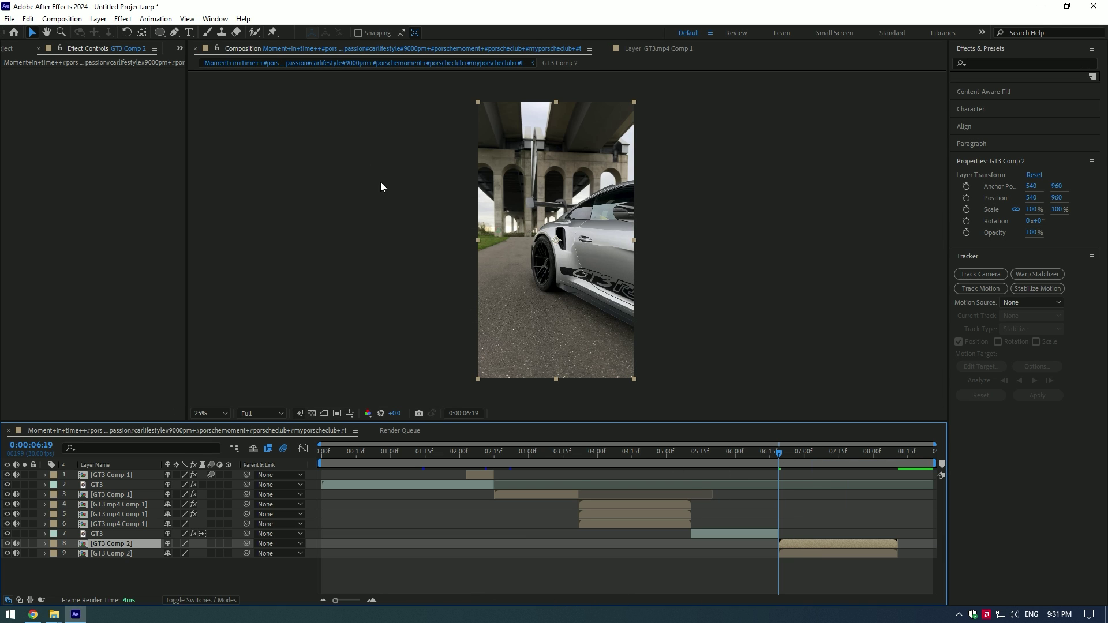
pyautogui.click(253, 34)
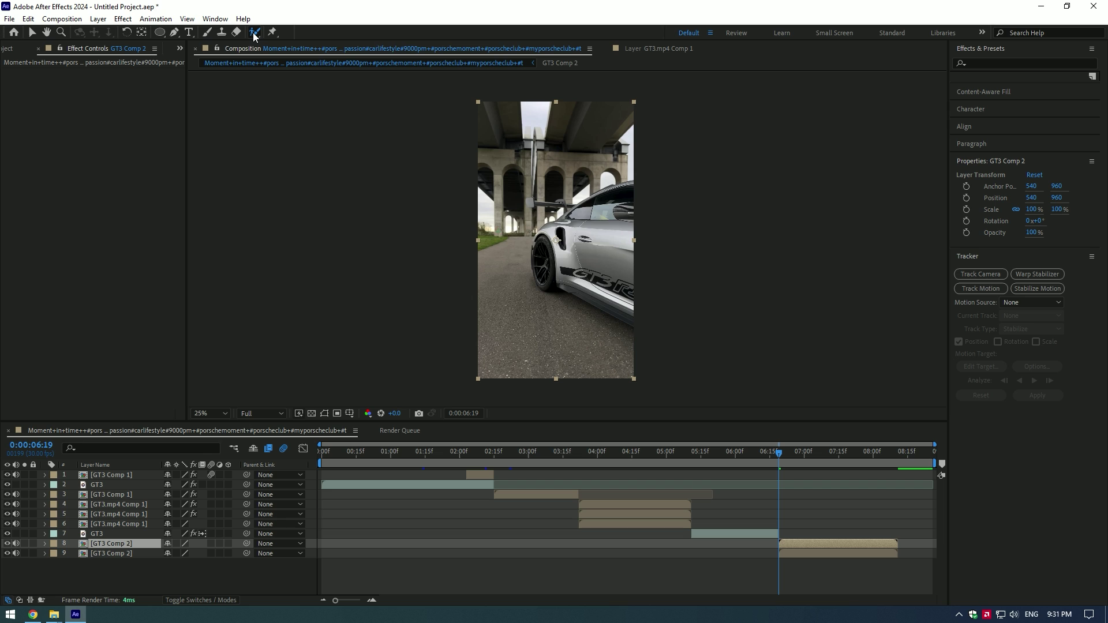
pyautogui.doubleClick(803, 543)
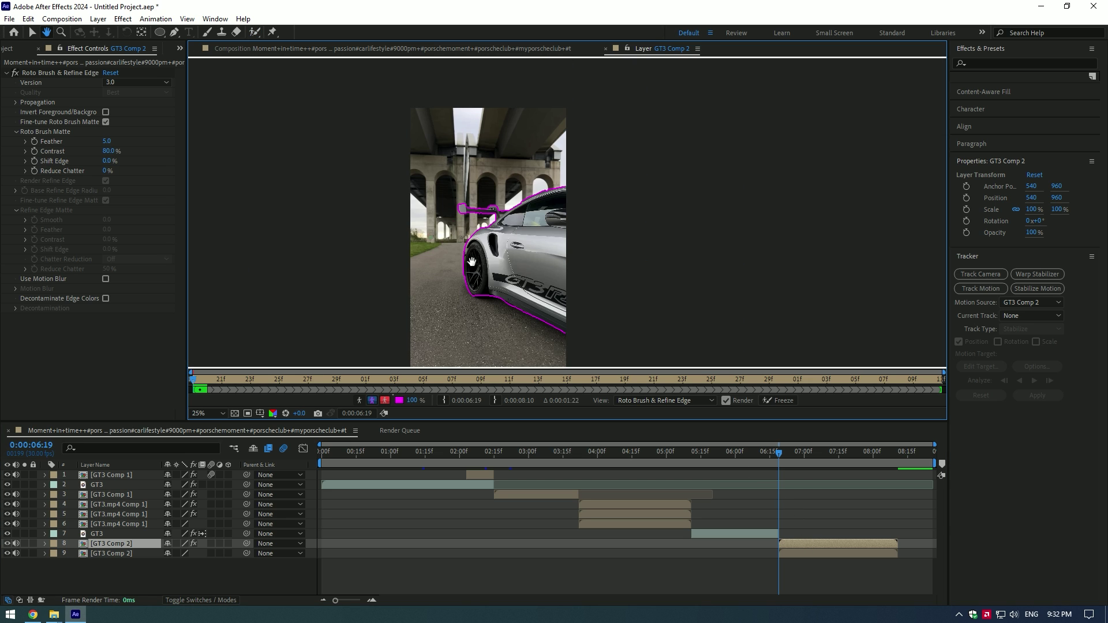
pyautogui.click(774, 400)
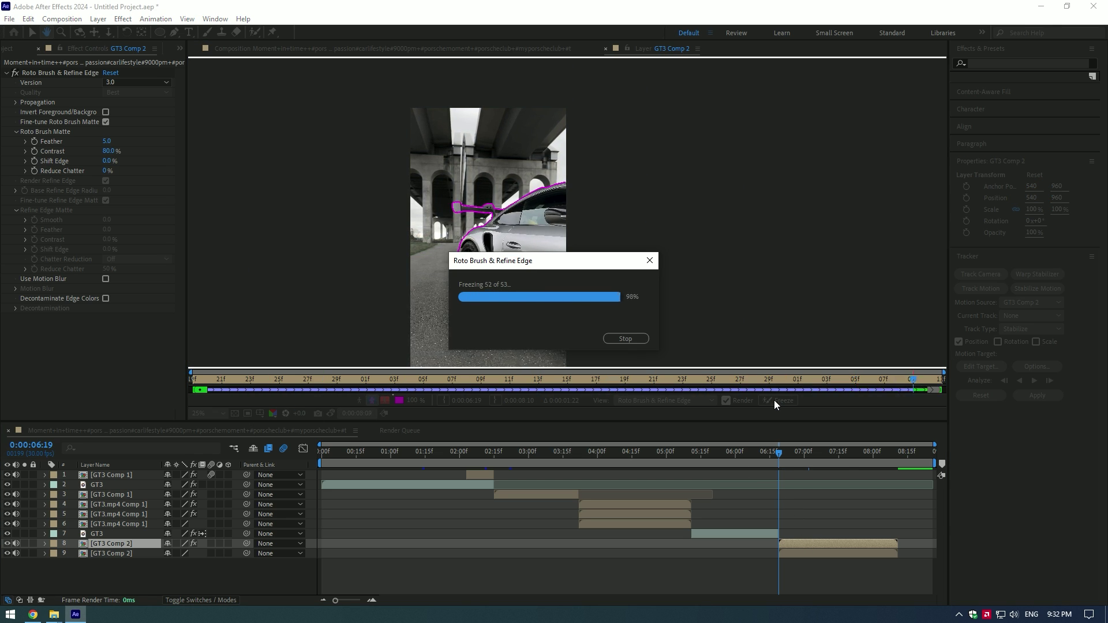
# Duplicate the rotoscoped GT3 Comp 2 layer and apply Turbulent Displace to the lower rotoscoped copy at 0:00:06:19.
pyautogui.hotkey('ctrl', 'd')
pyautogui.click(807, 455)
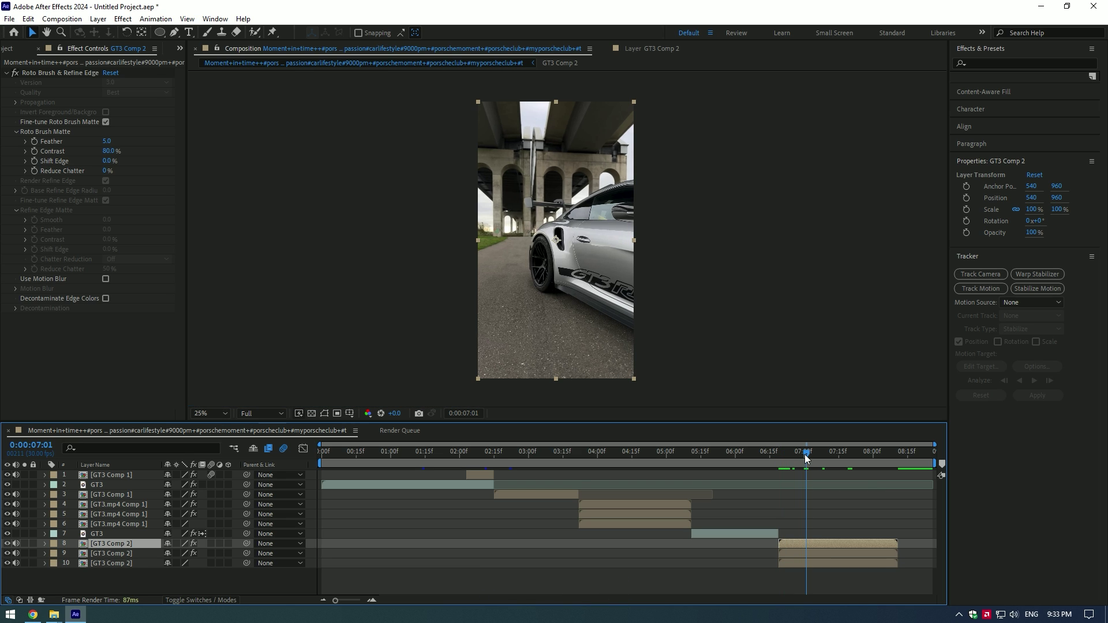
pyautogui.click(807, 554)
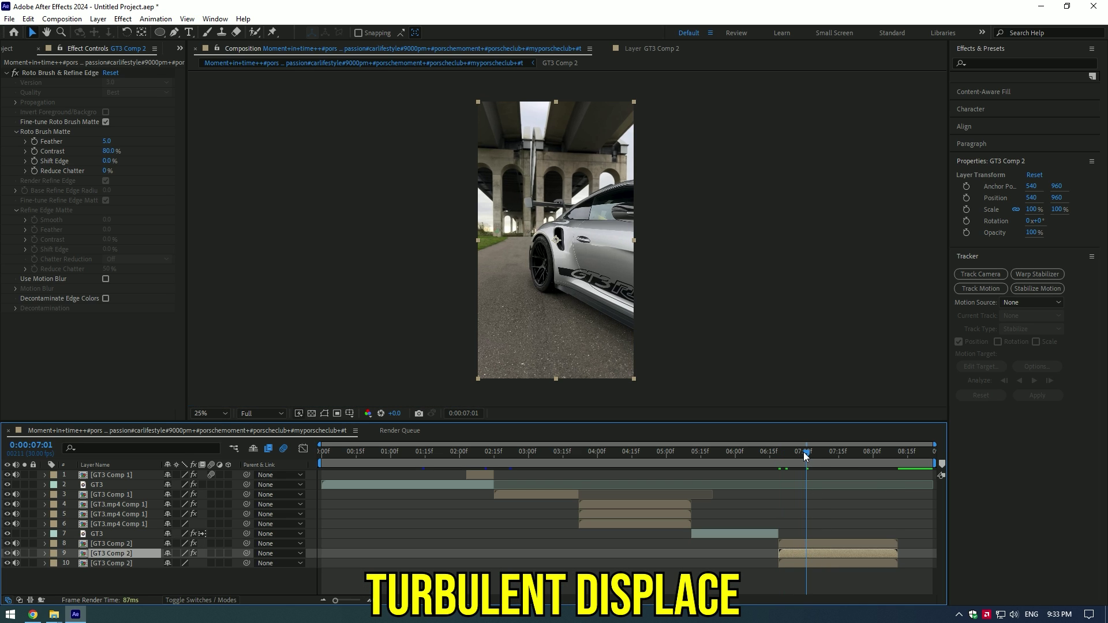
pyautogui.click(783, 452)
pyautogui.hotkey('ctrl', 'space')
pyautogui.write('turbu')
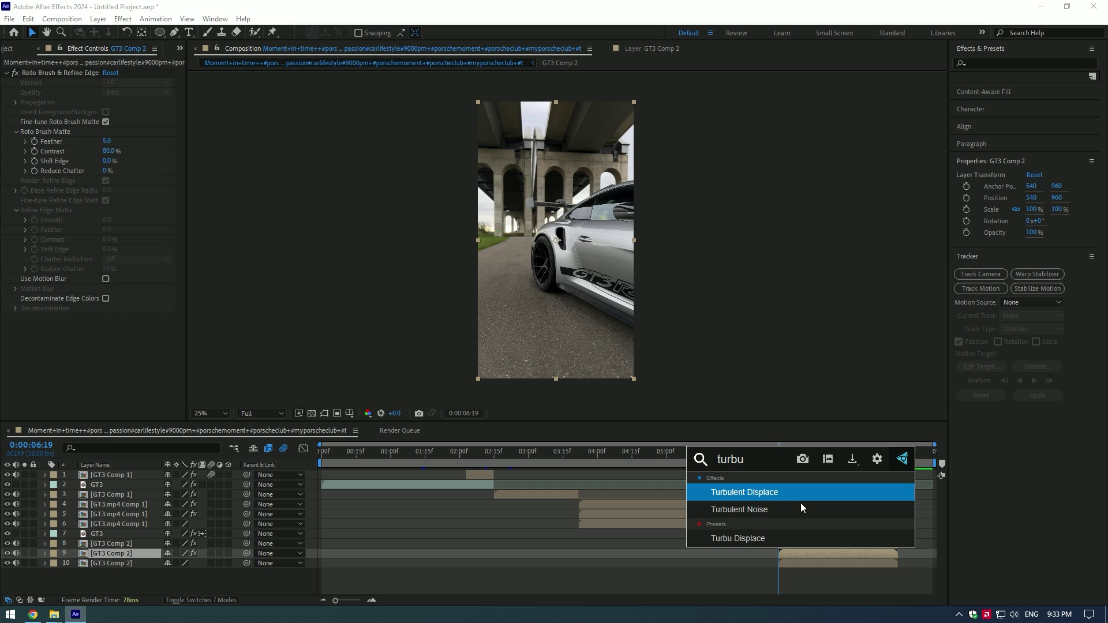
pyautogui.click(761, 493)
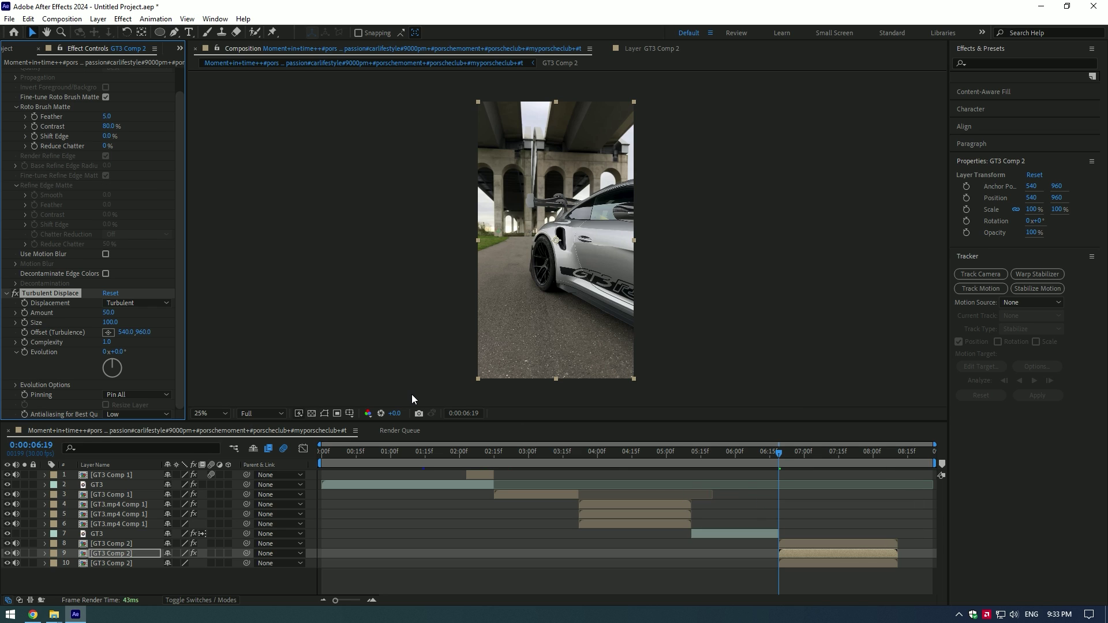
# Set Turbulent Displace to Turbulent Smoother displacement, with Amount 130, Size 2 and Complexity 7.
pyautogui.click(147, 303)
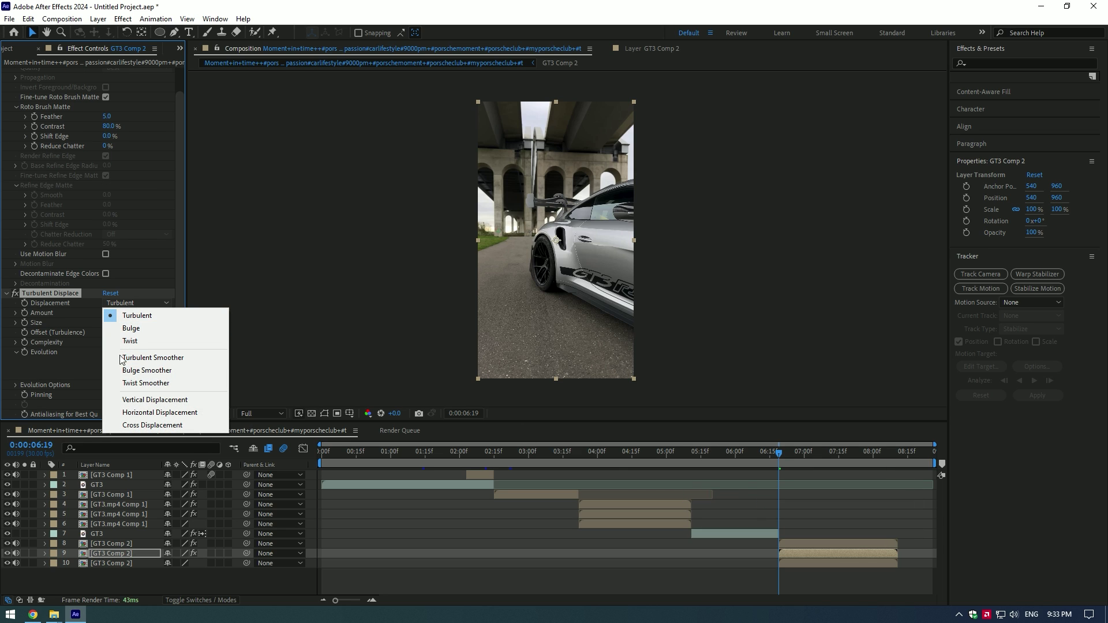
pyautogui.click(176, 358)
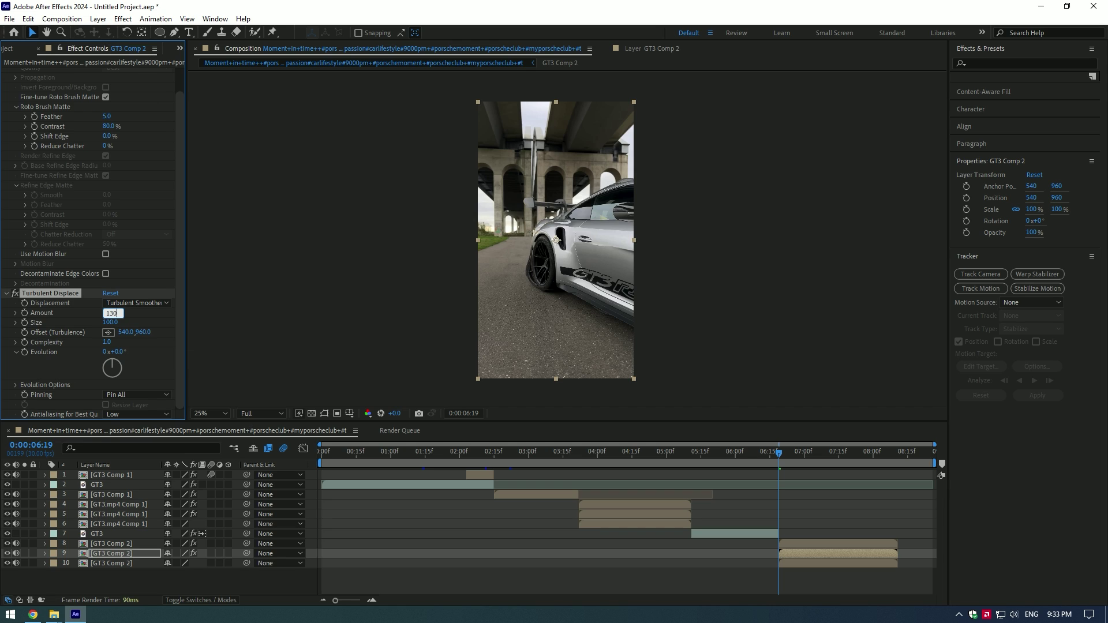
pyautogui.click(110, 323)
pyautogui.write('2')
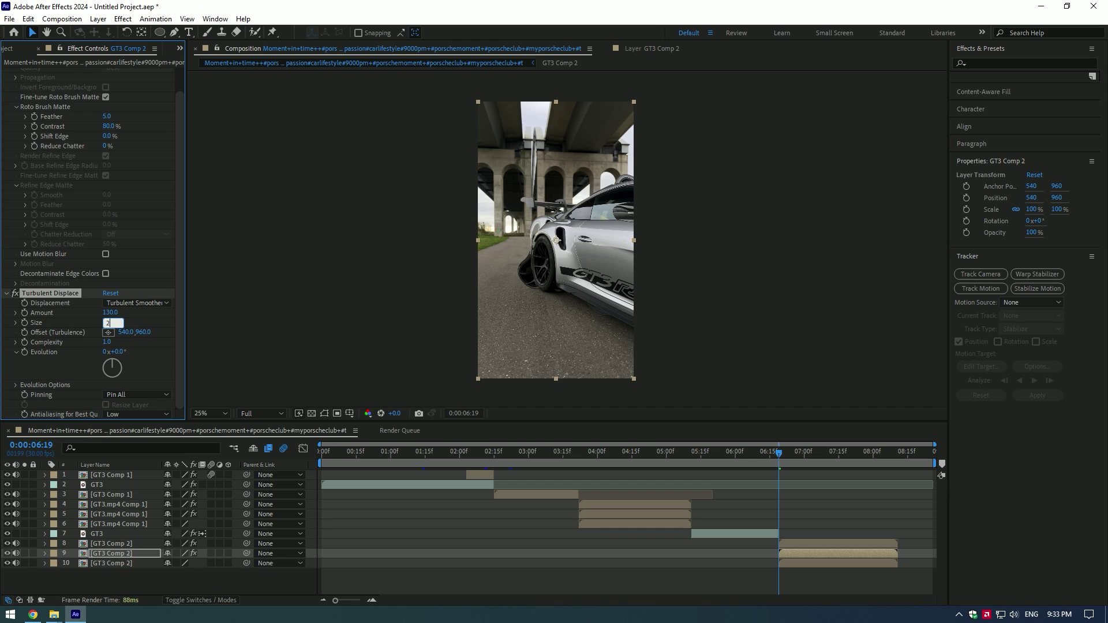
pyautogui.click(108, 343)
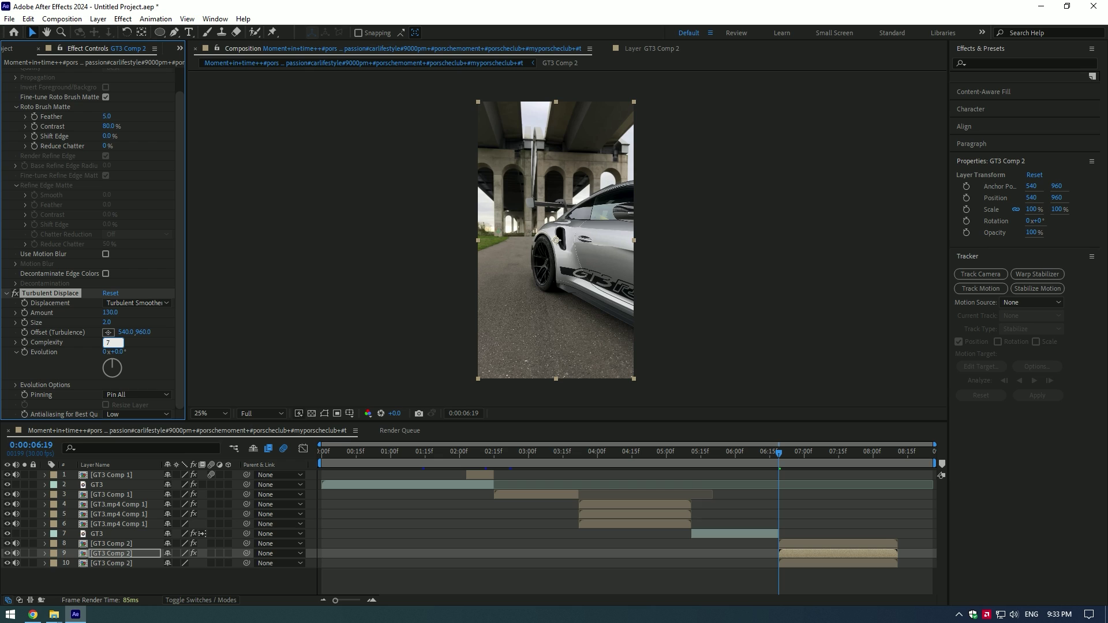
pyautogui.press('Return')
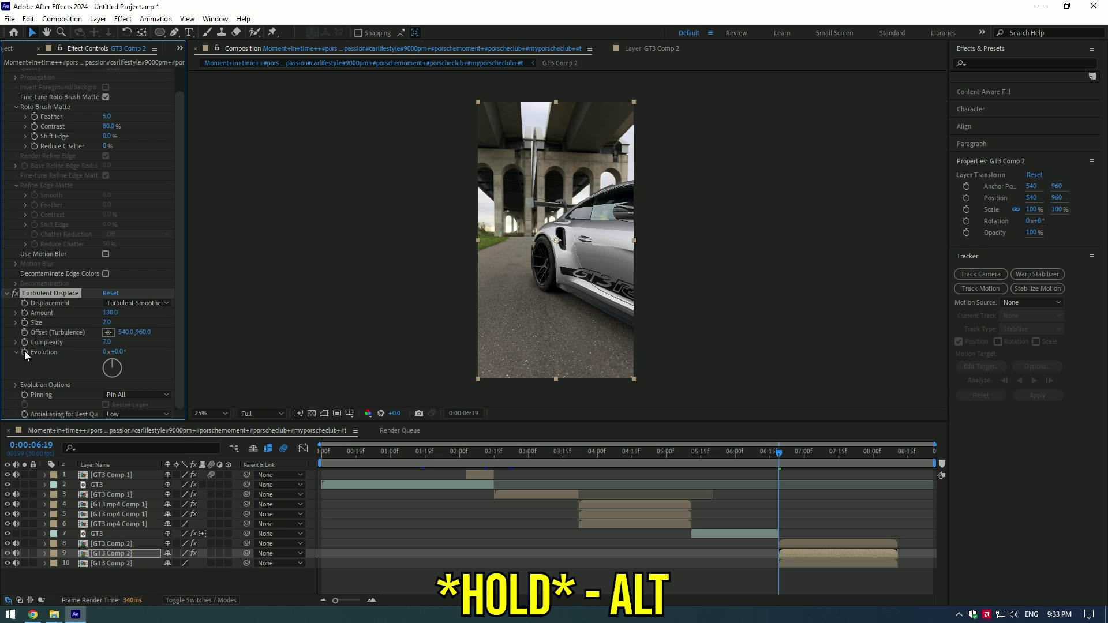
# Add the expression time*250 to Turbulent Displace's Evolution and scrub through the clip to check the motion.
pyautogui.keyDown('alt'); pyautogui.click(24, 352); pyautogui.keyUp('alt')
pyautogui.write('ti')
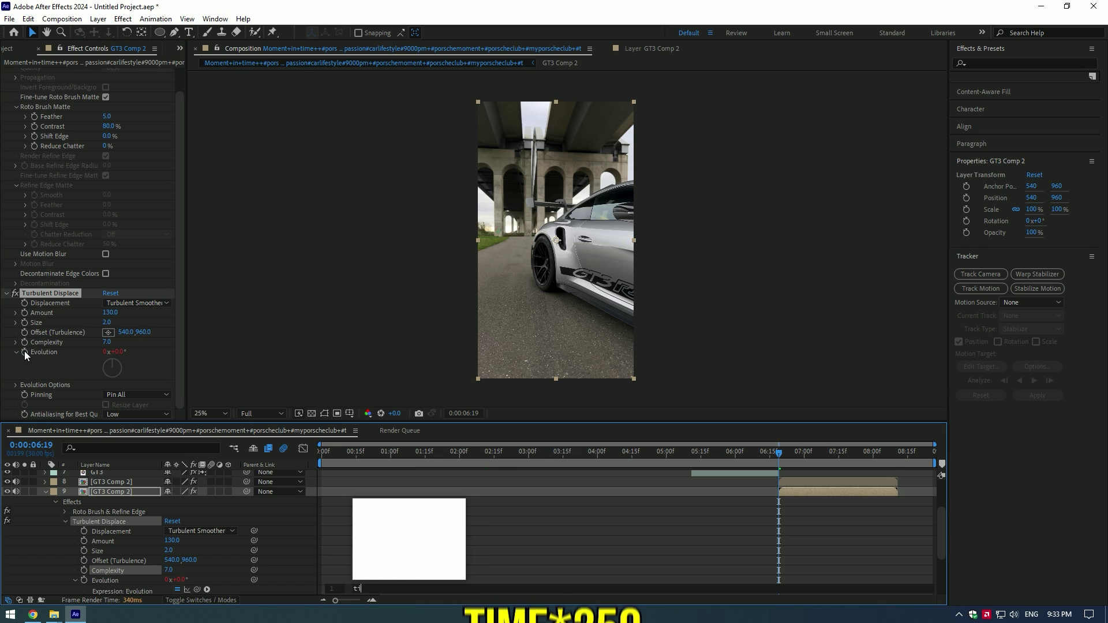
pyautogui.write('me*')
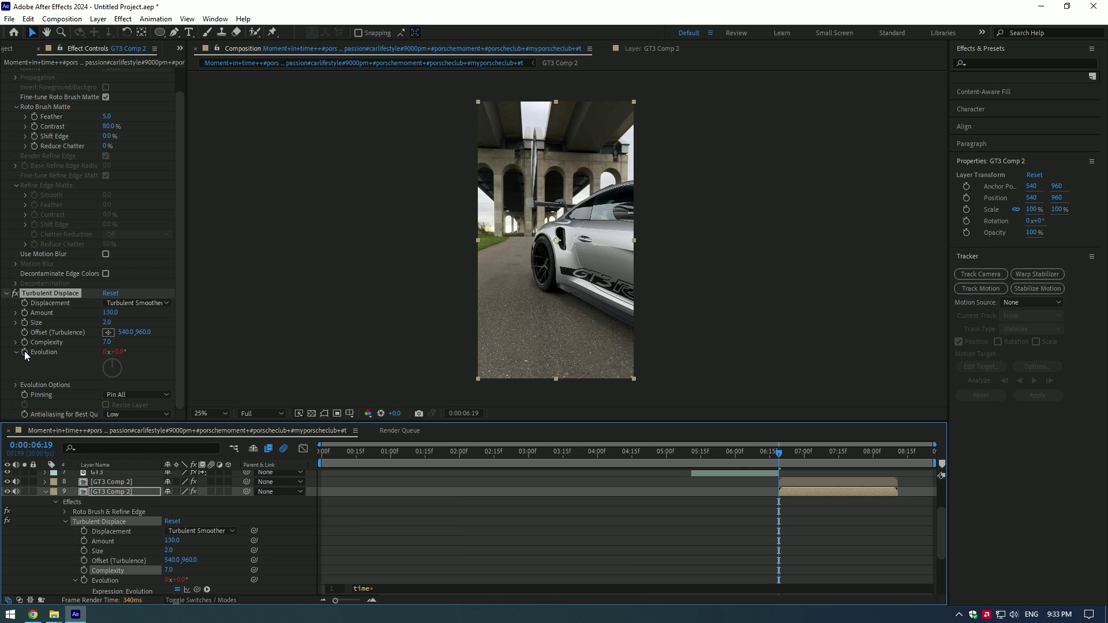
pyautogui.write('250')
pyautogui.moveTo(791, 453); pyautogui.dragTo(802, 454)
# Keyframe the displaced layer's Position at 0:00:06:19 and set its Y position to 801 at 0:00:07:22.
pyautogui.press('p')
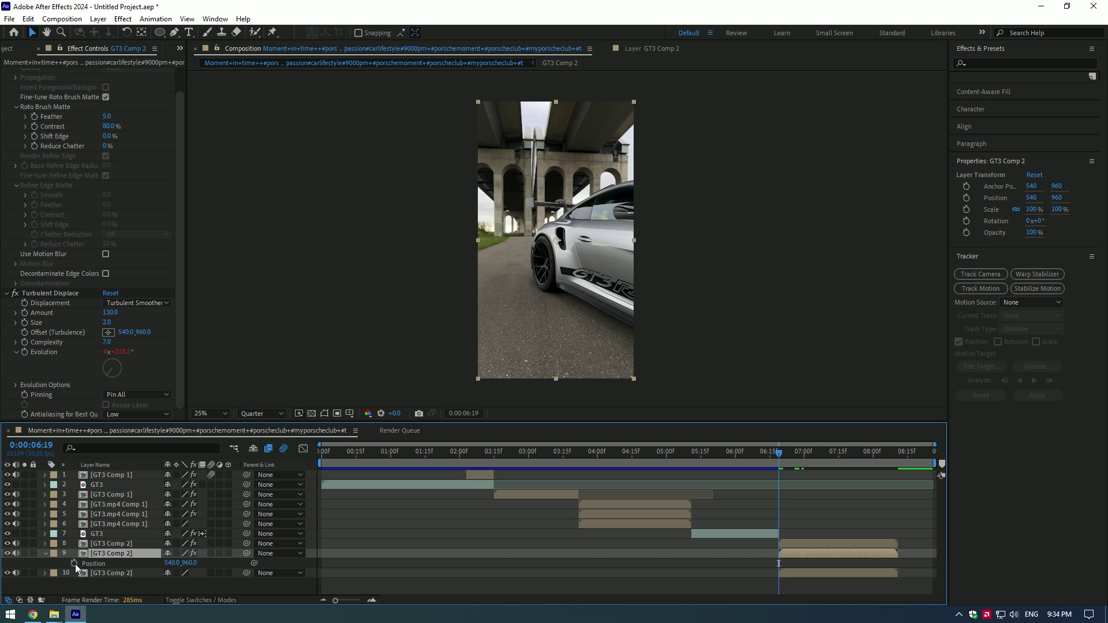
pyautogui.moveTo(798, 459); pyautogui.dragTo(853, 452)
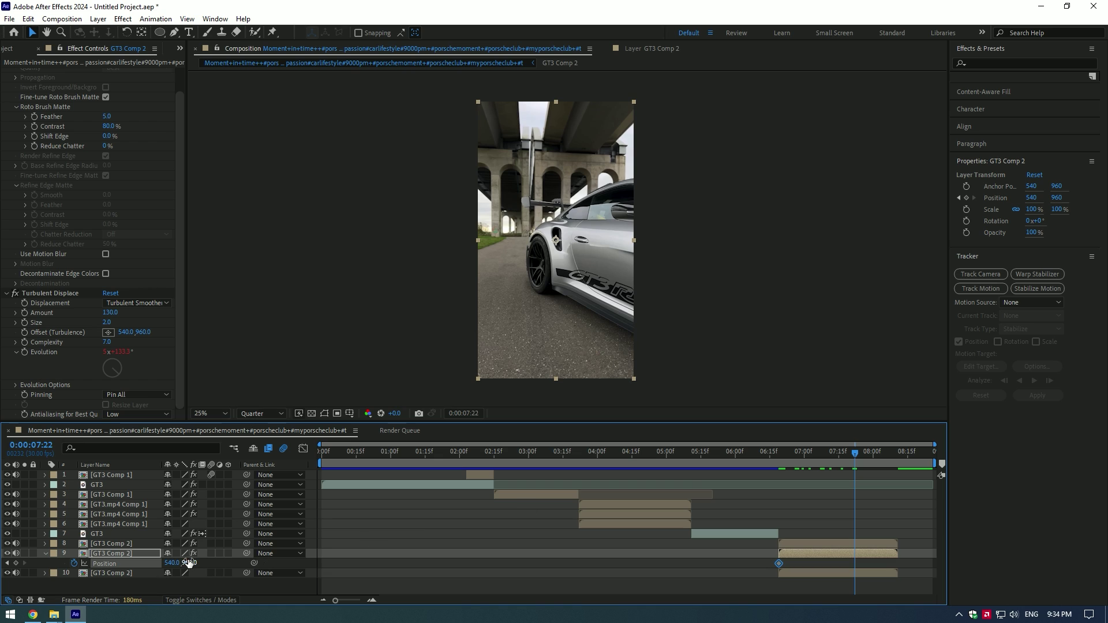
pyautogui.moveTo(175, 564); pyautogui.dragTo(105, 571)
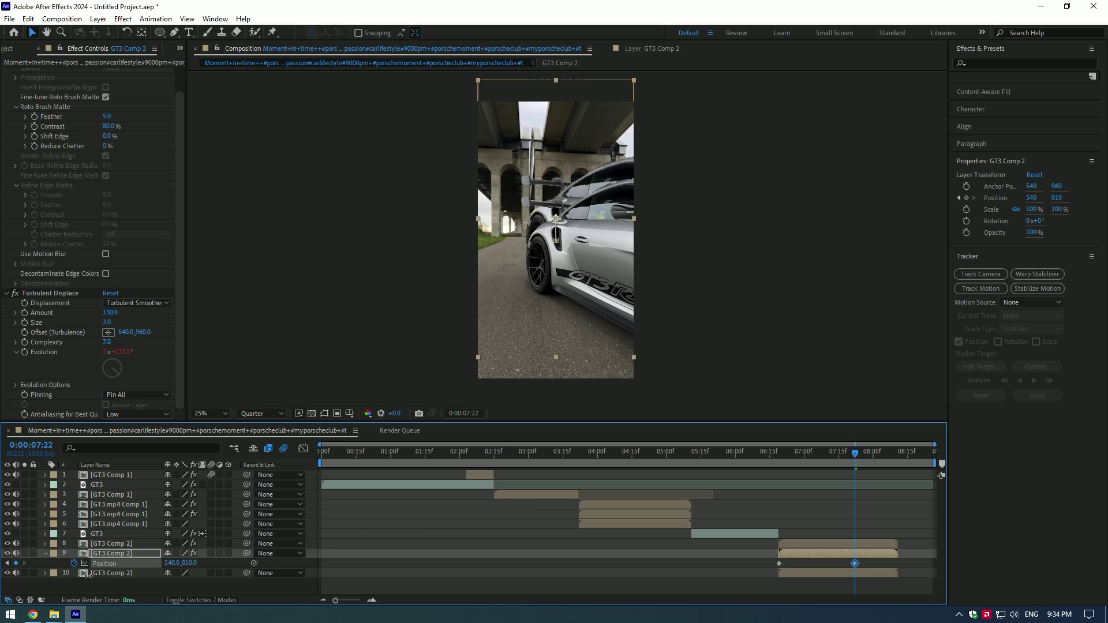
# Set the Turbulent Displace Size to 10, checking the car outline at 0:00:07:14.
pyautogui.click(838, 467)
pyautogui.click(107, 323)
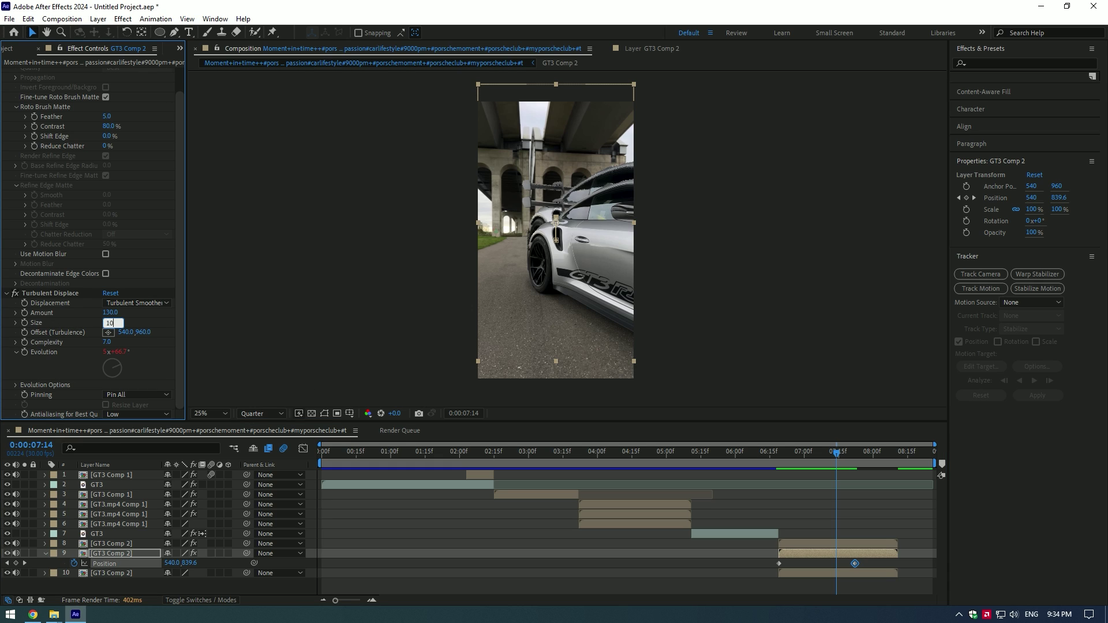
pyautogui.press('Return')
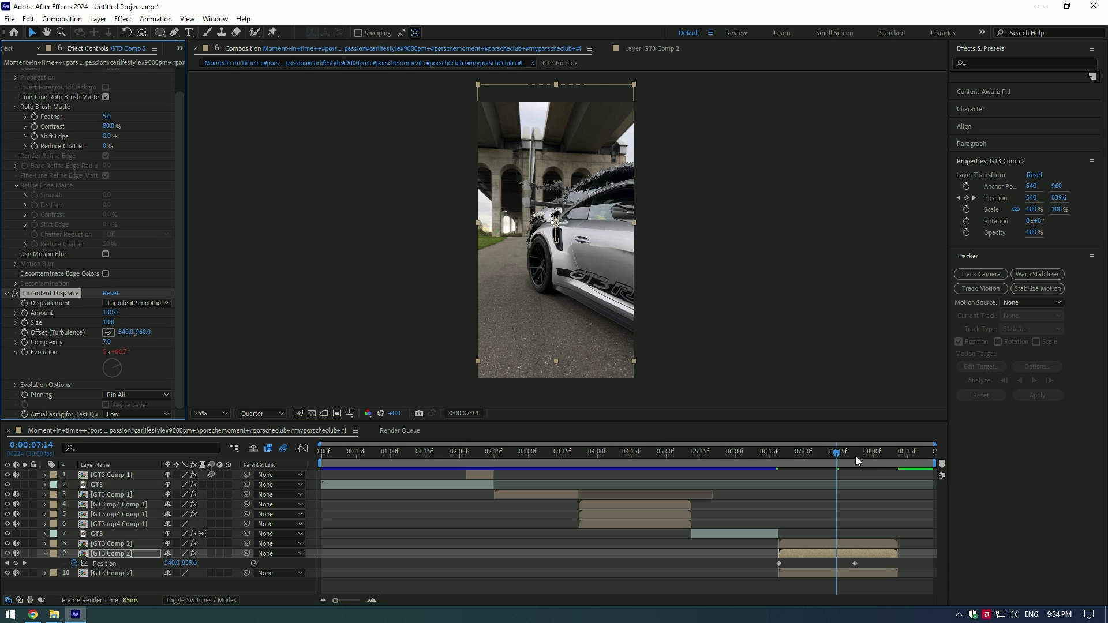
# Move the raised Position keyframe to about 0:00:07:06, hold Y at 801 at 0:00:07:28, return it to 960 at 0:00:08:11, and preview.
pyautogui.moveTo(855, 457)
pyautogui.mouseDown()
pyautogui.moveTo(780, 461)
pyautogui.moveTo(869, 462)
pyautogui.mouseUp()
pyautogui.moveTo(855, 563); pyautogui.dragTo(818, 564)
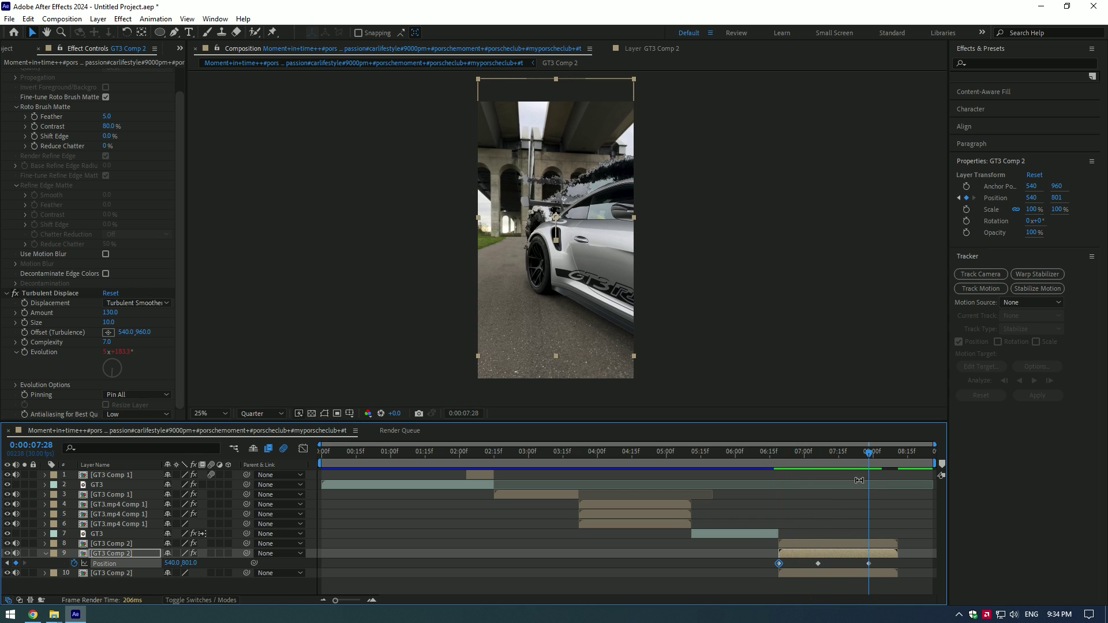
pyautogui.click(897, 455)
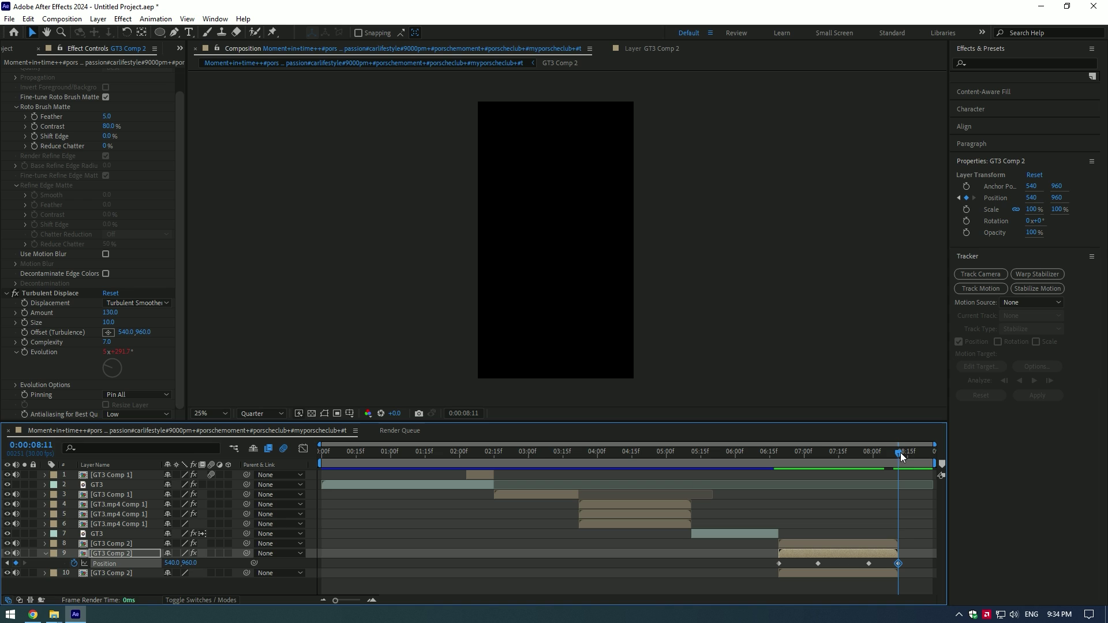
pyautogui.moveTo(901, 453); pyautogui.dragTo(777, 462)
pyautogui.press('space')
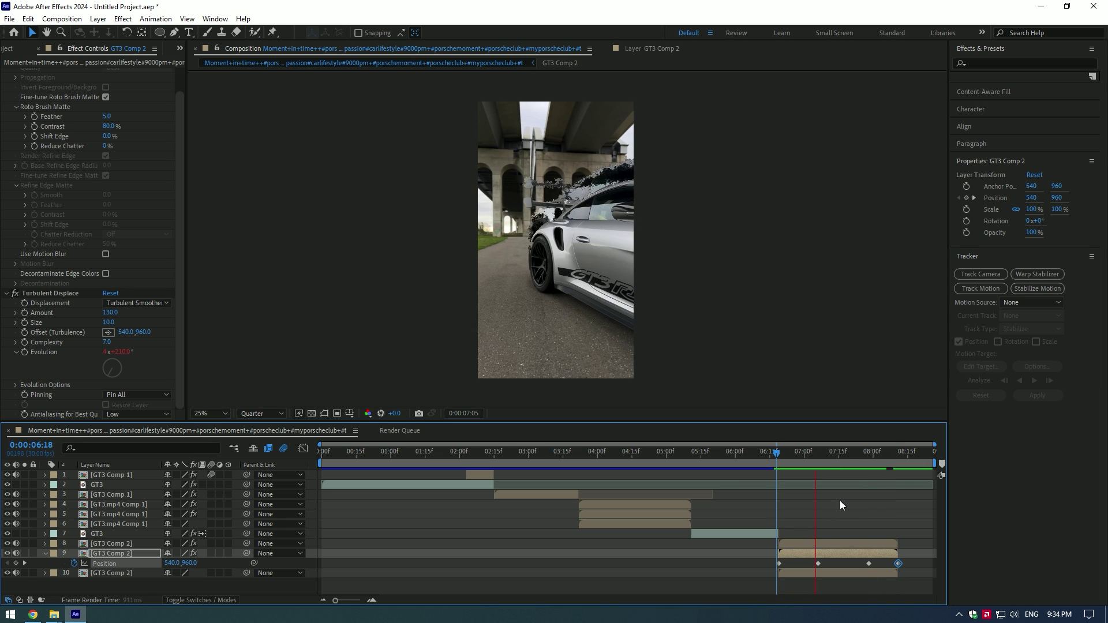
pyautogui.press('space')
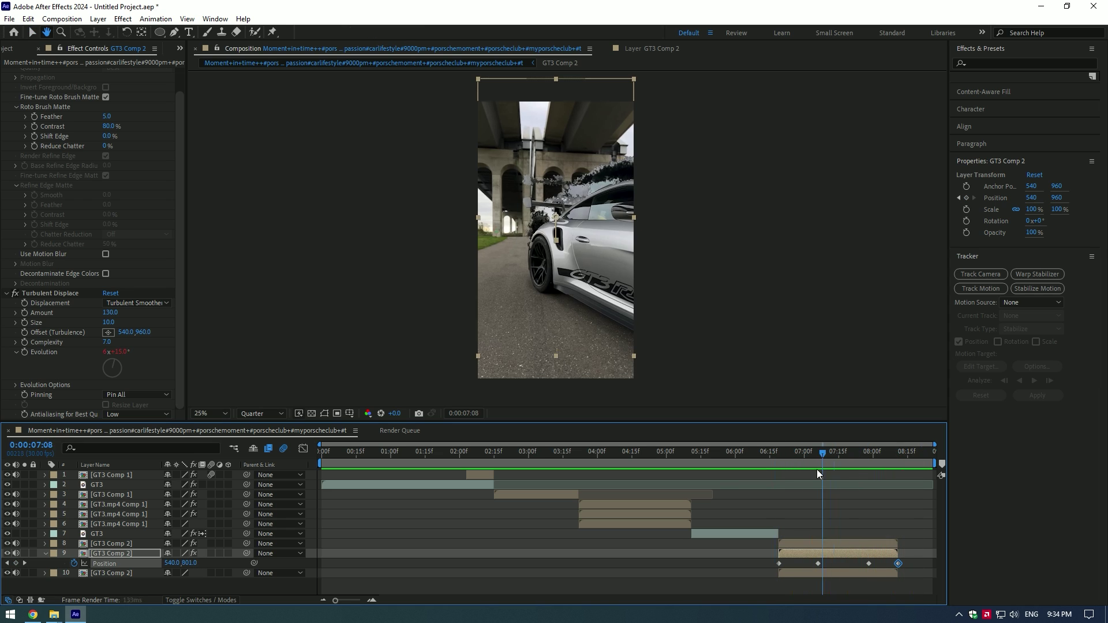
# Apply Easy Ease to all four Position keyframes and show their speed graph in the Graph Editor.
pyautogui.moveTo(907, 569); pyautogui.dragTo(771, 566)
pyautogui.press('F9')
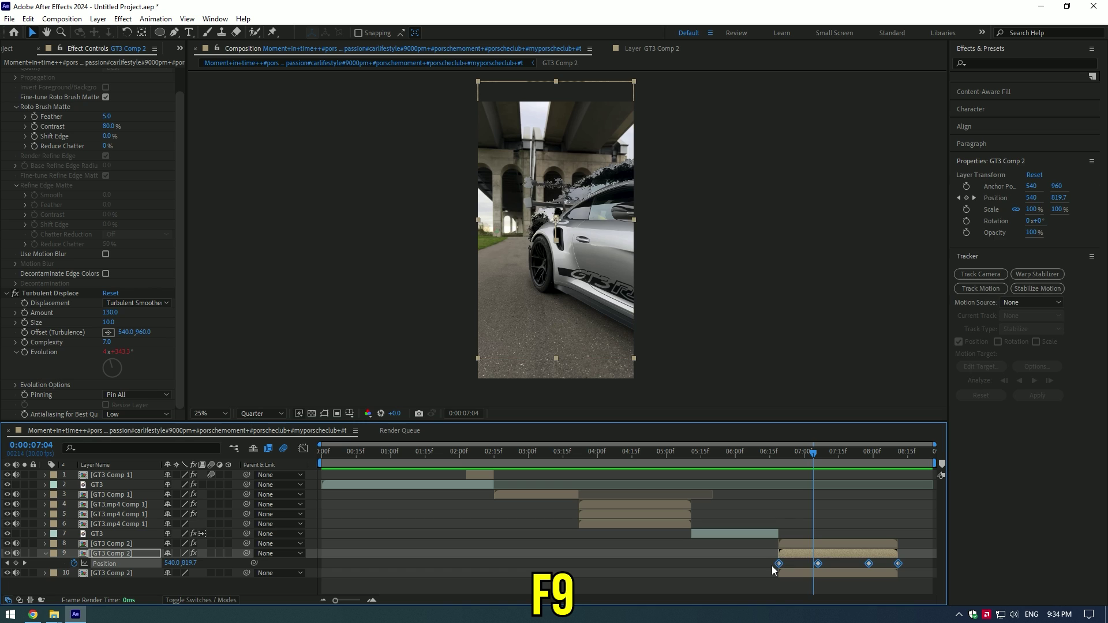
pyautogui.press('space')
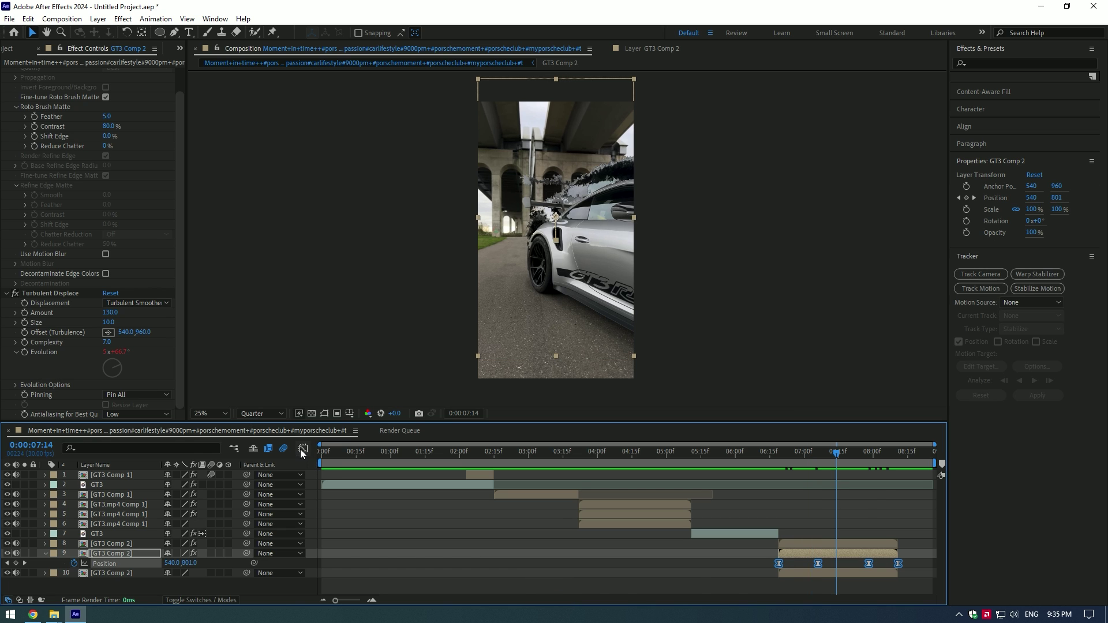
pyautogui.click(302, 451)
pyautogui.rightClick(590, 514)
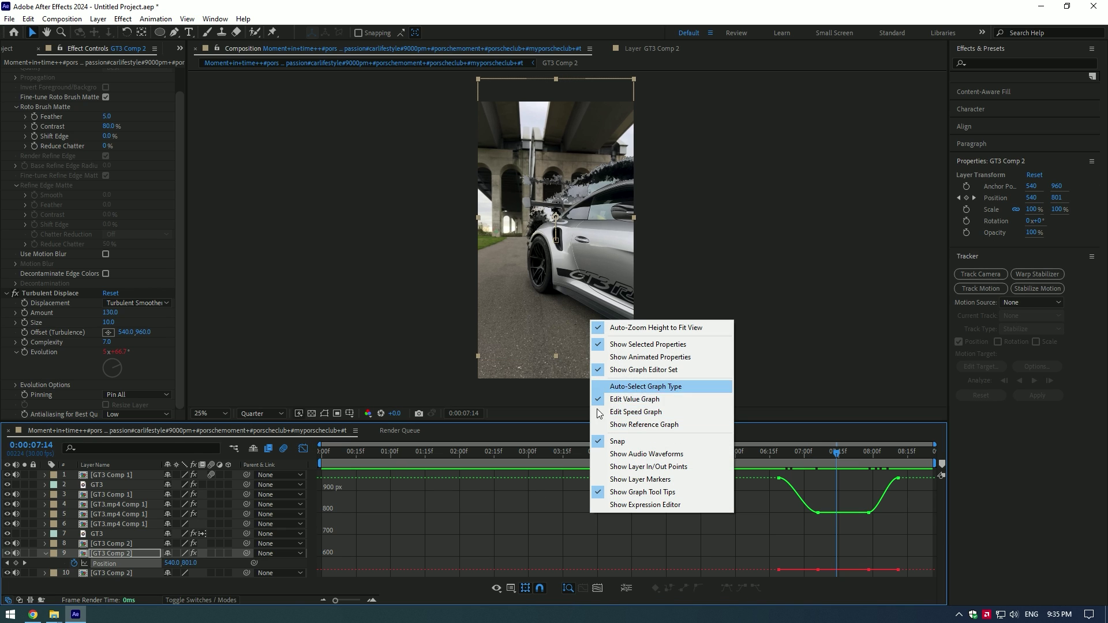
pyautogui.click(651, 413)
# Try a slow-start speed curve peaking just before the second Position keyframe and preview it.
pyautogui.press('=')
pyautogui.press('=')
pyautogui.moveTo(633, 570); pyautogui.dragTo(680, 567)
pyautogui.click(618, 463)
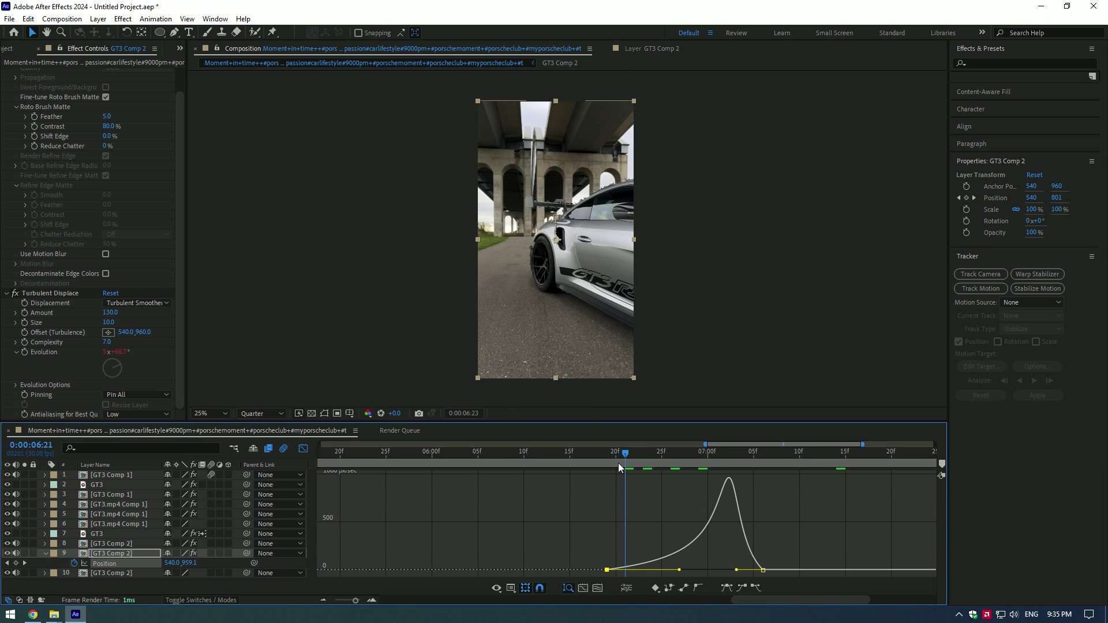
pyautogui.moveTo(618, 463)
pyautogui.mouseDown()
pyautogui.moveTo(706, 455)
pyautogui.moveTo(607, 467)
pyautogui.mouseUp()
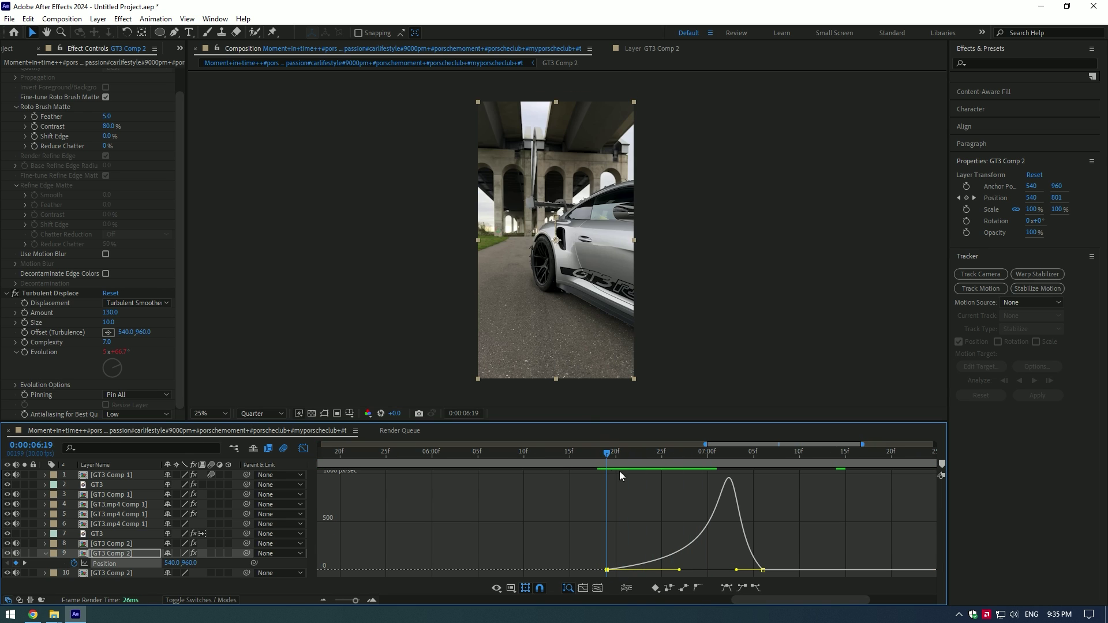
pyautogui.press('space')
# Reshape the Position speed curves to peak right after each movement starts and slow down gradually, and preview them.
pyautogui.moveTo(542, 527); pyautogui.dragTo(625, 575)
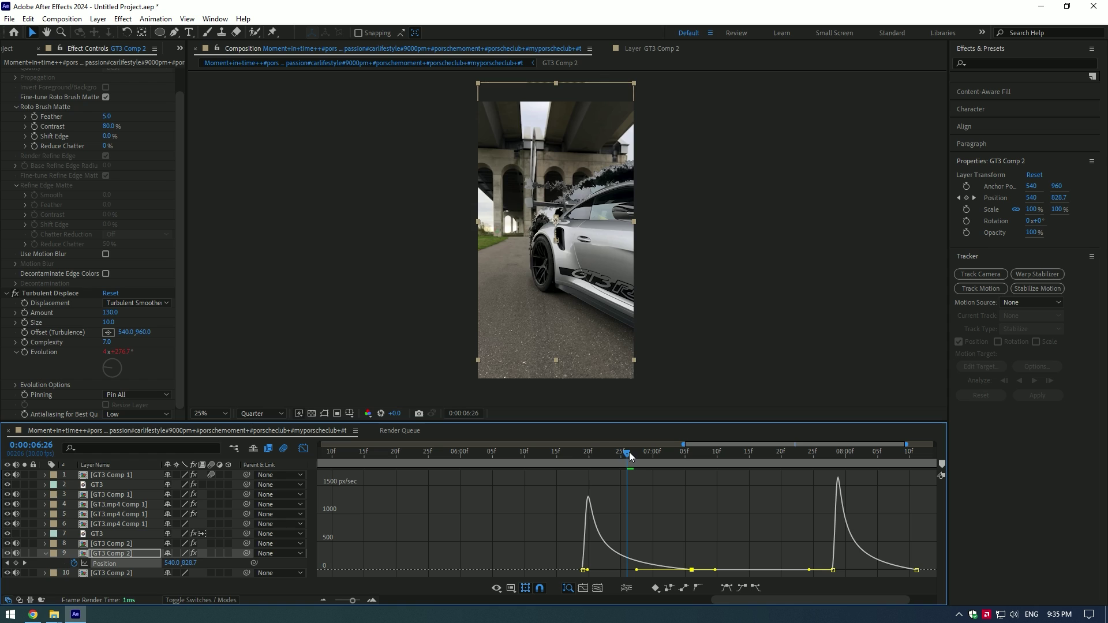
pyautogui.moveTo(630, 455); pyautogui.dragTo(558, 456)
pyautogui.press('space')
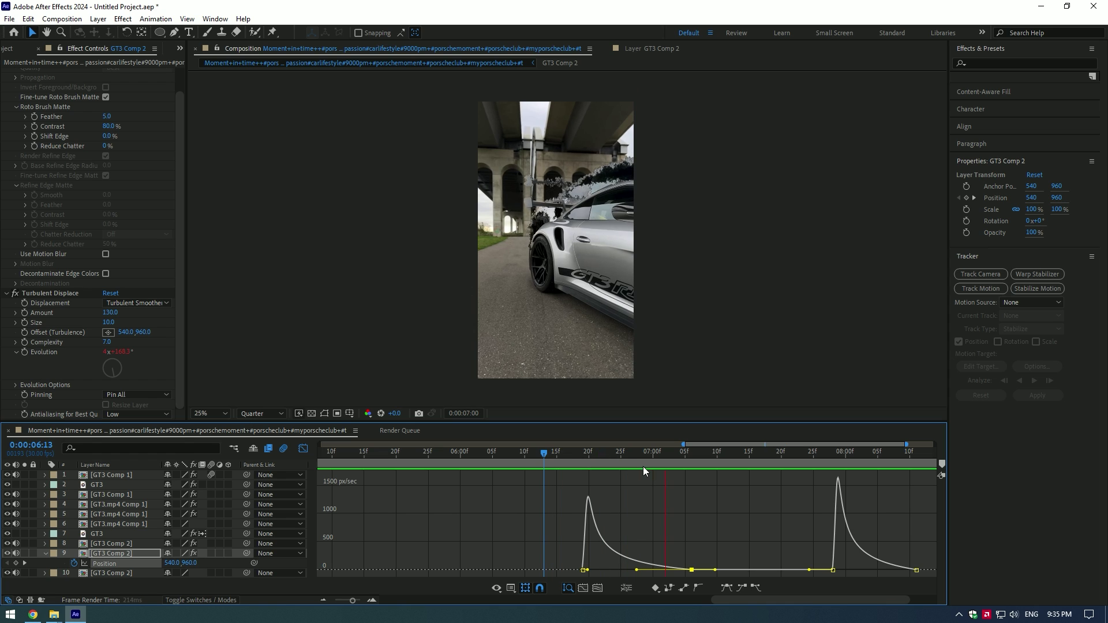
pyautogui.press('space')
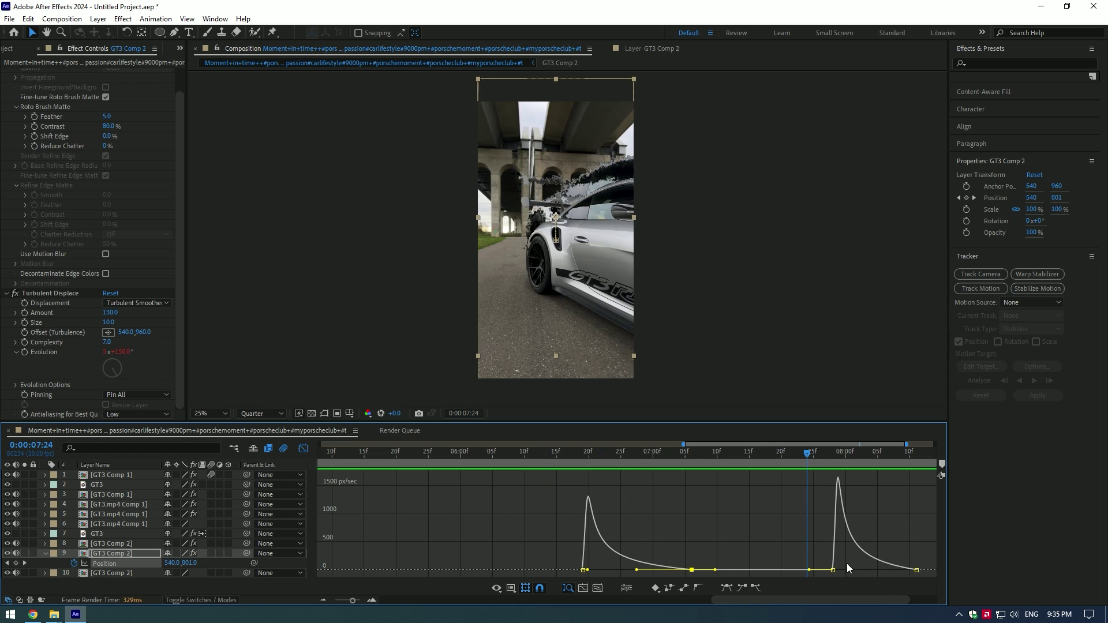
# Reshape the final Position speed curve to start slowly and peak just before the last keyframe, and preview the animation.
pyautogui.hscroll(2, 782, 570)
pyautogui.moveTo(758, 570); pyautogui.dragTo(816, 570)
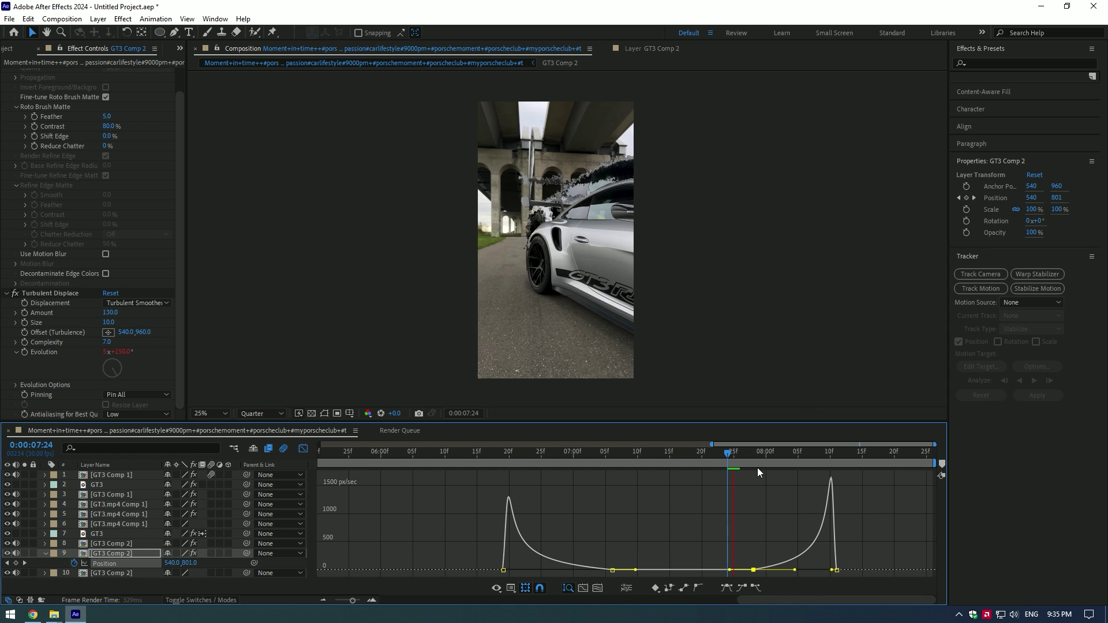
pyautogui.click(490, 460)
pyautogui.press('space')
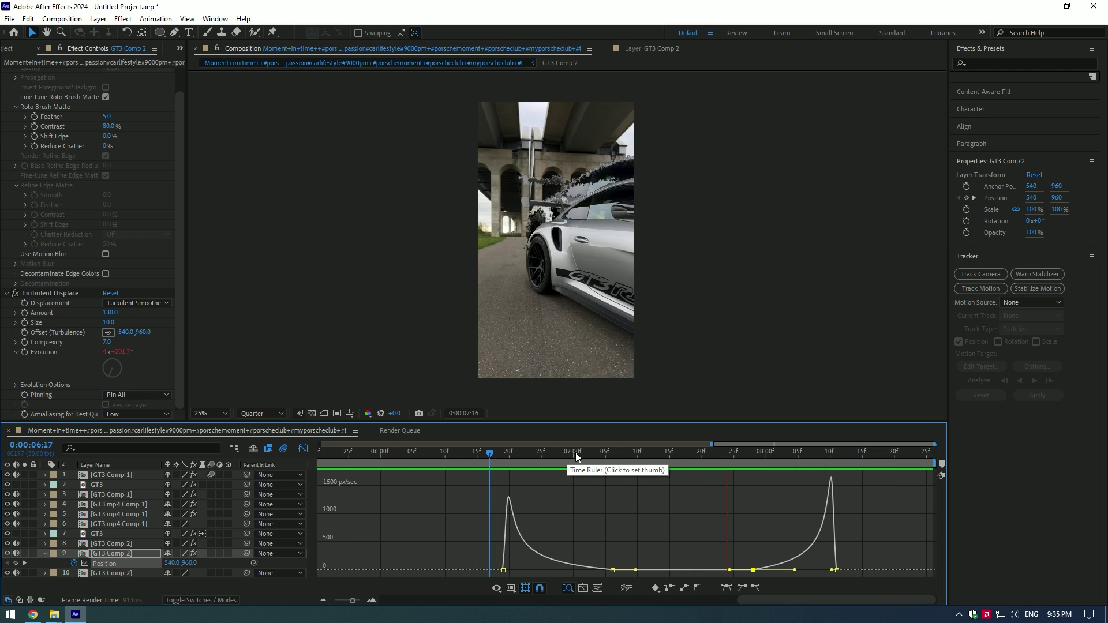